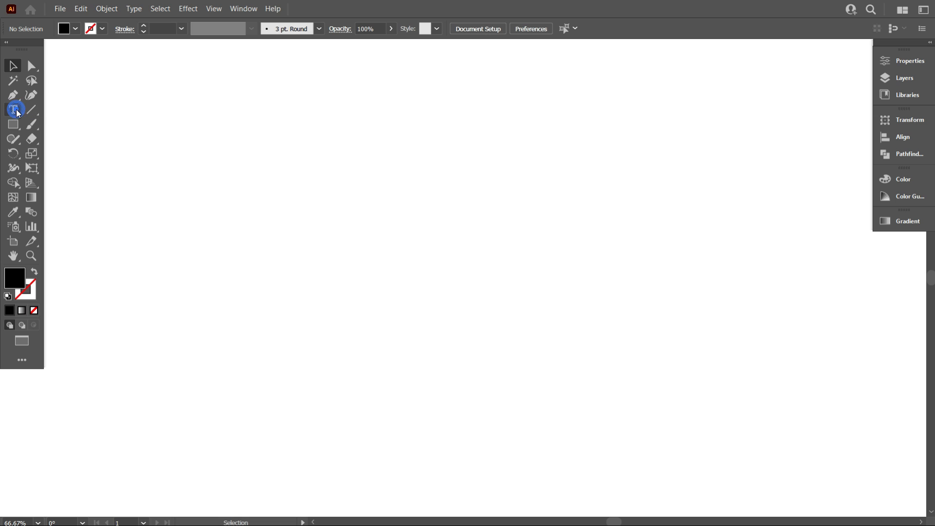
Add the point text "MSD" in the empty area of the artboard
click(13, 109)
click(292, 190)
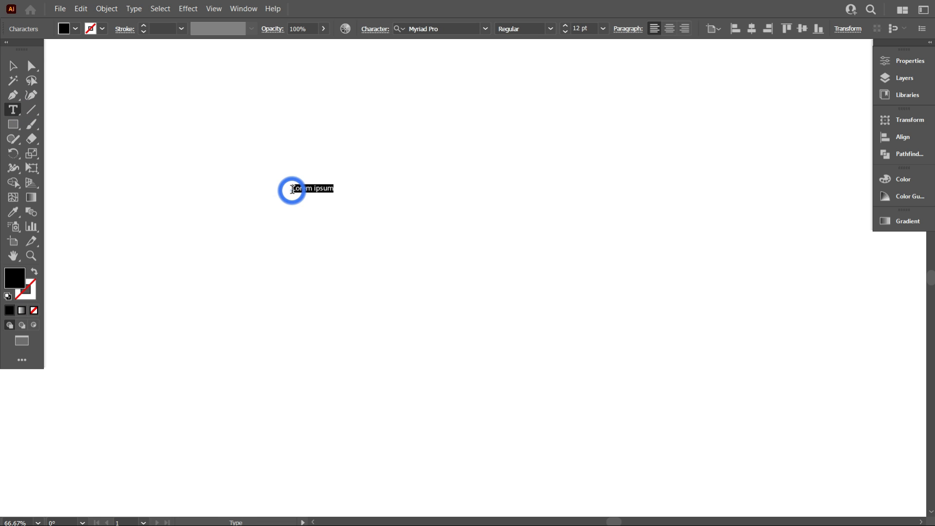
text(MSD)
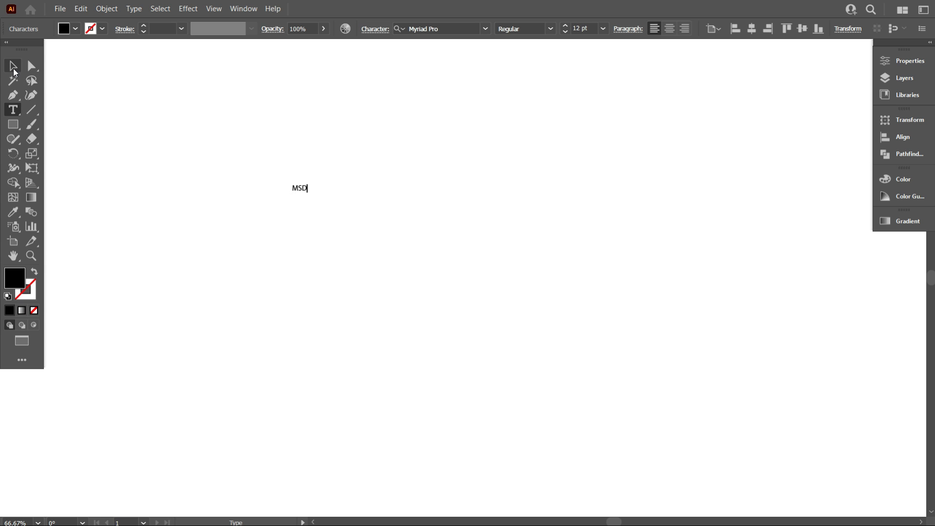
click(13, 70)
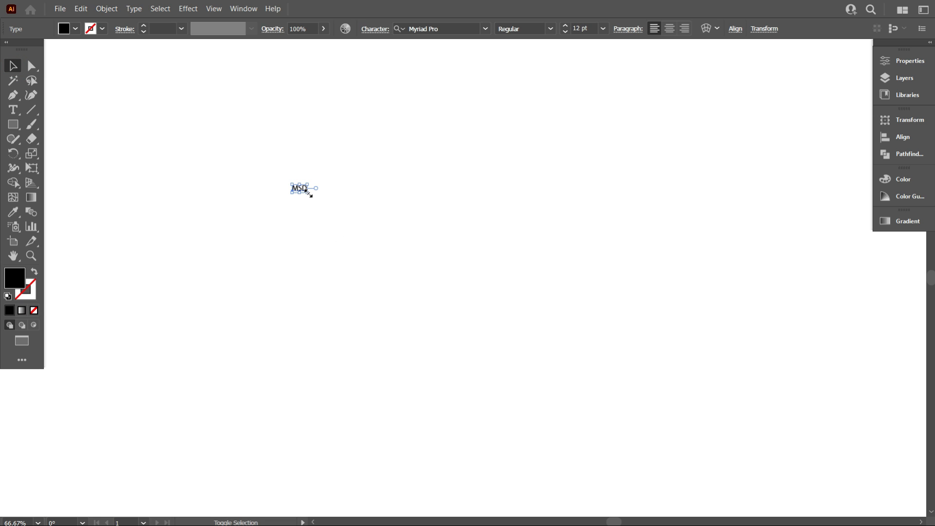
Enlarge the MSD text, set its font size to 80 pt and move it up and to the right on the artboard
drag(308, 193, 446, 291)
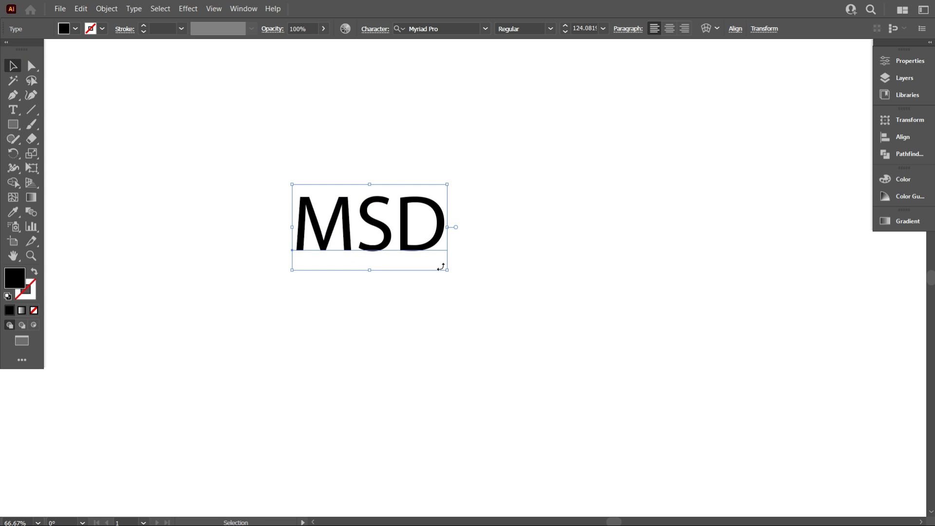
drag(433, 239, 487, 136)
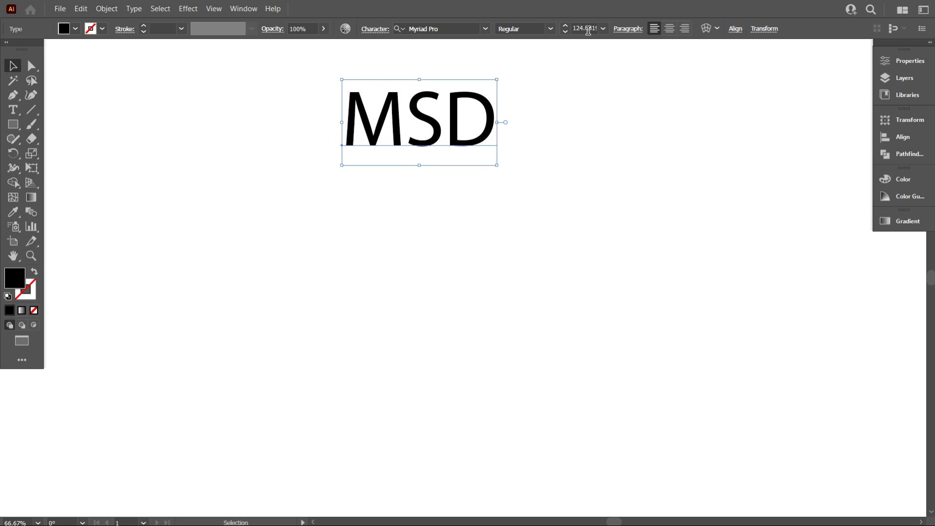
scroll(588, 29, down, 4)
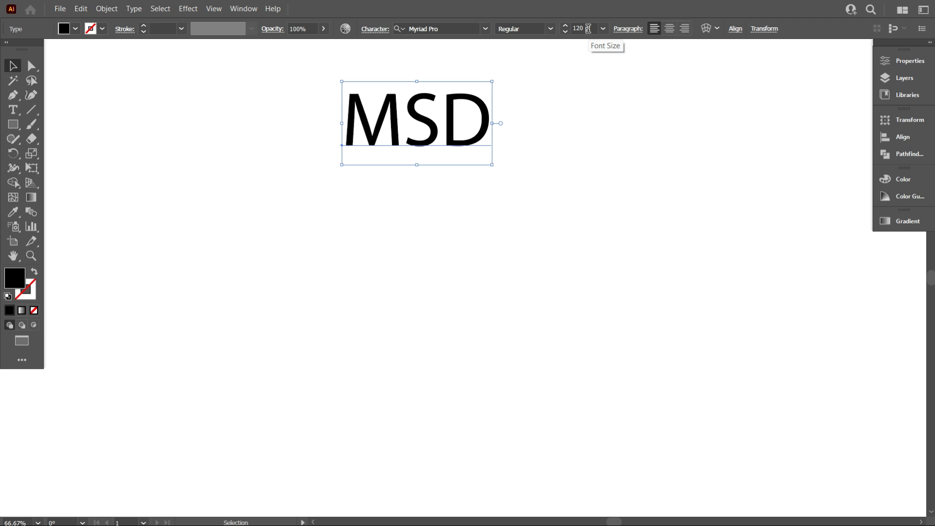
scroll(588, 29, down, 20)
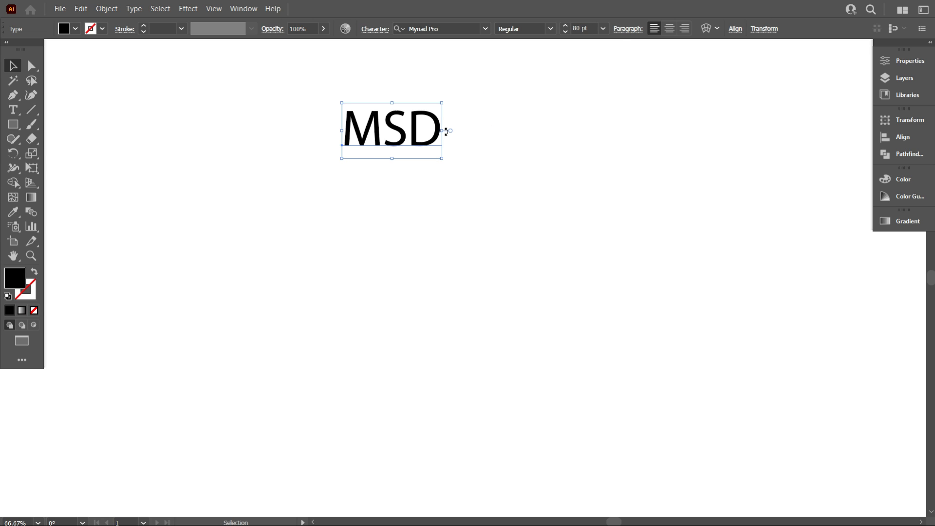
drag(432, 140, 672, 116)
click(475, 231)
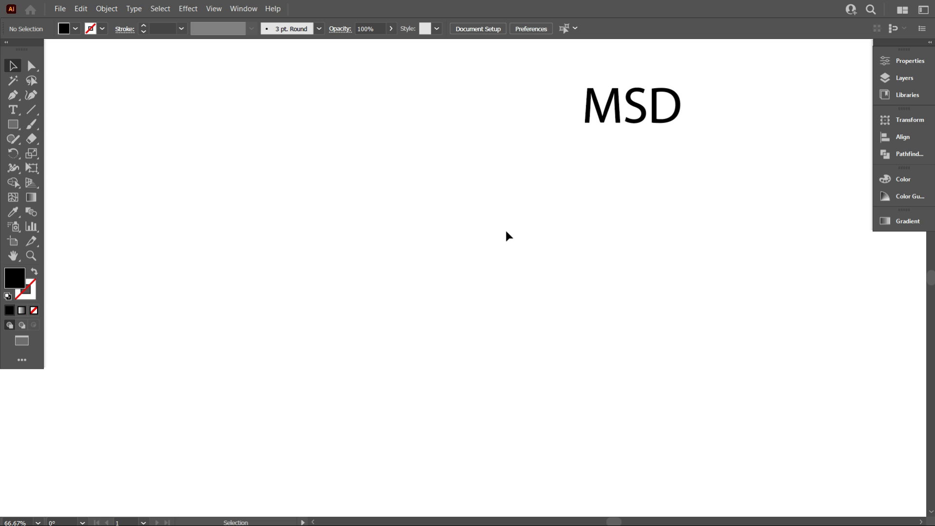
Draw a long vertical line with the Line Segment tool below and left of the MSD text, with a black stroke
click(31, 109)
drag(288, 150, 288, 379)
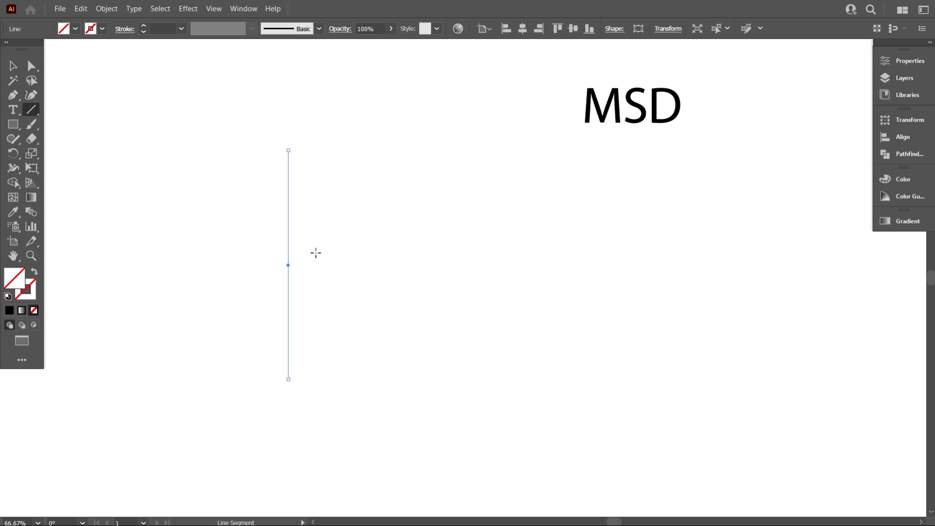
click(102, 29)
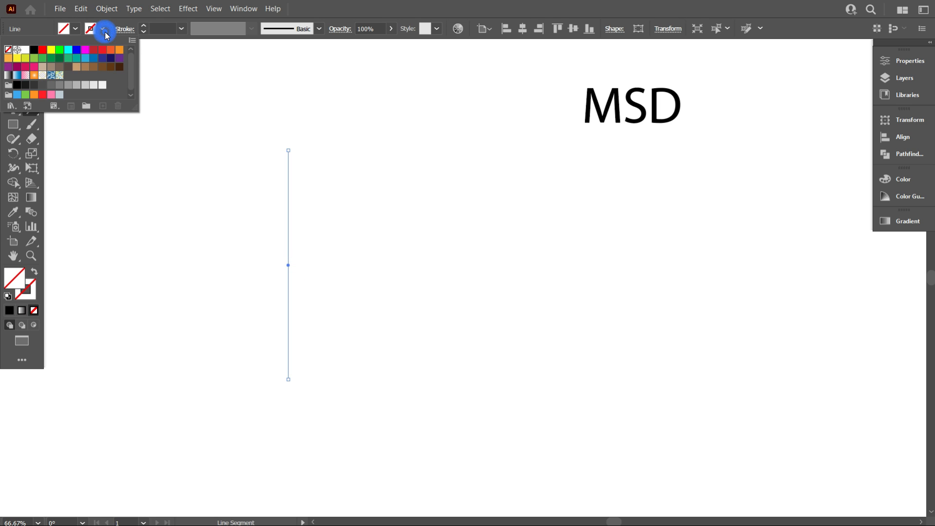
click(34, 52)
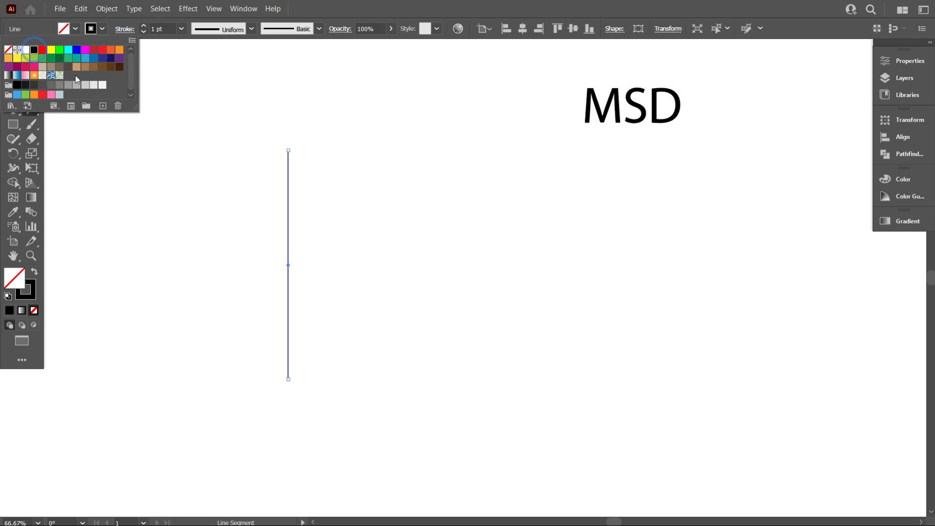
click(196, 162)
click(13, 66)
click(156, 149)
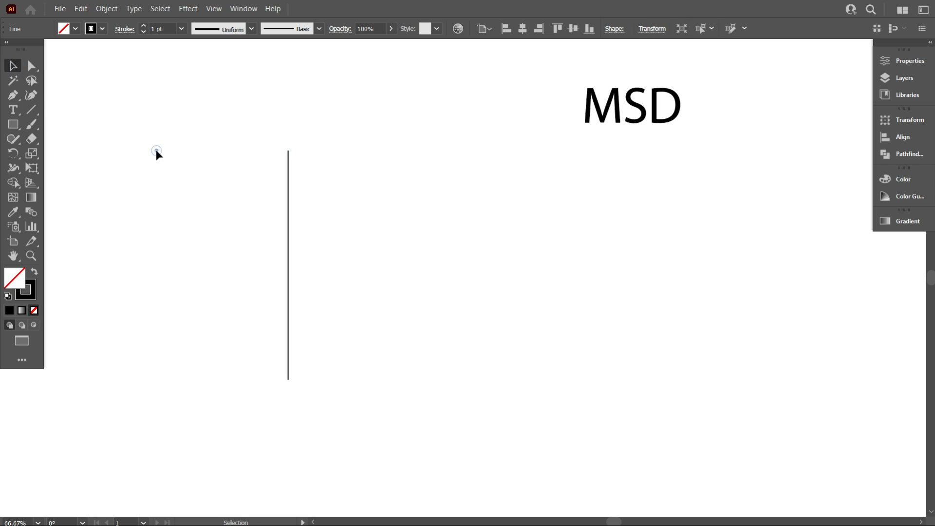
Copy the vertical line slightly to the right and repeat the transformation to make a row of 14 evenly spaced lines
drag(385, 323, 259, 217)
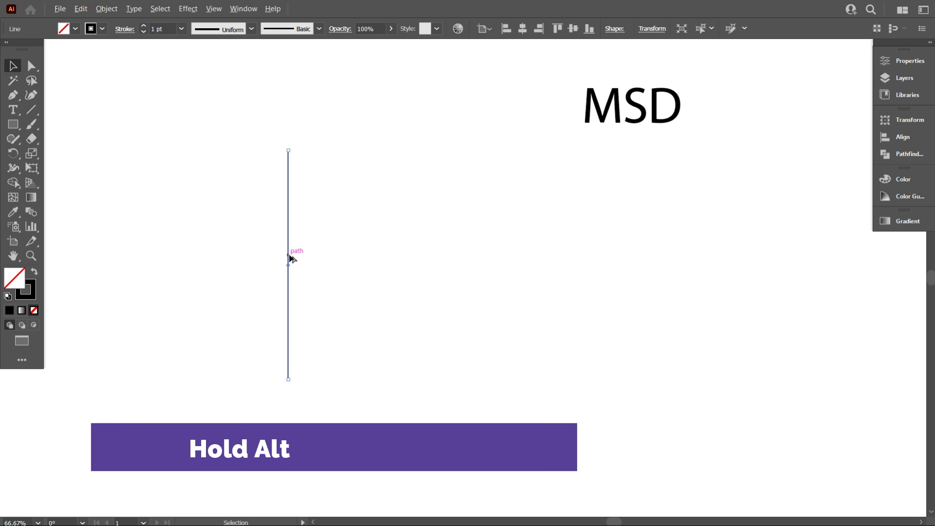
drag(289, 257, 299, 255)
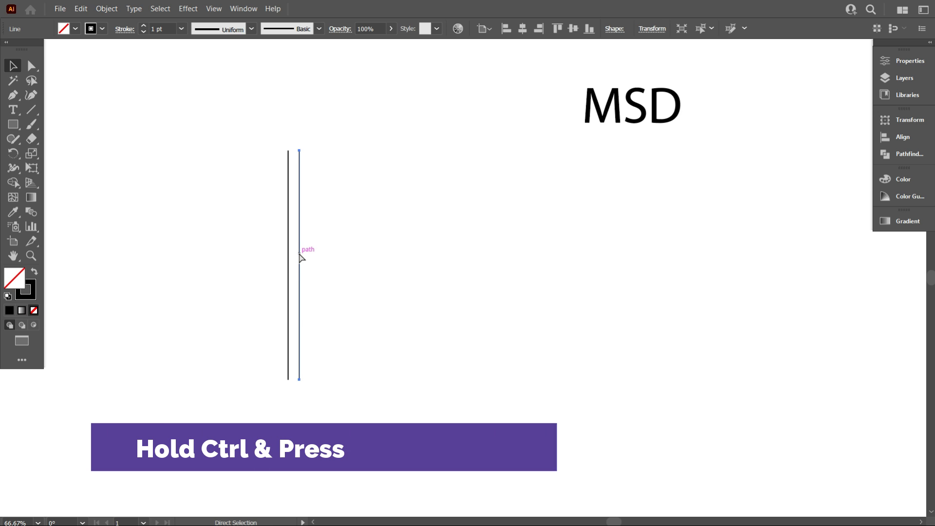
key(ctrl+d)
key(ctrl+d)
key(ctrl+d)
key(ctrl+d)
key(ctrl+d)
key(ctrl+d)
key(ctrl+d)
key(ctrl+d)
key(ctrl+d)
key(ctrl+d)
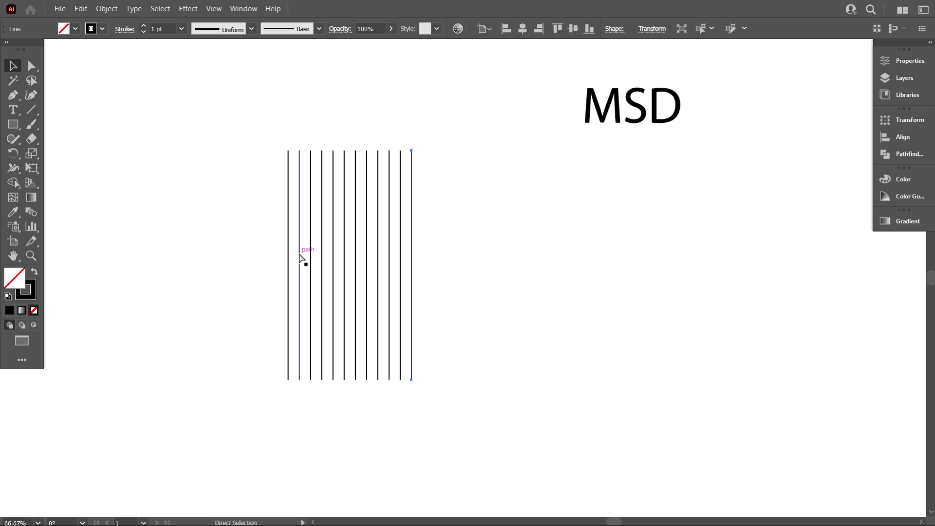
key(ctrl+d)
key(ctrl+d)
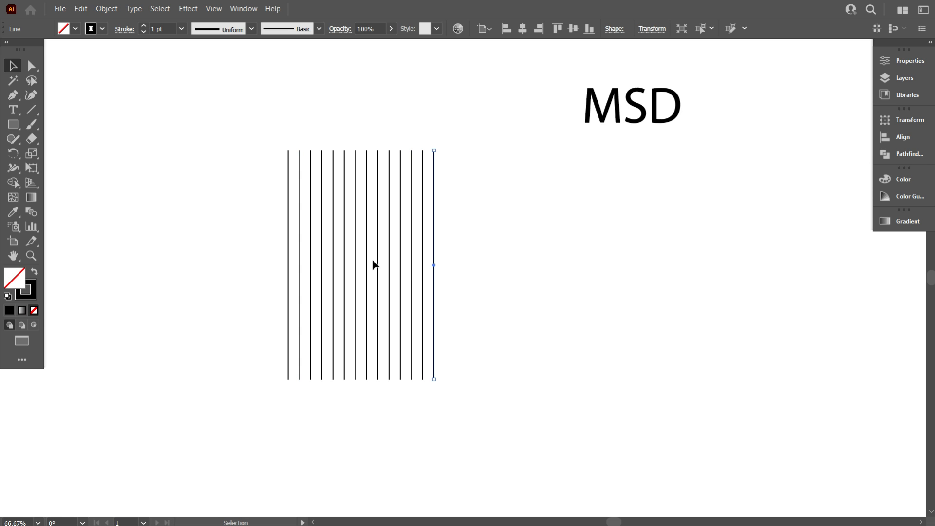
click(484, 299)
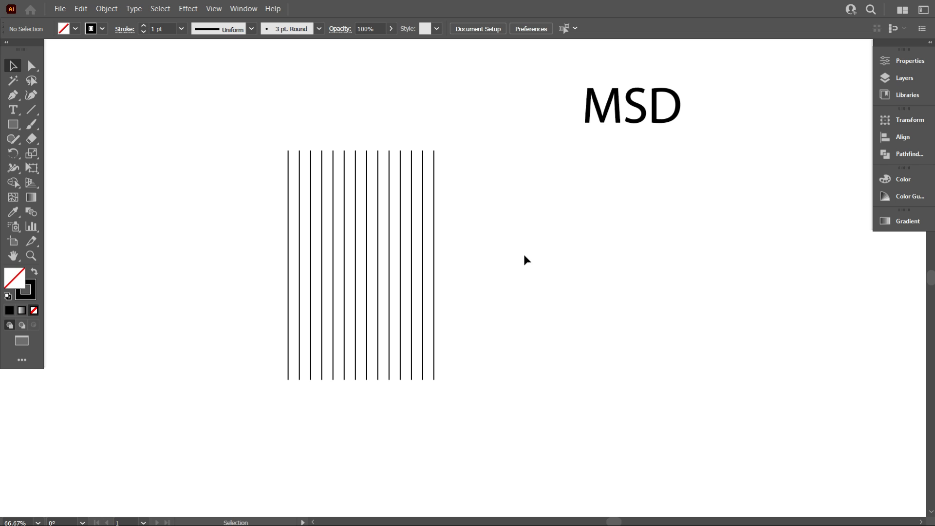
Align all the vertical lines to their bottom edge and group them
drag(211, 150, 482, 244)
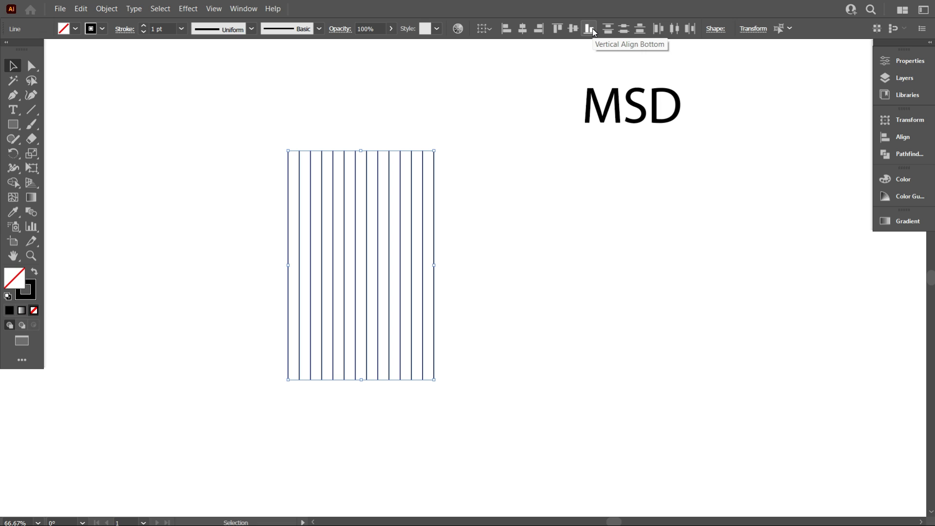
click(592, 30)
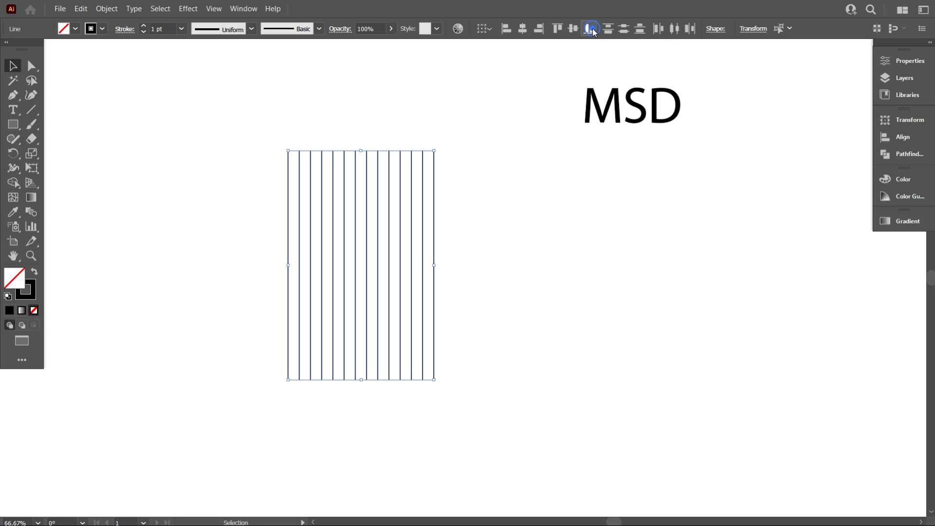
right_click(432, 187)
click(471, 260)
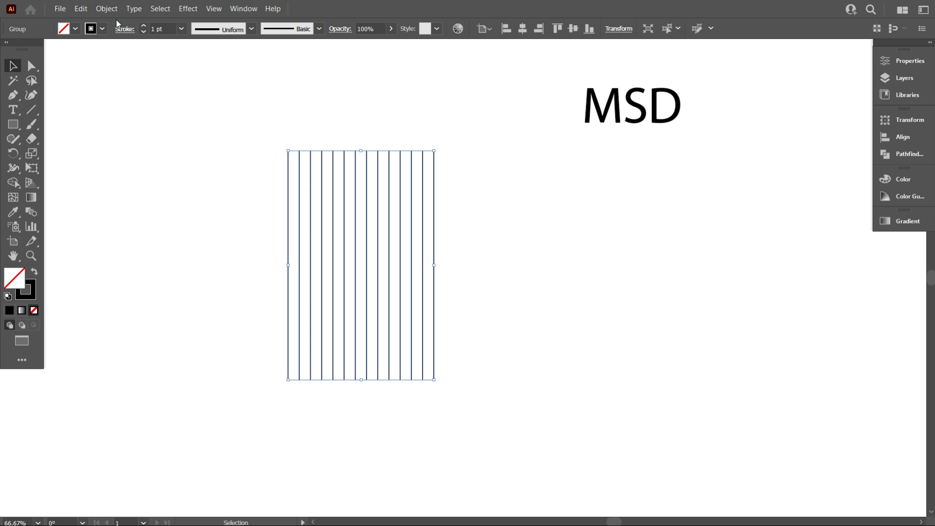
Copy the line group, paste it in place and rotate the copy 90° to form a crossed grid
click(81, 9)
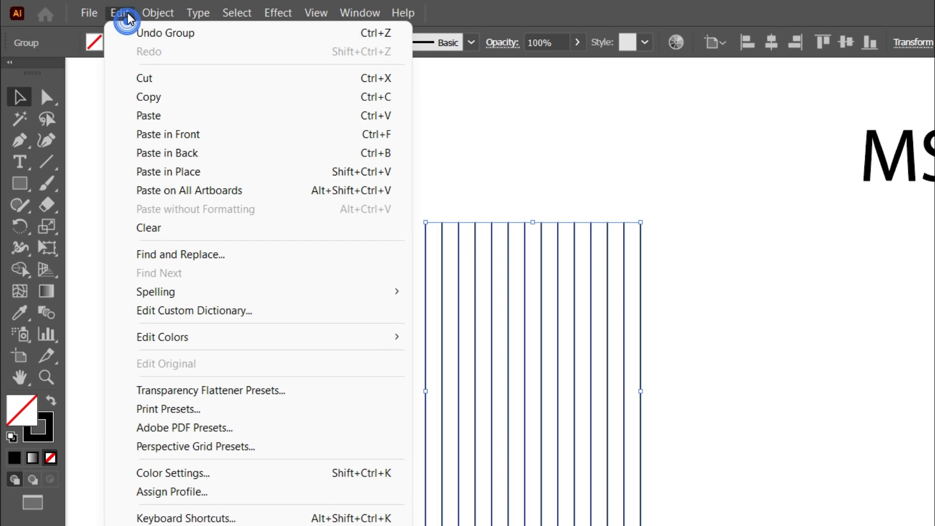
click(151, 97)
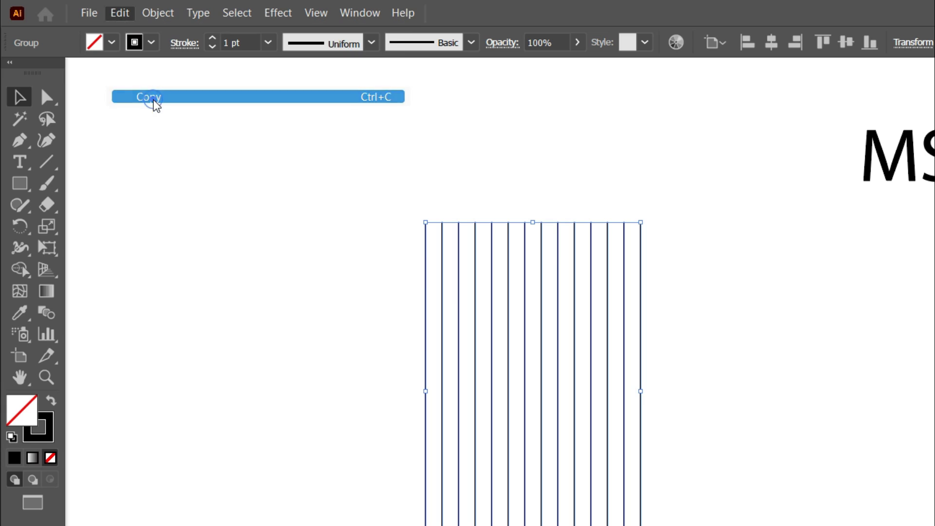
click(122, 14)
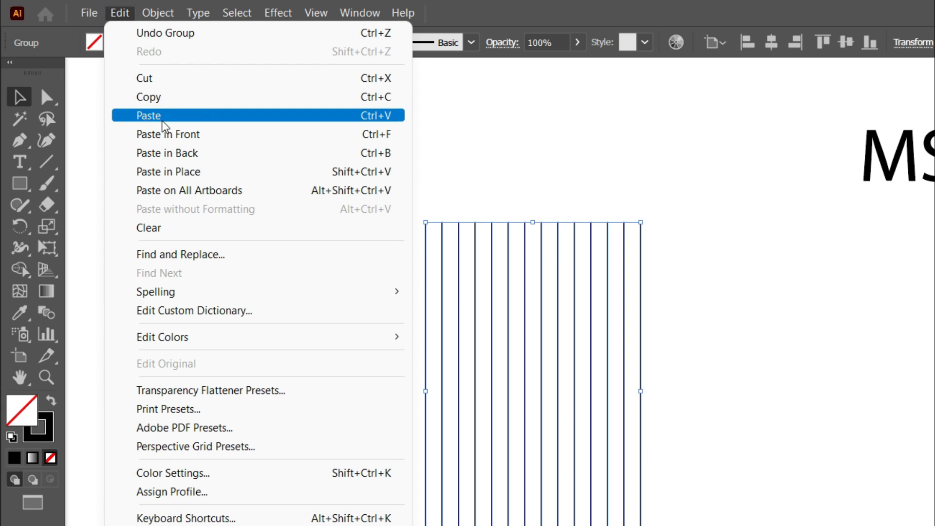
click(184, 173)
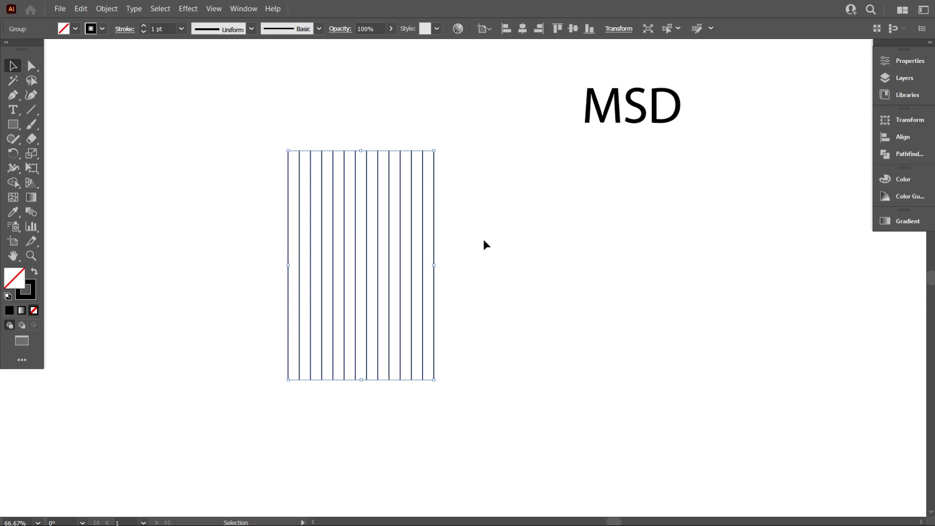
drag(438, 147, 506, 341)
click(515, 375)
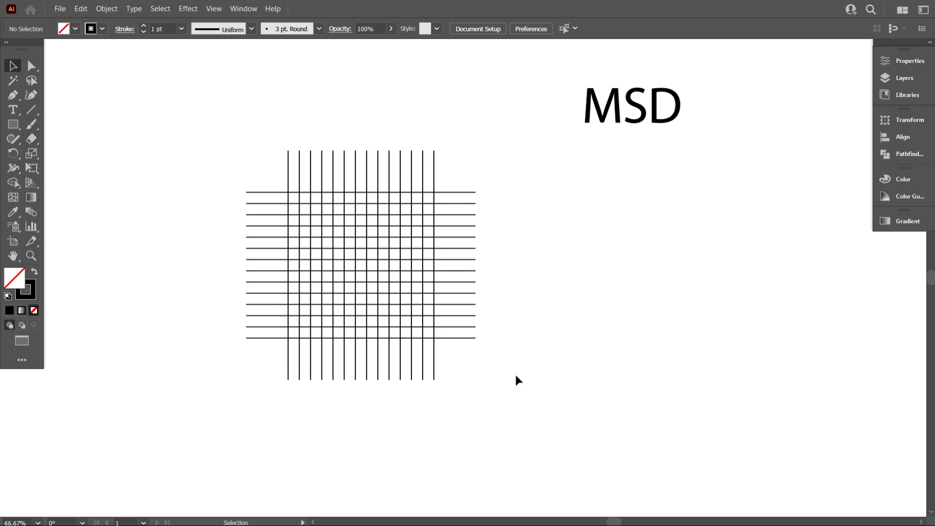
Select both line groups and move the whole grid to the left, away from the MSD text
scroll(515, 375, up, 1)
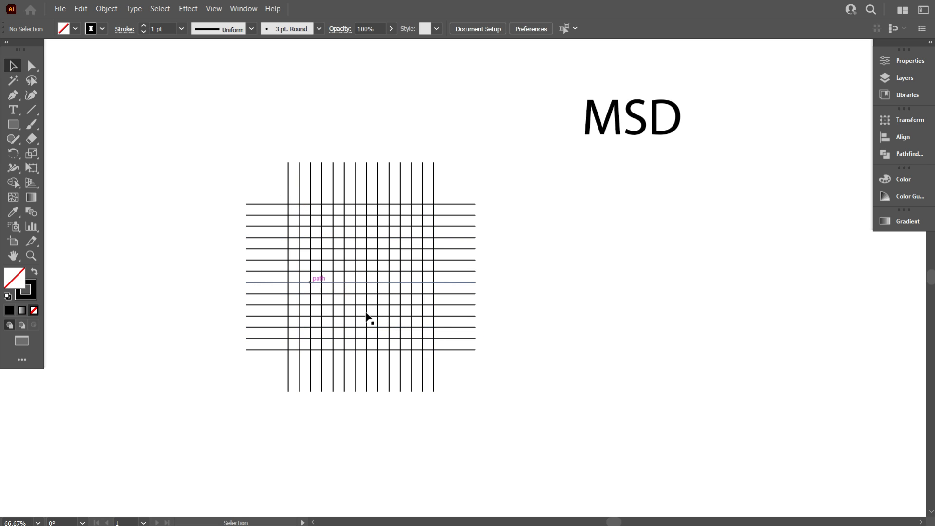
drag(339, 237, 538, 420)
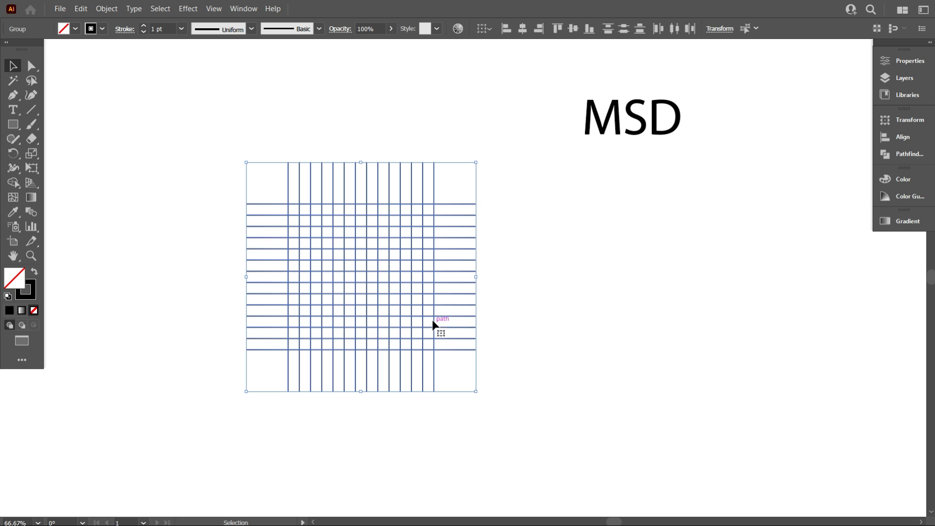
drag(432, 318, 347, 310)
click(569, 338)
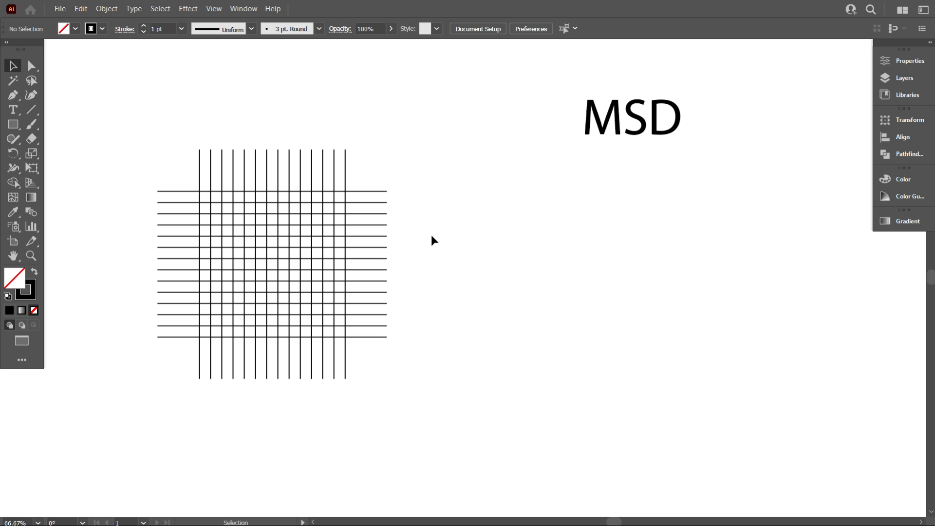
Draw a circle with the Ellipse tool to the right of the grid, slightly narrower than its crossed area
click(13, 124)
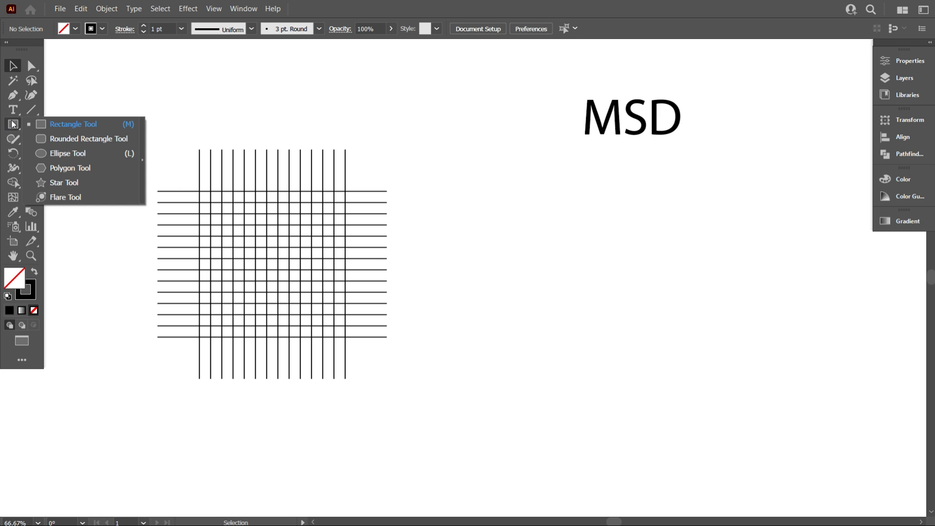
click(44, 152)
drag(464, 254, 595, 384)
scroll(624, 372, down, 3)
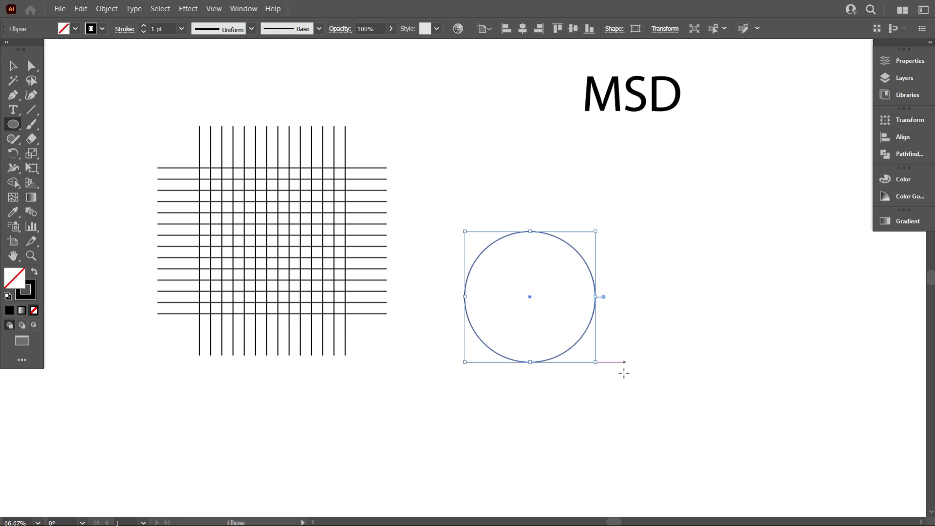
scroll(680, 360, up, 1)
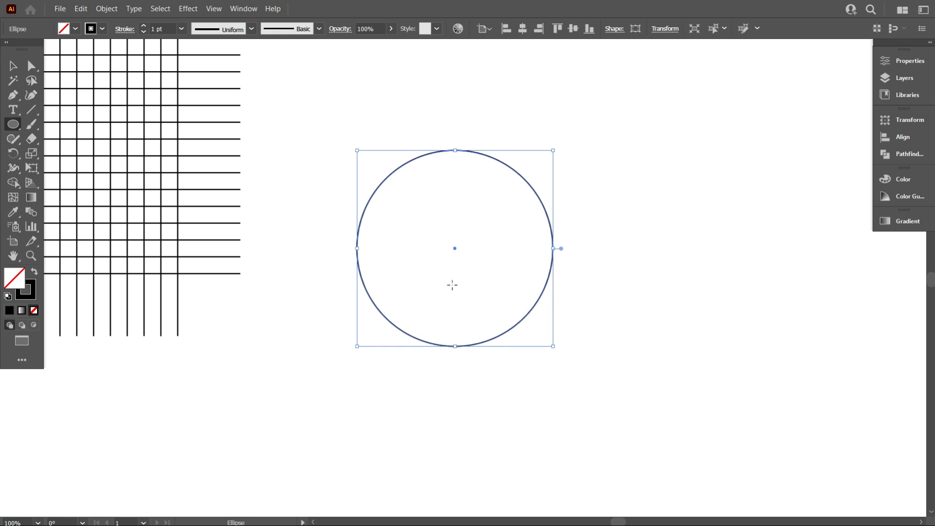
Duplicate the circle horizontally to the right by half its width so the two circles overlap
click(12, 65)
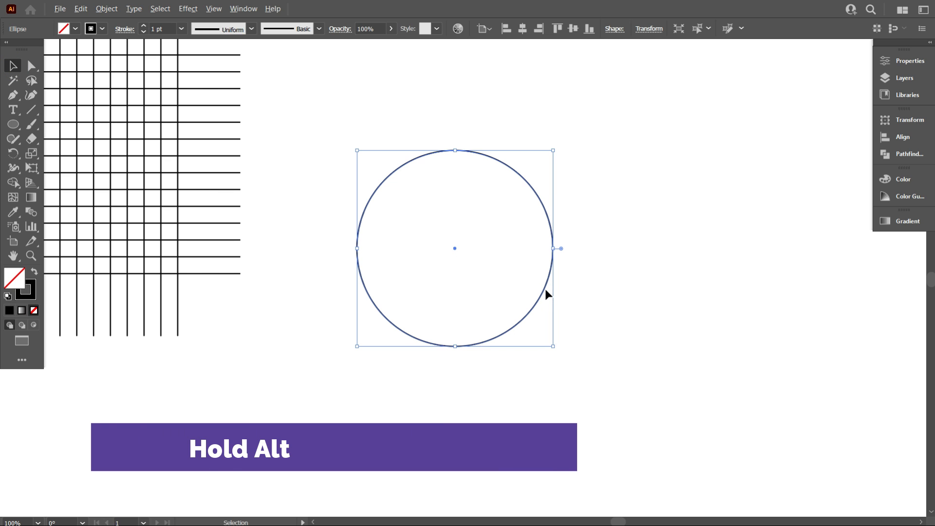
drag(544, 291, 640, 296)
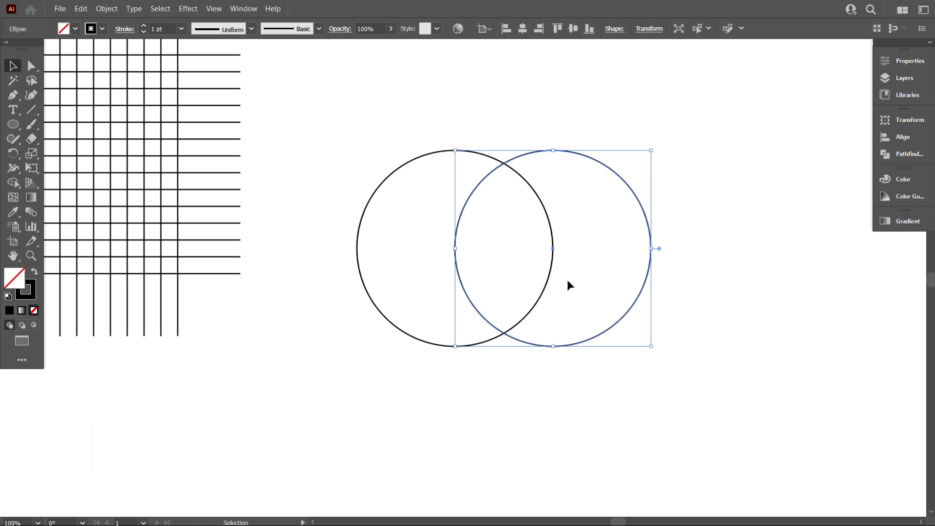
click(568, 363)
Select the two overlapping circles and group them
drag(617, 353, 448, 227)
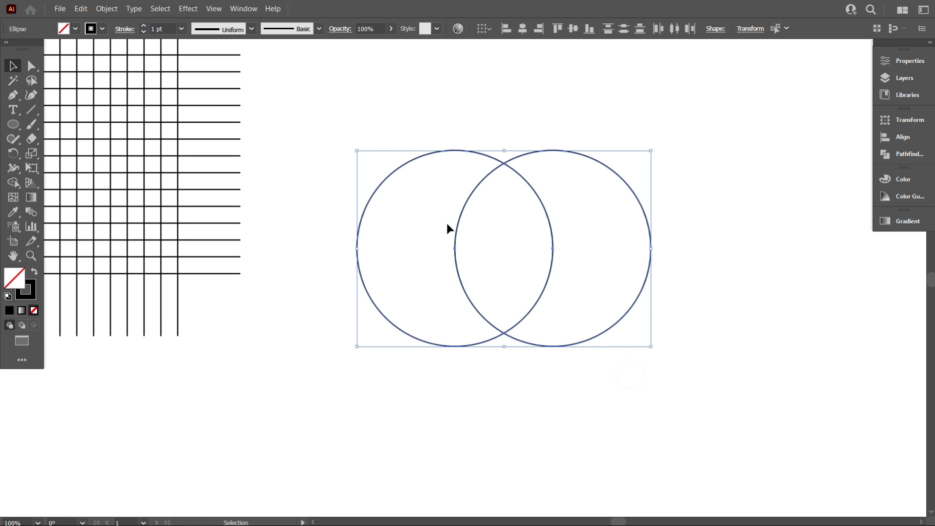
right_click(556, 197)
click(588, 271)
scroll(534, 343, down, 1)
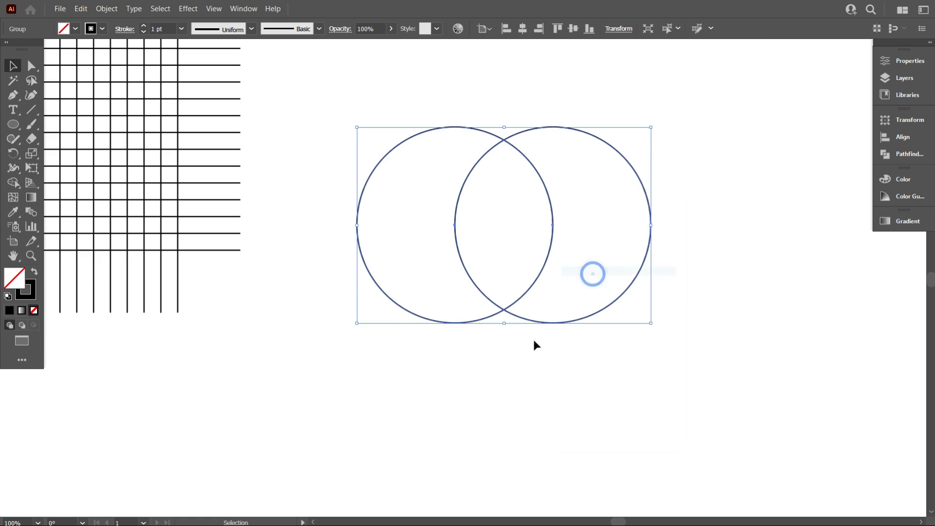
Duplicate the grouped pair of circles straight down by half its height so the four circles overlap
click(491, 378)
scroll(488, 361, down, 1)
drag(614, 379, 478, 229)
scroll(517, 250, down, 2)
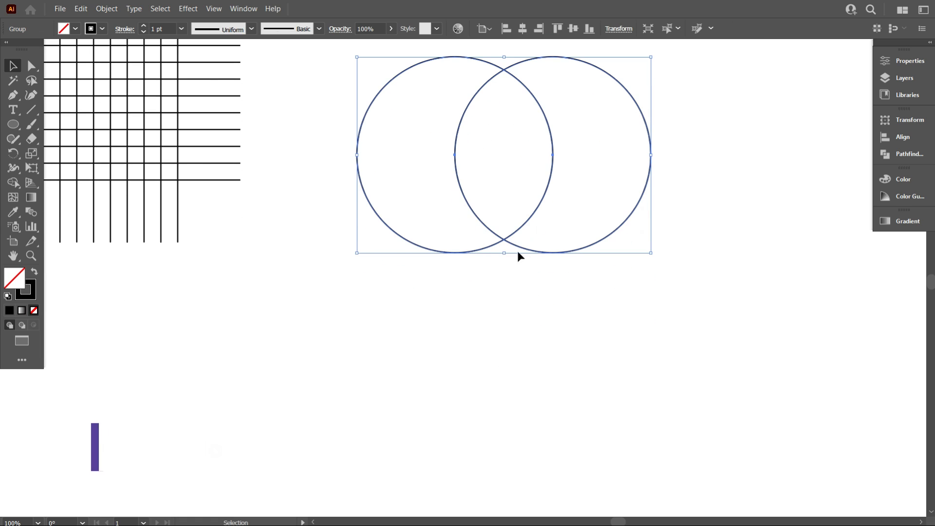
drag(538, 210, 535, 309)
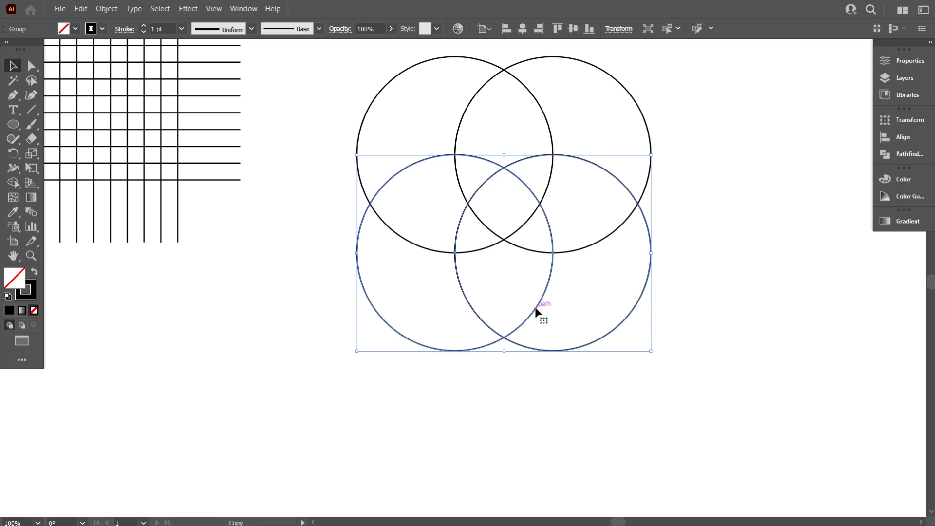
scroll(533, 357, down, 4)
click(533, 362)
Select all four circles and remove their outer regions with Shape Builder, keeping the shield shape at the lower centre
scroll(585, 362, up, 5)
drag(669, 376, 467, 189)
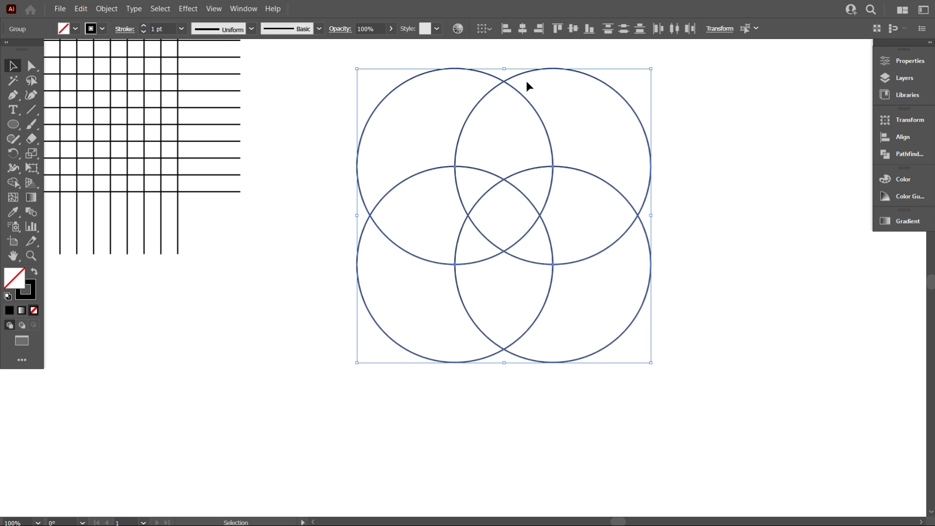
scroll(512, 184, up, 2)
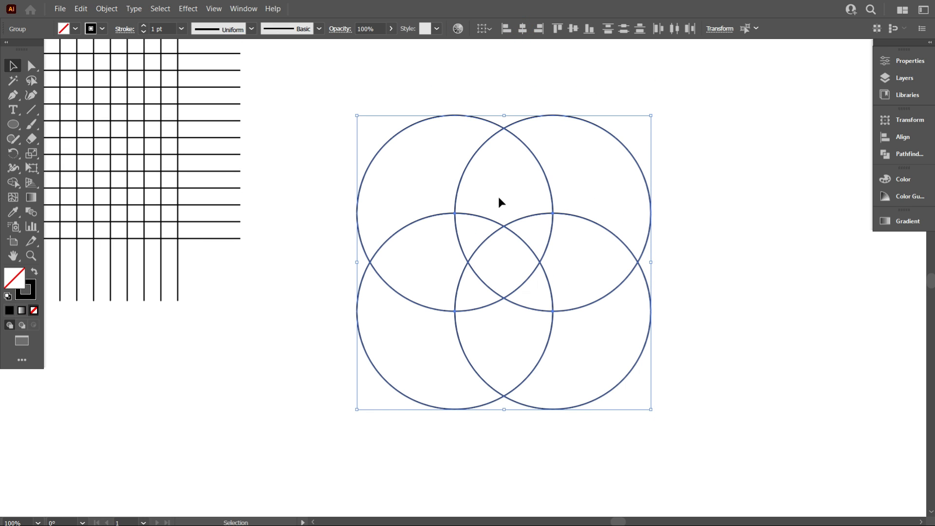
click(13, 182)
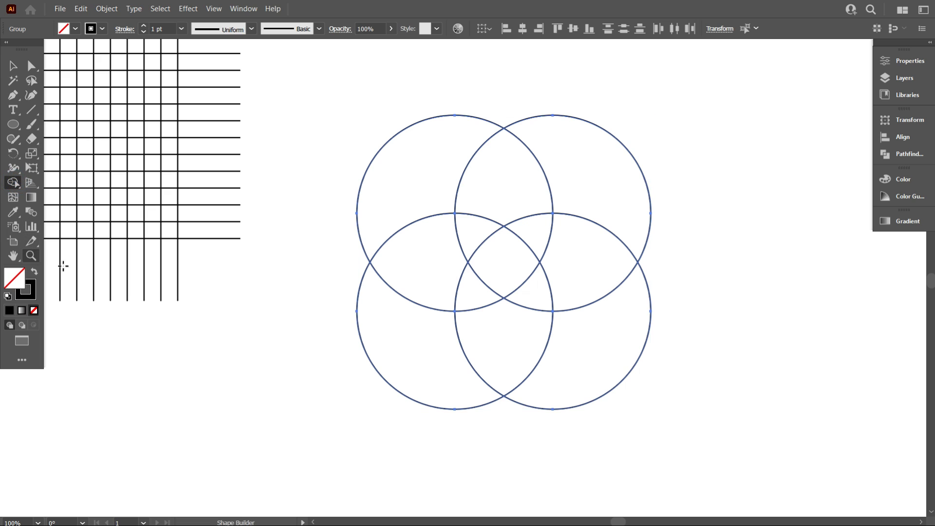
mouse_move(333, 152)
mouse_down()
mouse_move(454, 203)
mouse_move(513, 251)
mouse_move(425, 317)
mouse_move(399, 308)
mouse_up()
scroll(398, 309, down, 2)
mouse_move(411, 203)
mouse_down()
mouse_move(450, 227)
mouse_move(548, 244)
mouse_move(582, 353)
mouse_up()
scroll(600, 338, down, 2)
scroll(611, 263, up, 3)
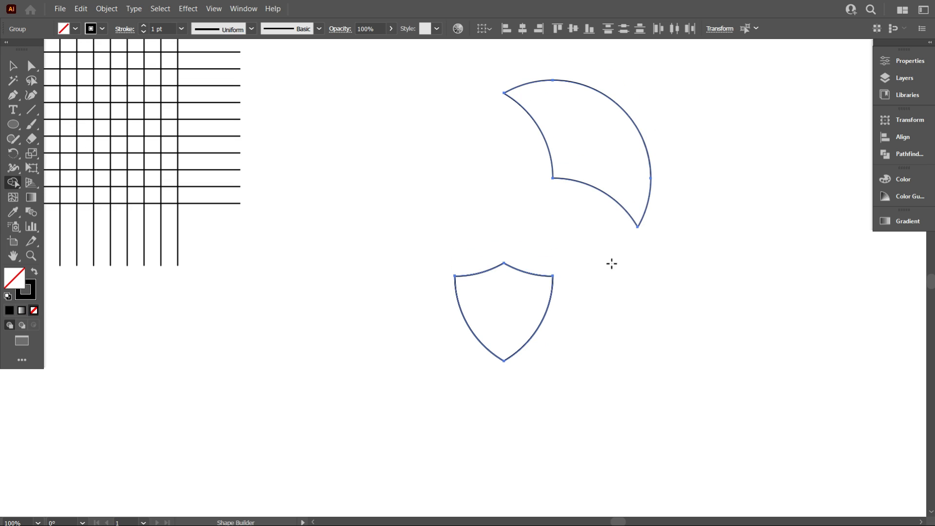
Delete the leftover curved piece above the shield
click(13, 65)
click(463, 145)
scroll(472, 161, up, 3)
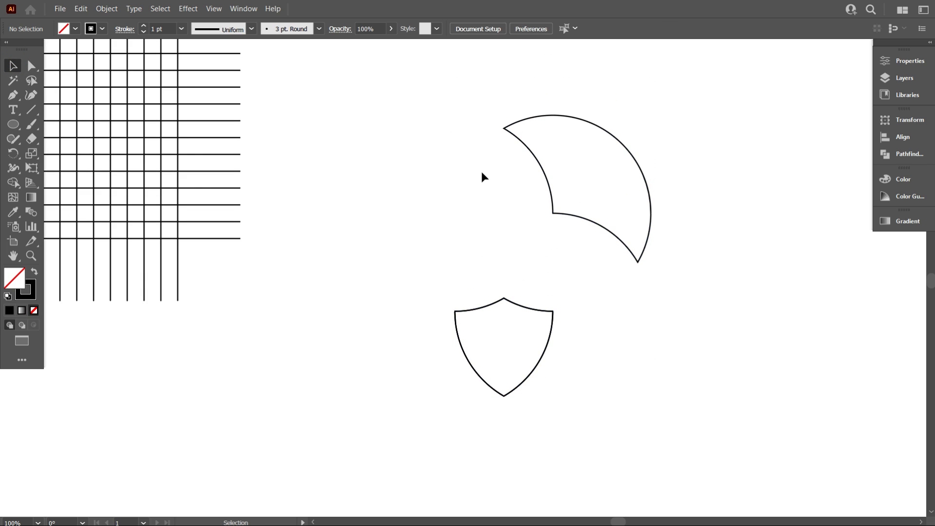
click(598, 152)
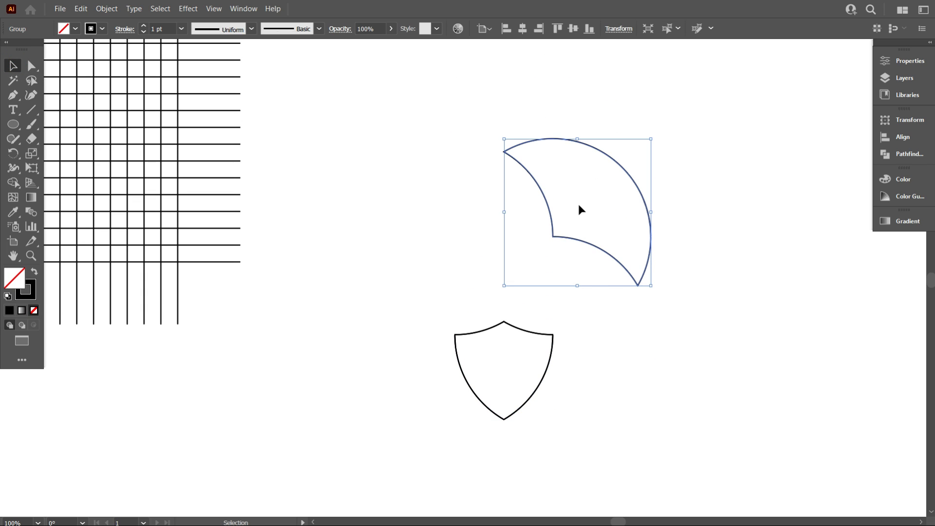
key(Delete)
scroll(541, 253, down, 2)
scroll(541, 252, down, 1)
Enlarge the shield outline proportionally from its centre to slightly more than the grid's crossed area
click(545, 336)
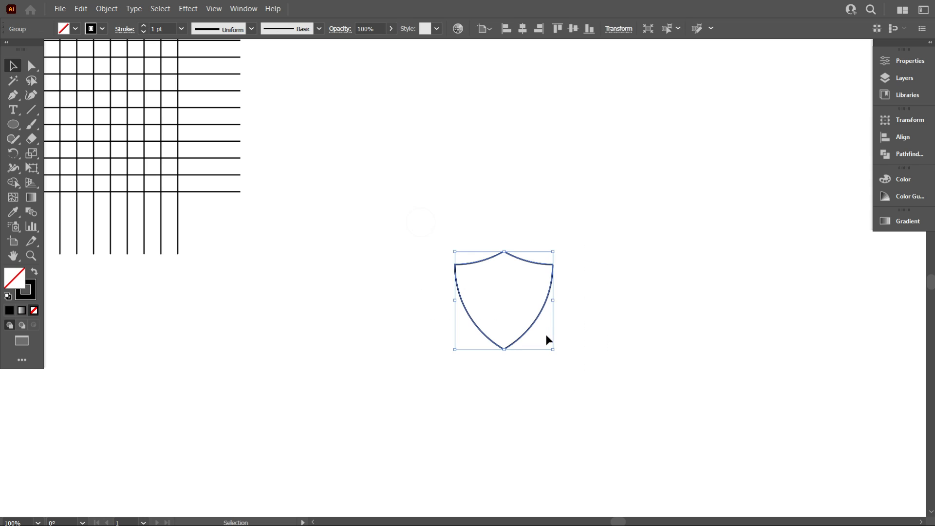
drag(504, 252, 503, 153)
click(517, 280)
scroll(502, 291, down, 1)
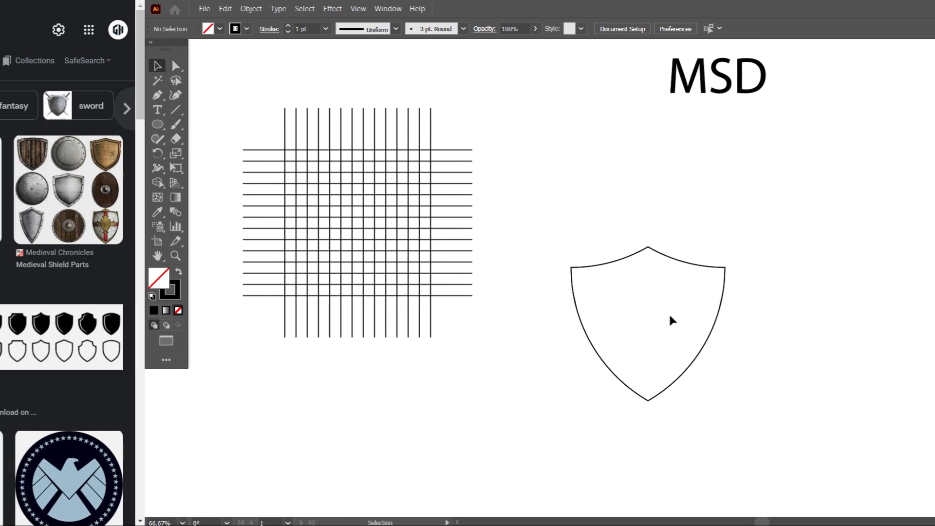
Switch to the Google Images results for shield, browse the reference shapes and preview the Getty Images set of shield outlines
scroll(576, 379, down, 10)
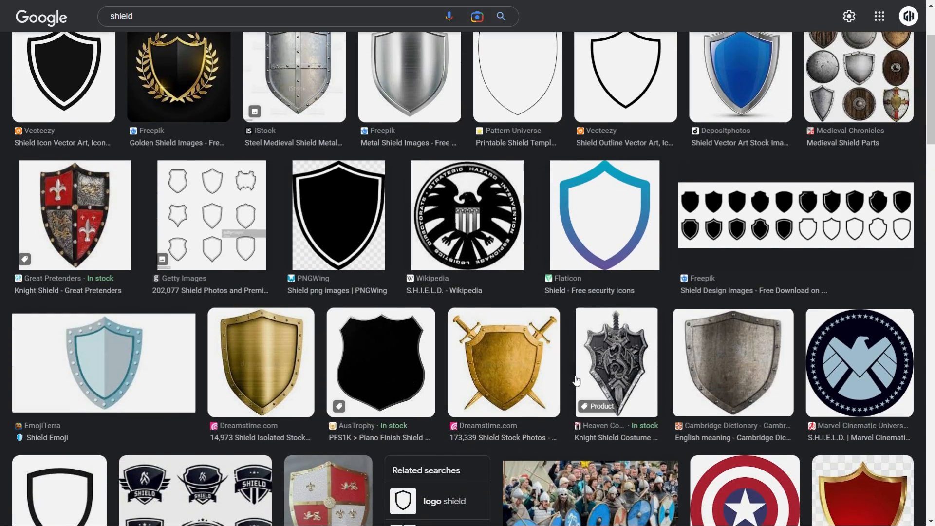
scroll(576, 379, down, 9)
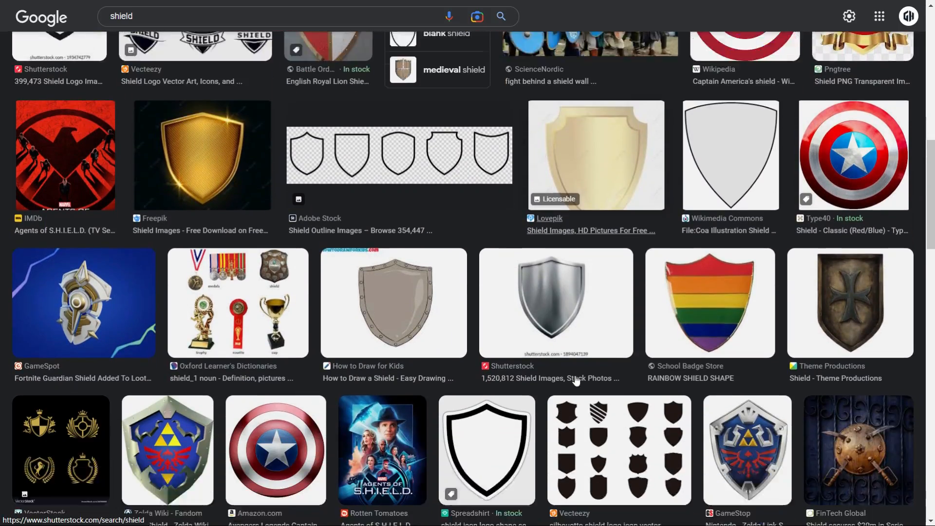
scroll(576, 379, down, 4)
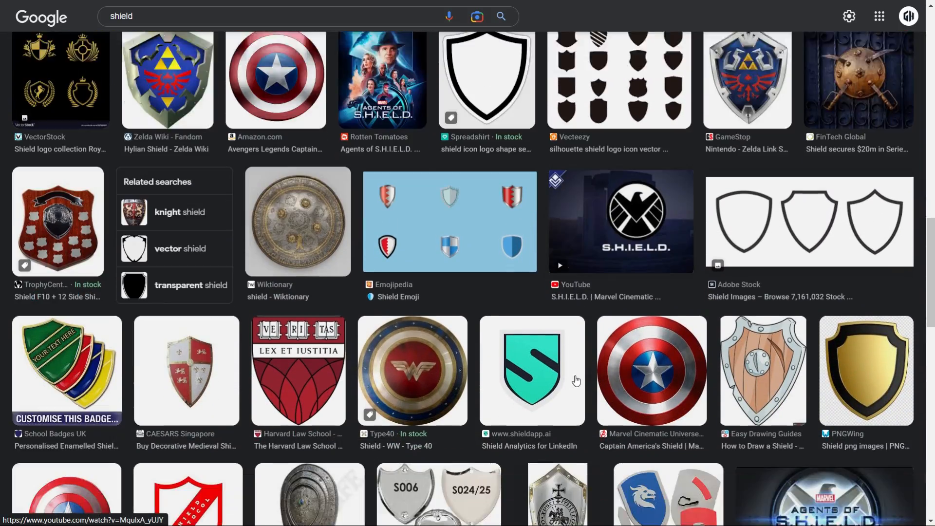
scroll(576, 380, up, 14)
scroll(576, 380, up, 7)
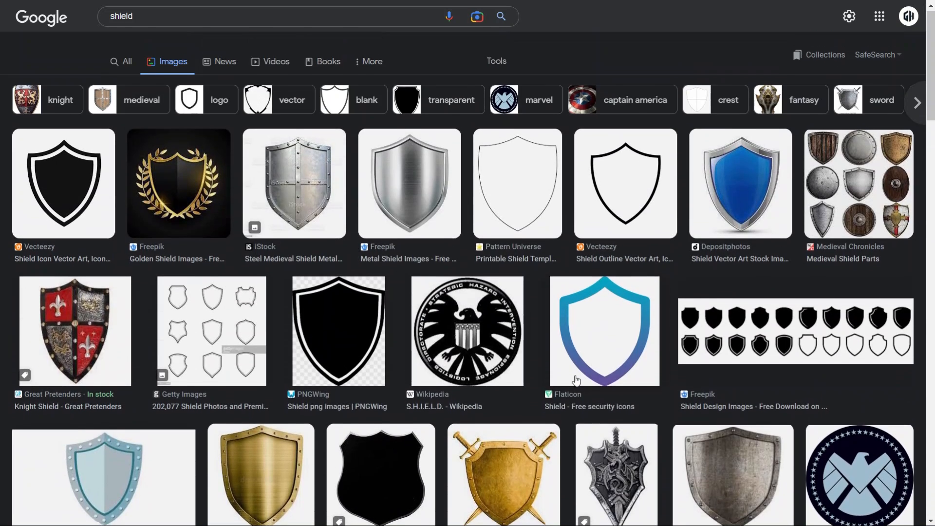
click(242, 325)
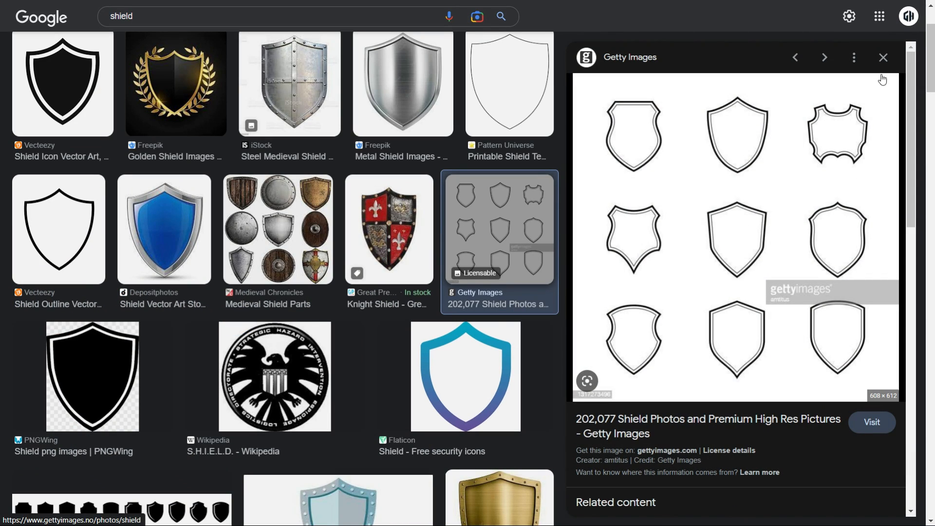
click(883, 57)
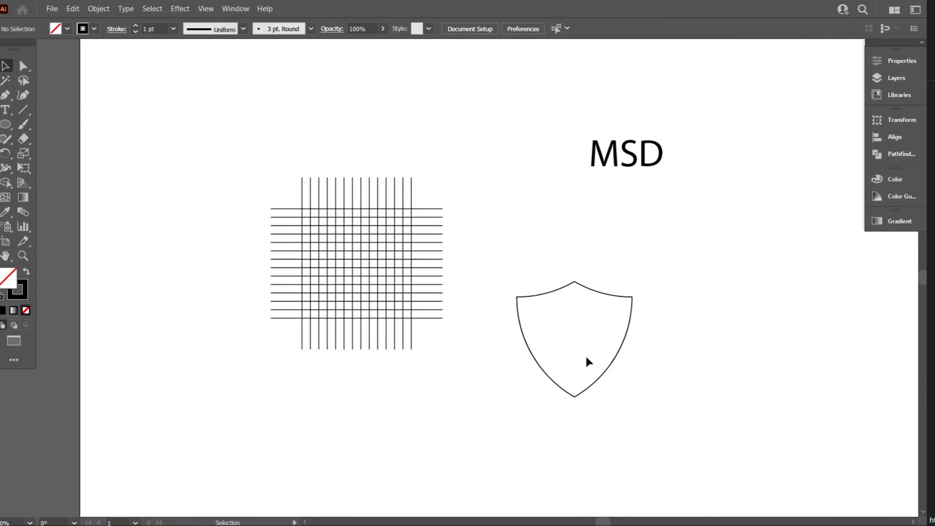
Move the shield onto the centre of the grid and scale it down proportionally to fit inside the crossed area
click(609, 368)
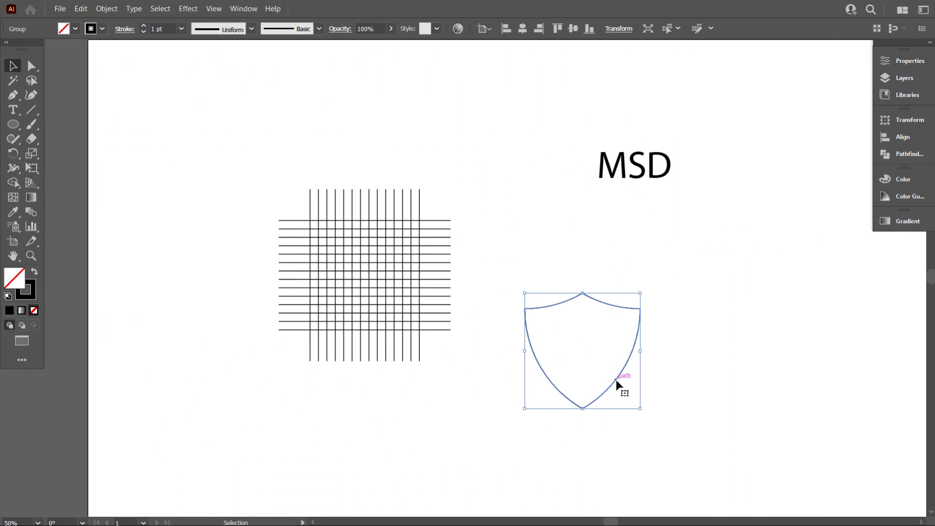
drag(616, 385, 394, 312)
scroll(394, 313, up, 2)
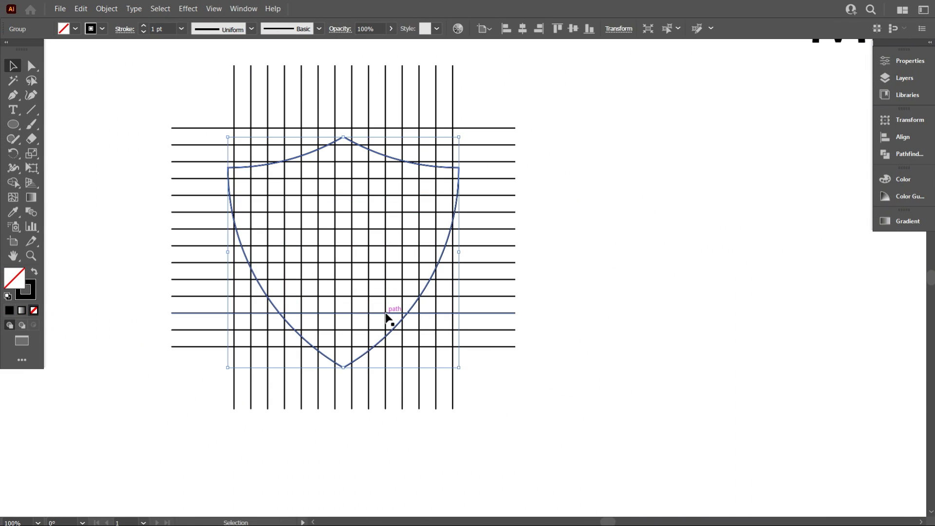
drag(343, 368, 345, 341)
scroll(346, 162, up, 1)
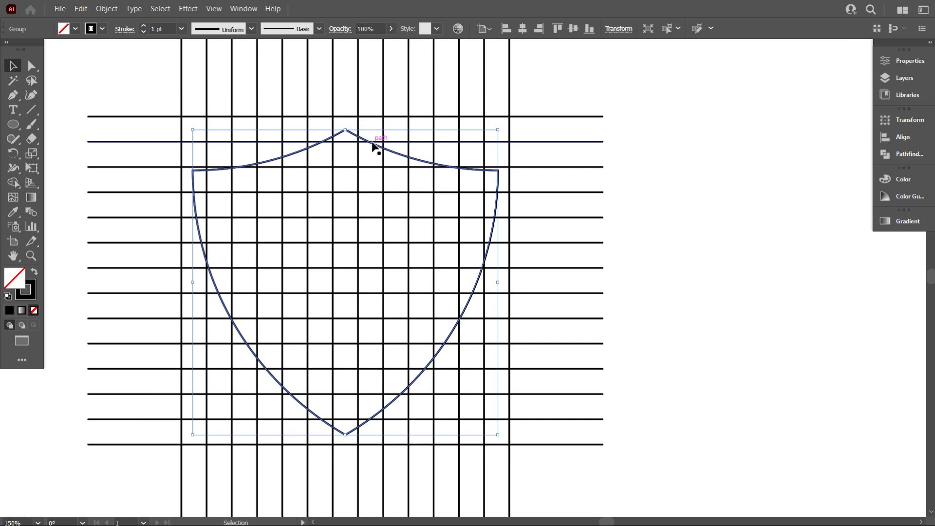
drag(371, 141, 381, 148)
key(ctrl+z)
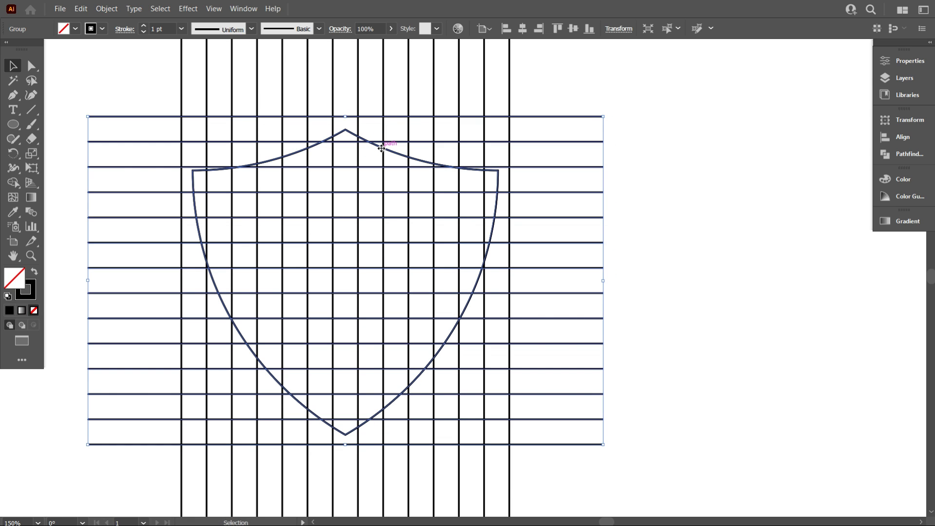
click(663, 214)
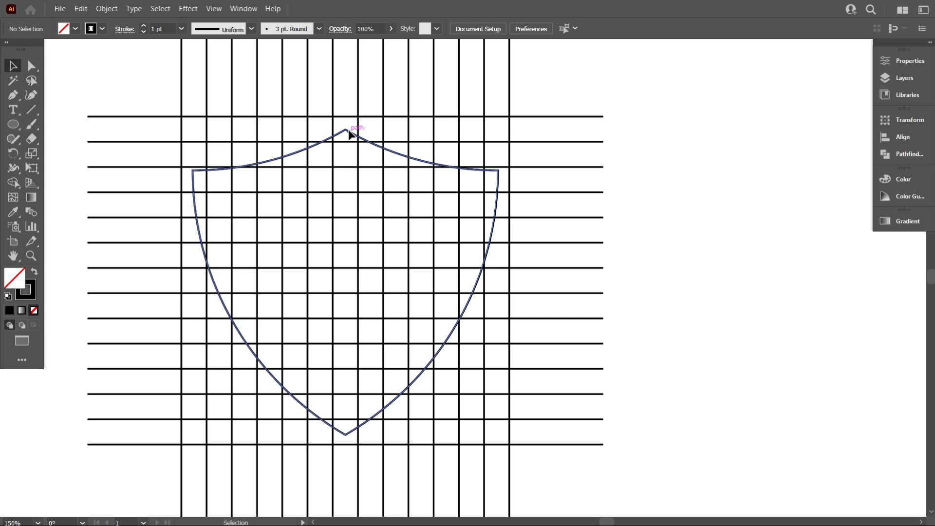
Move the shield up so its top point sits on the grid's uppermost line, keeping it horizontally centred
drag(349, 135, 362, 123)
drag(361, 119, 349, 119)
scroll(367, 282, down, 4)
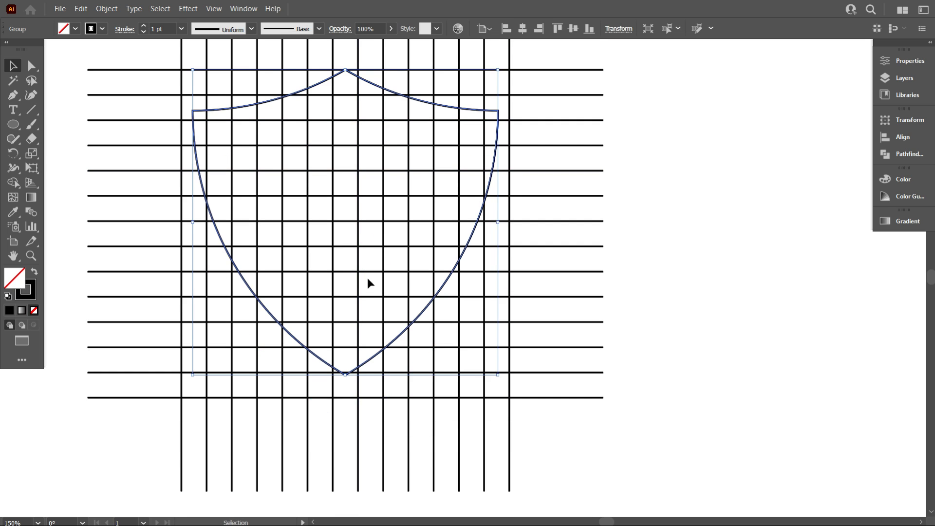
Scale the shield proportionally until it fills the crossed area, with its lower point on the lowest grid line
scroll(351, 325, up, 2)
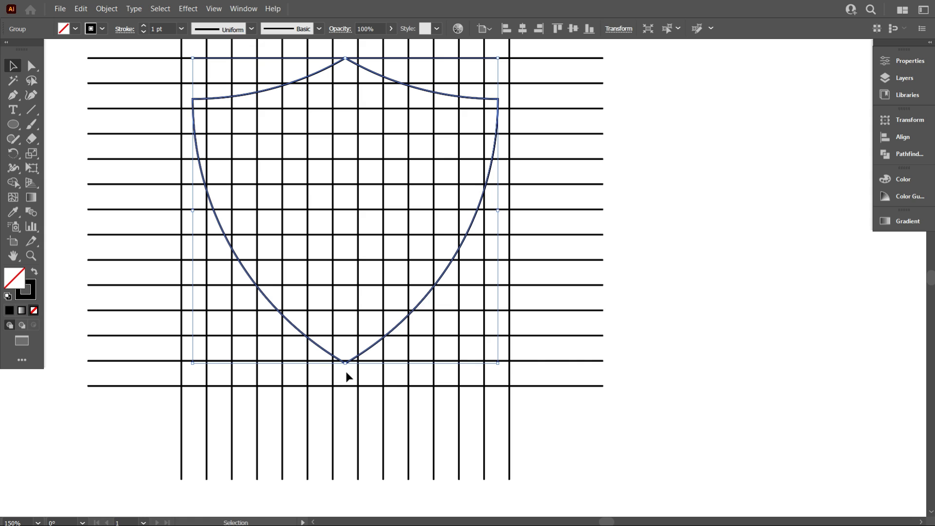
drag(345, 363, 349, 387)
scroll(522, 259, up, 2)
scroll(425, 263, down, 1)
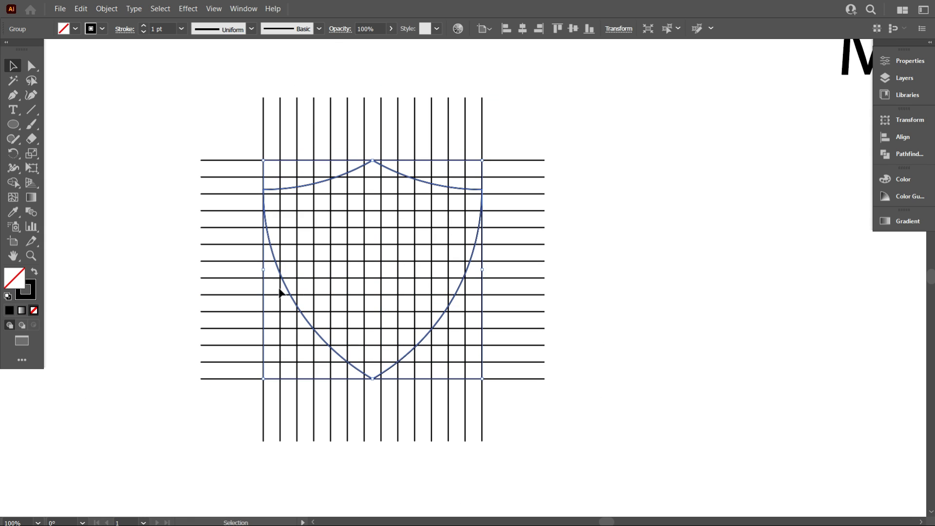
scroll(272, 298, up, 1)
scroll(497, 275, down, 1)
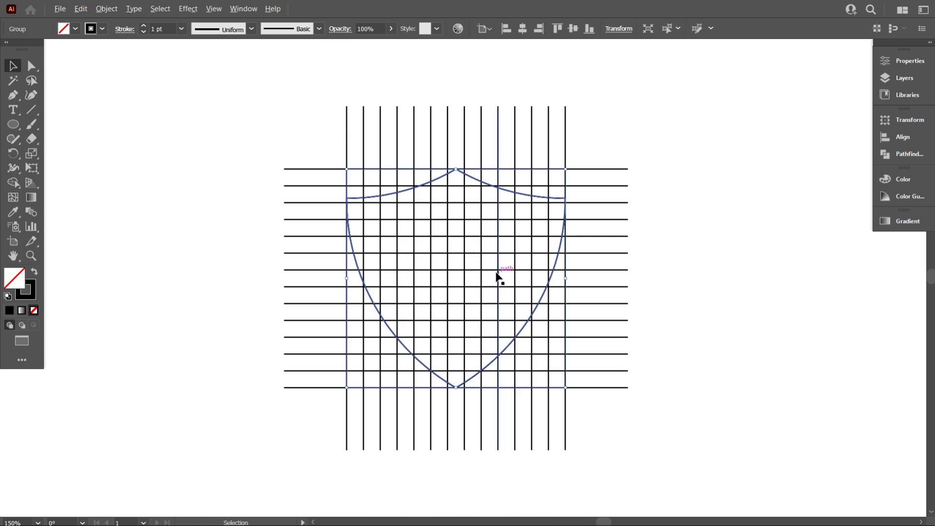
click(738, 245)
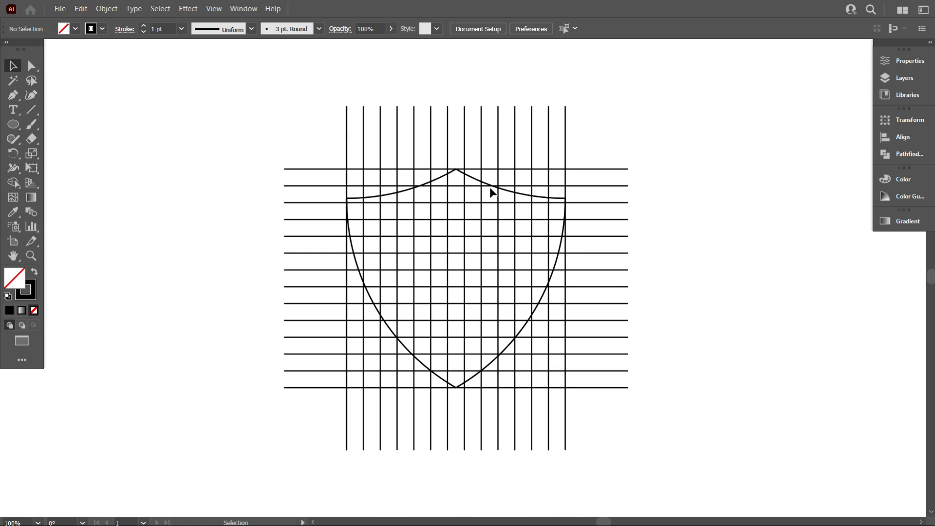
Copy the shield and paste the copy in place on top of the original
click(475, 182)
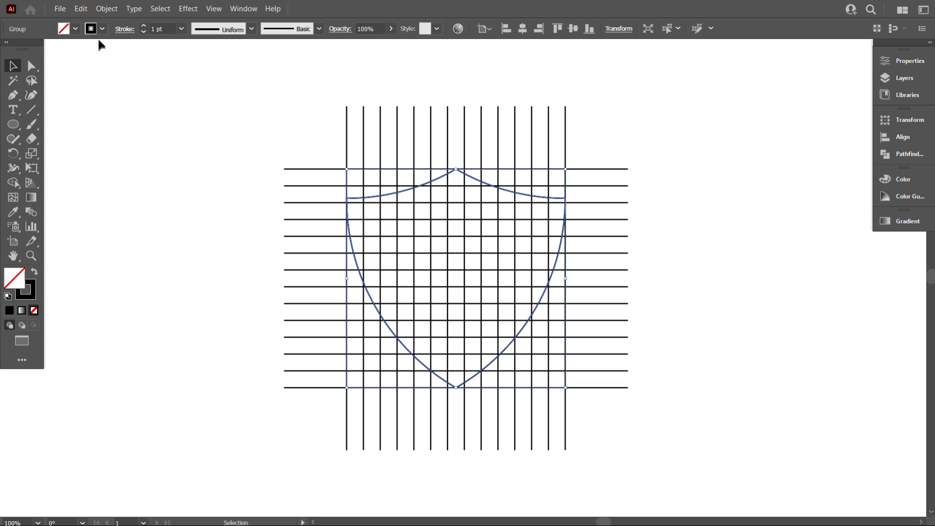
click(80, 8)
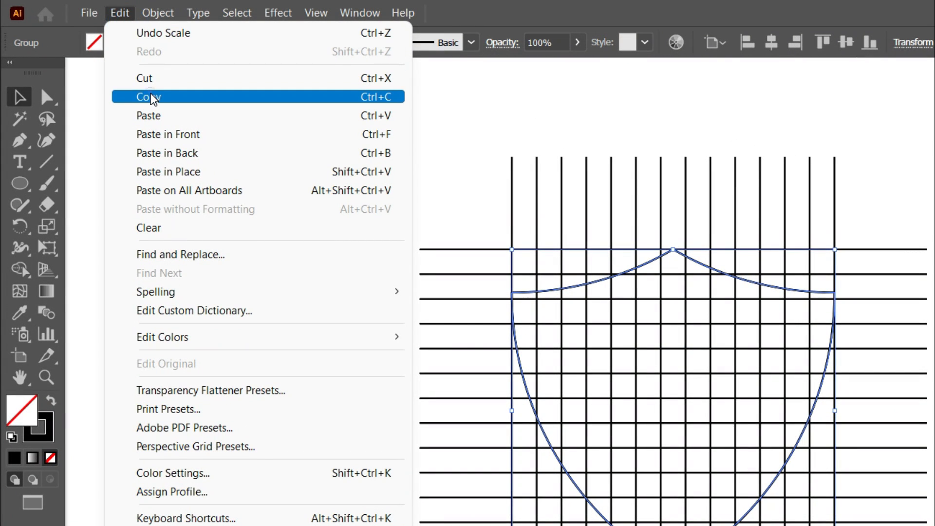
click(153, 99)
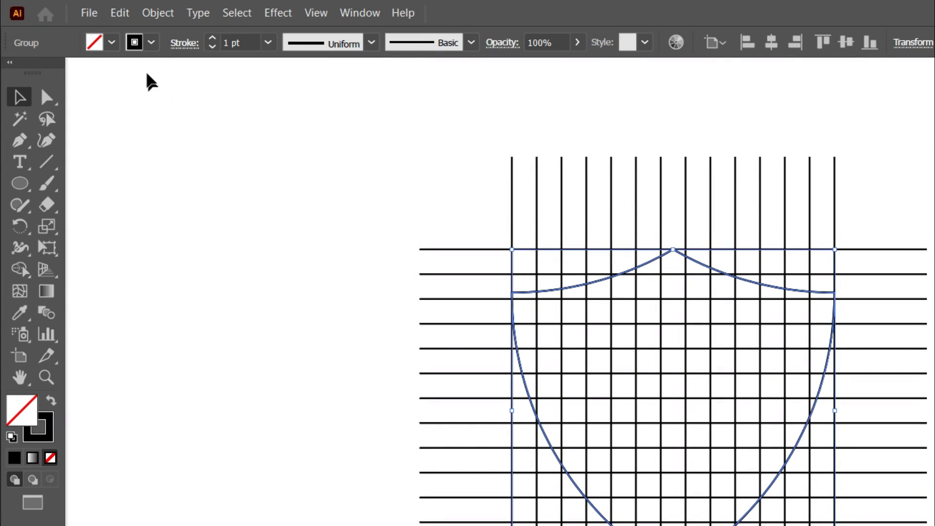
click(119, 13)
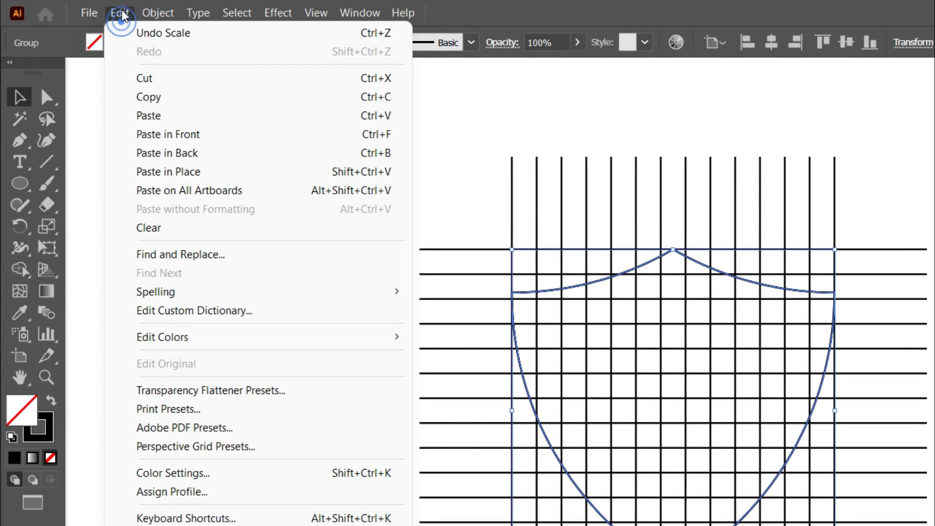
click(167, 171)
scroll(710, 438, down, 1)
scroll(788, 492, up, 2)
scroll(788, 487, up, 2)
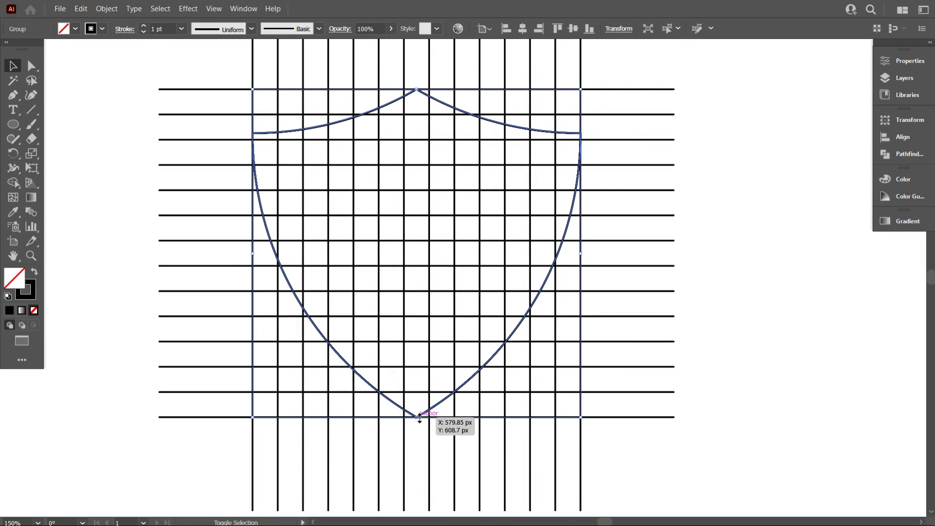
Scale the shield copy down around its centre so it sits one grid cell inside the outer shield on every side
drag(420, 418, 418, 396)
scroll(485, 372, up, 1)
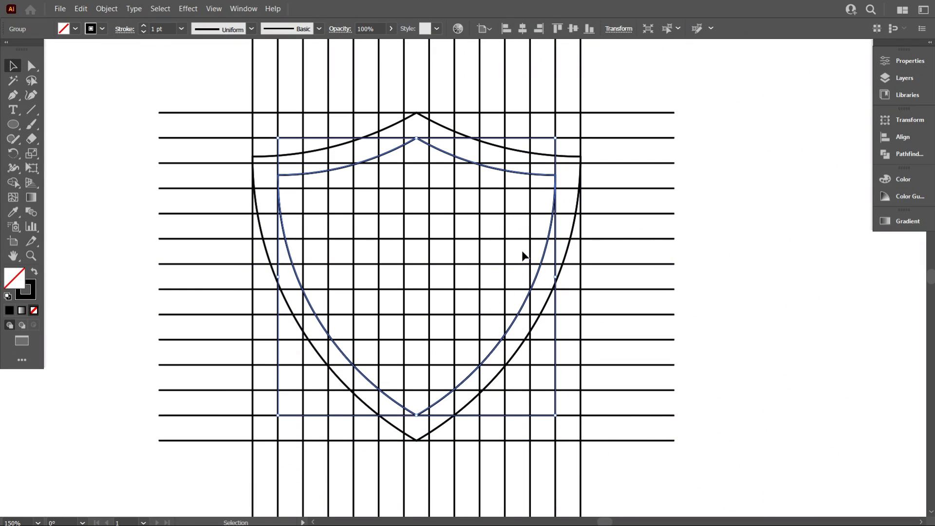
scroll(521, 255, down, 1)
scroll(475, 307, up, 1)
click(674, 304)
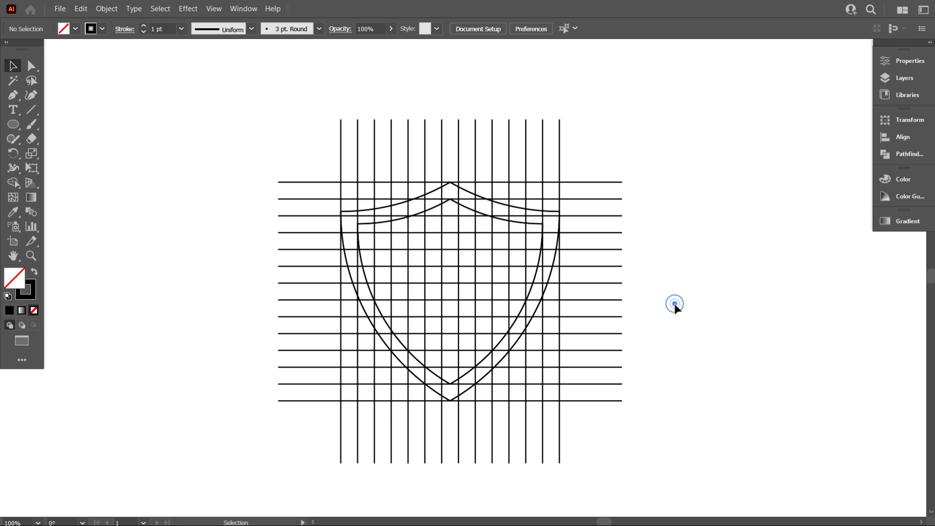
Move the MSD text so it is centred just above the grid and shield
scroll(606, 315, down, 1)
drag(818, 168, 454, 155)
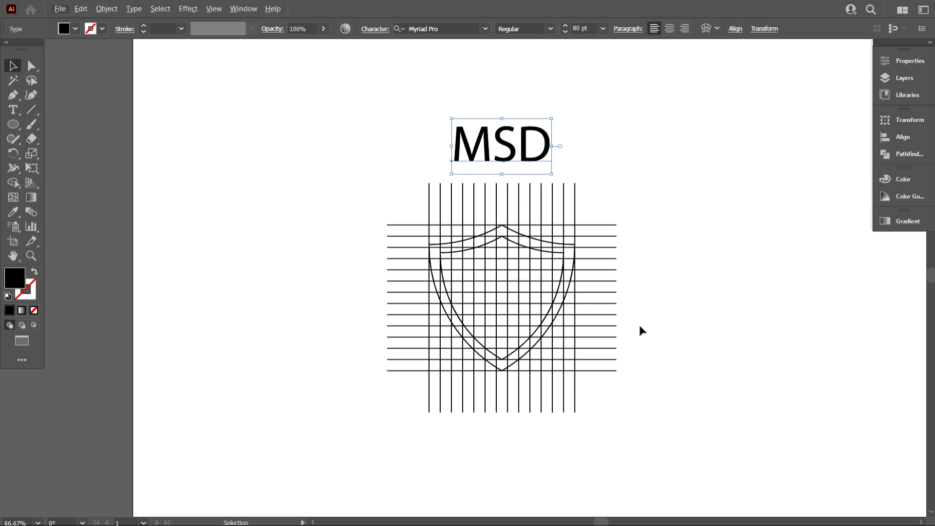
scroll(638, 323, up, 1)
scroll(639, 322, up, 1)
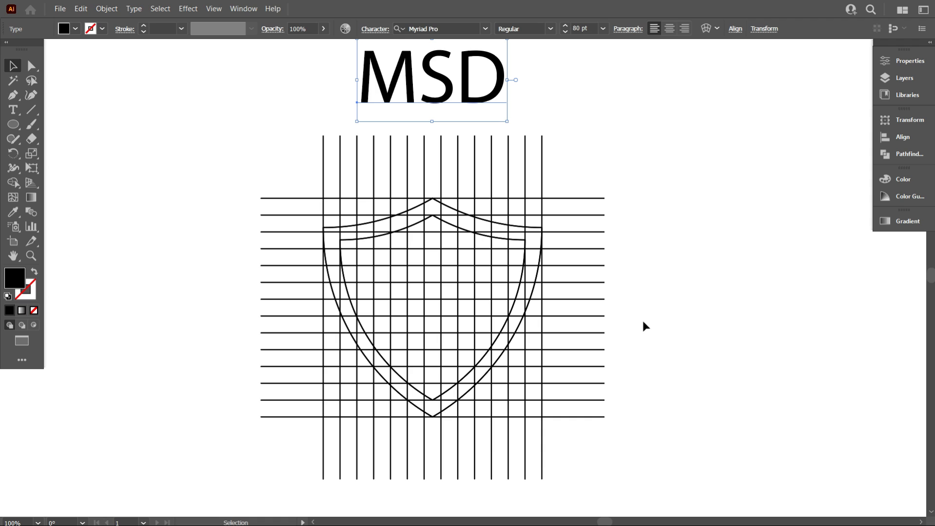
click(695, 332)
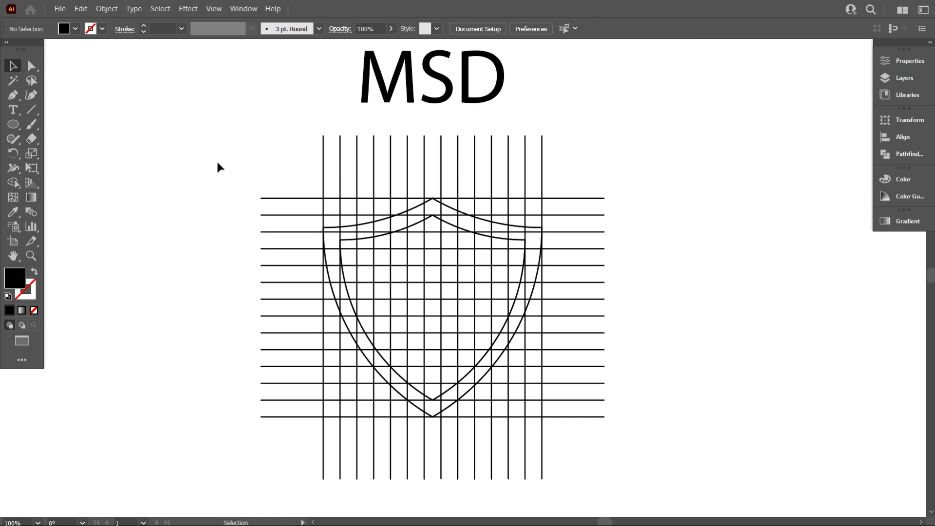
Duplicate the inner shield and place the copy in the artboard's upper-right corner, away from the grid
drag(217, 163, 675, 452)
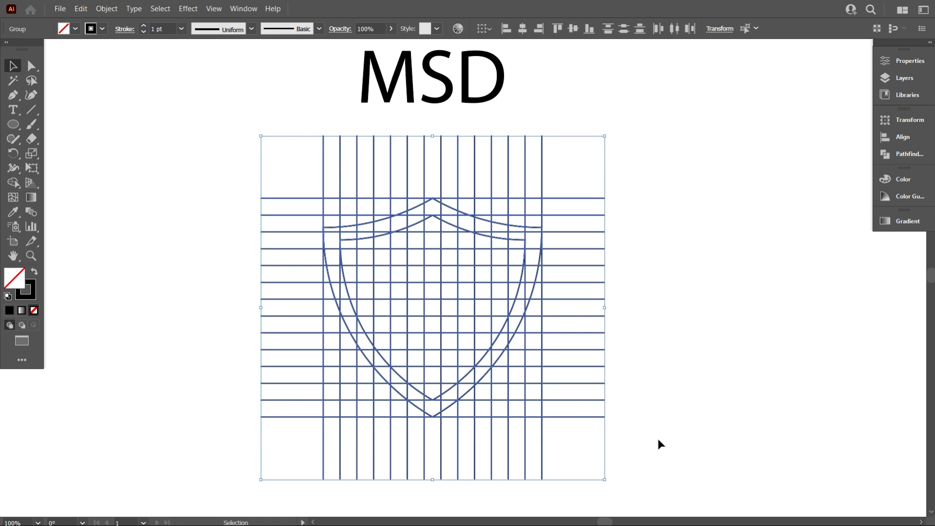
click(745, 358)
scroll(347, 301, down, 1)
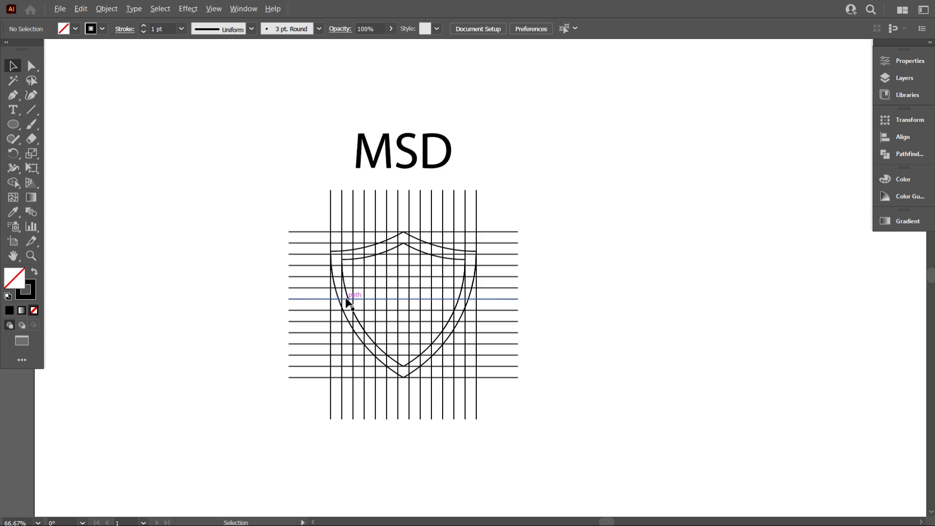
scroll(403, 270, down, 1)
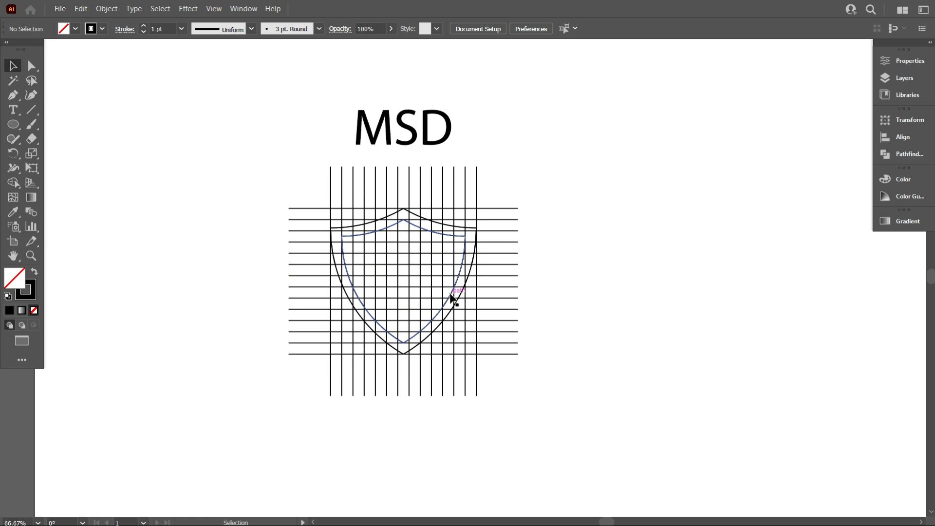
click(455, 235)
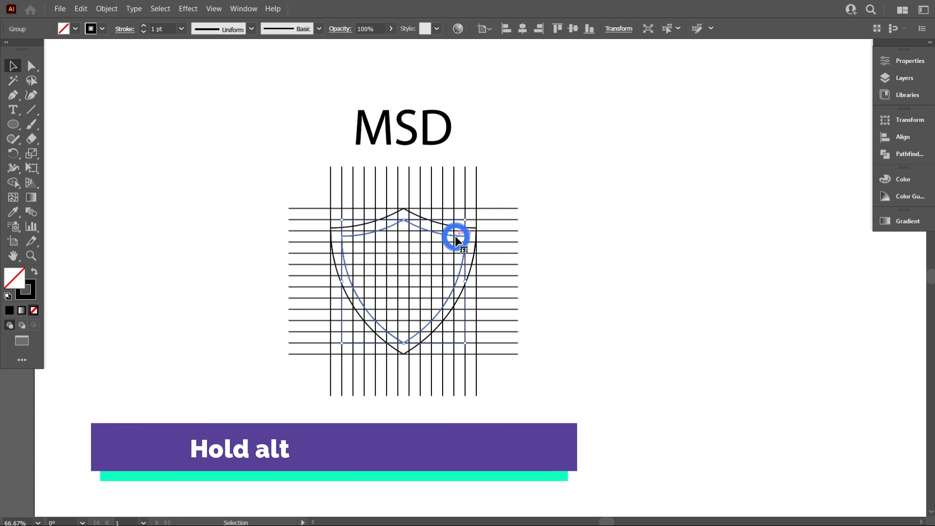
drag(458, 240, 720, 214)
scroll(440, 263, down, 2)
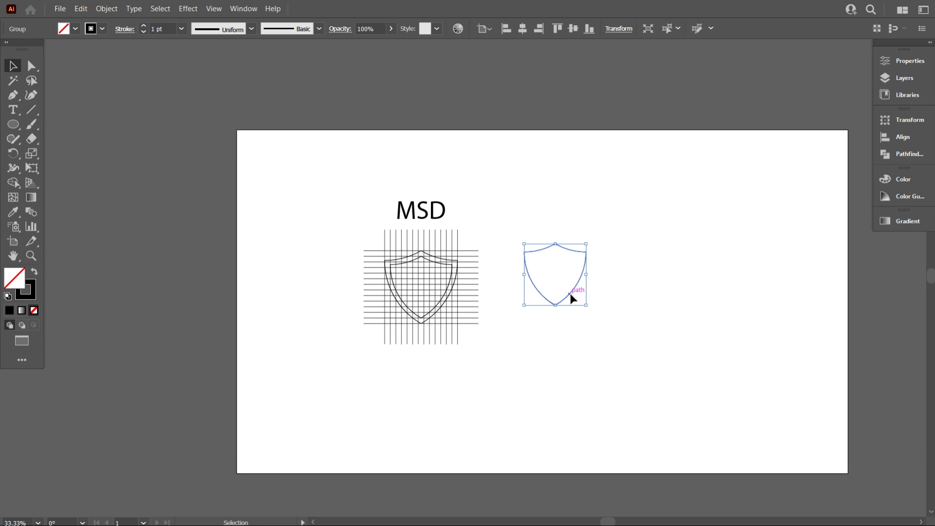
drag(569, 296, 800, 194)
click(586, 307)
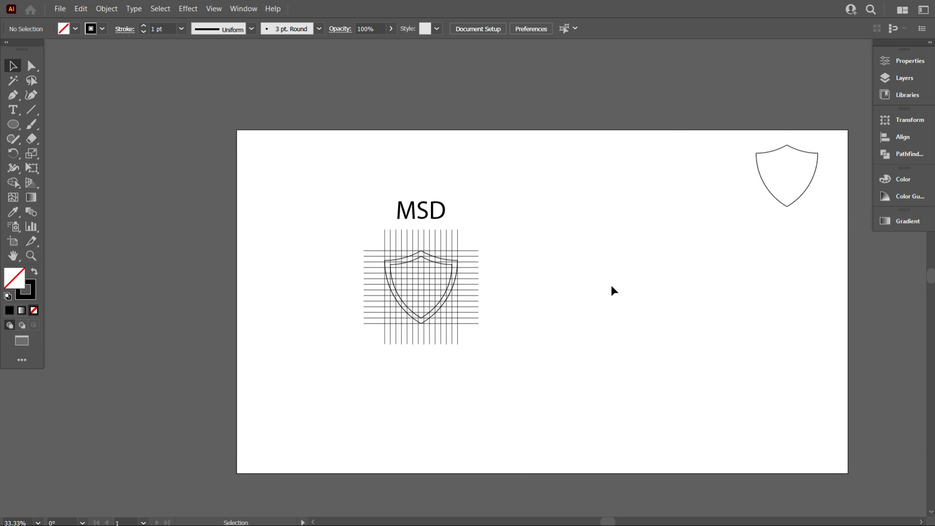
Select the grid with both shields, activate the Shape Builder and set the fill to black
scroll(444, 348, up, 2)
scroll(401, 365, up, 1)
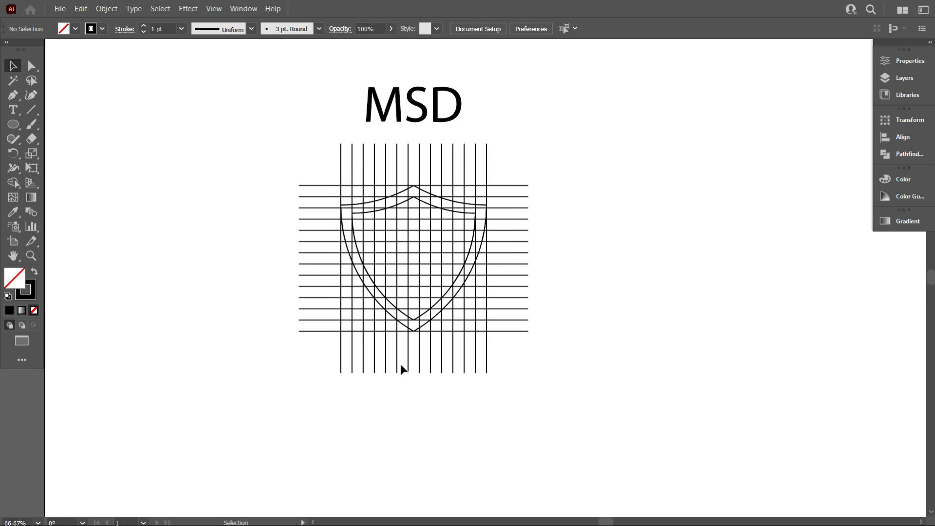
scroll(402, 369, up, 1)
scroll(400, 361, up, 1)
drag(180, 125, 635, 473)
scroll(554, 464, up, 2)
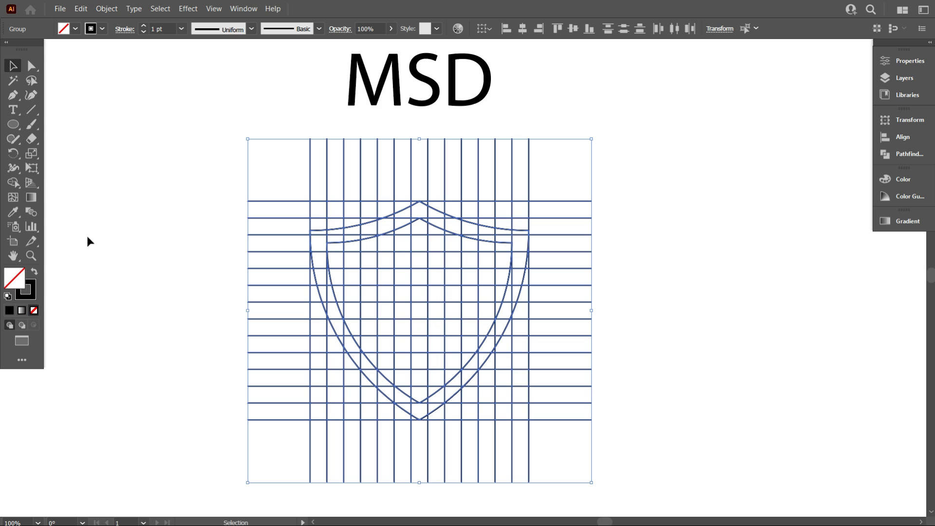
click(13, 183)
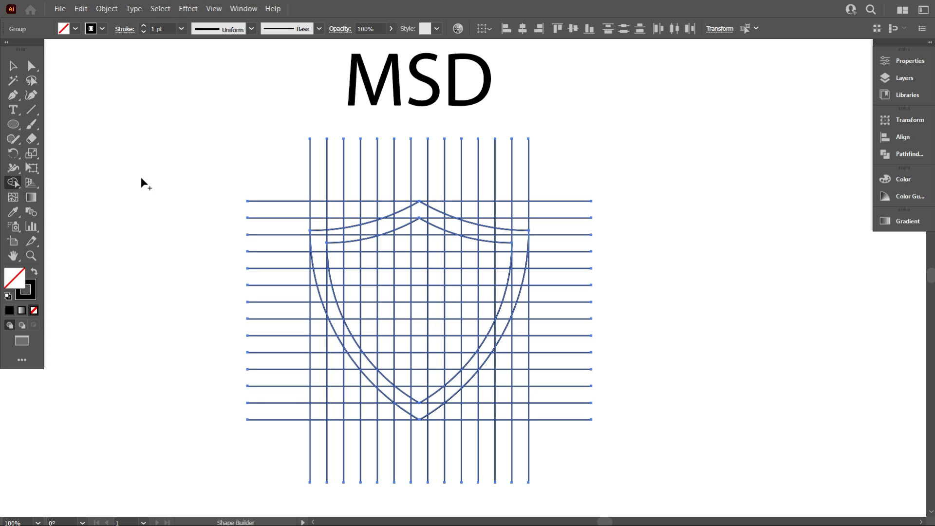
click(75, 29)
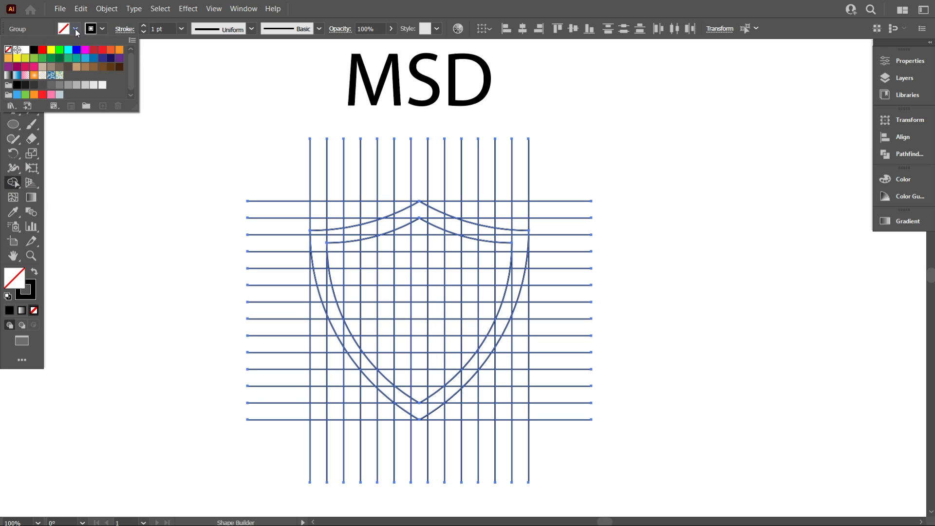
click(34, 52)
click(104, 178)
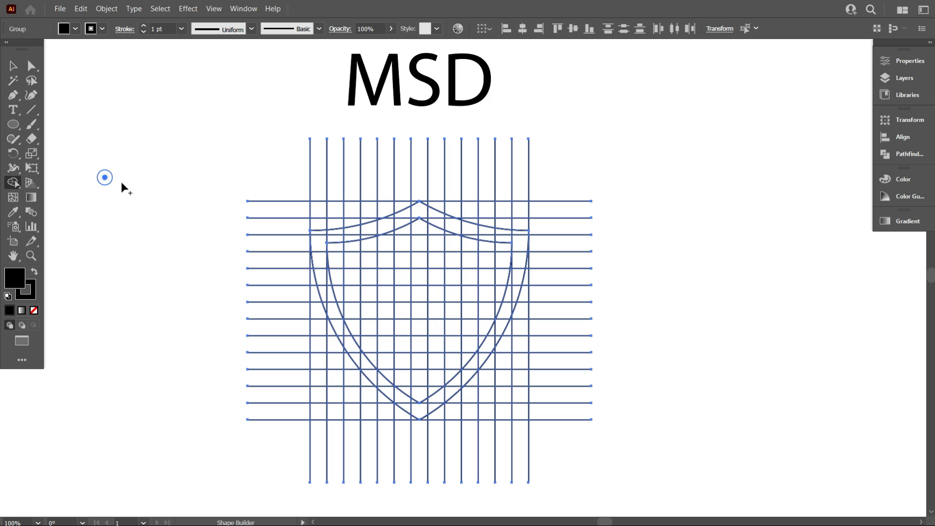
Merge cells in the first, third and fifth grid columns within the shield, joining them along the top band to form the M
scroll(354, 321, up, 2)
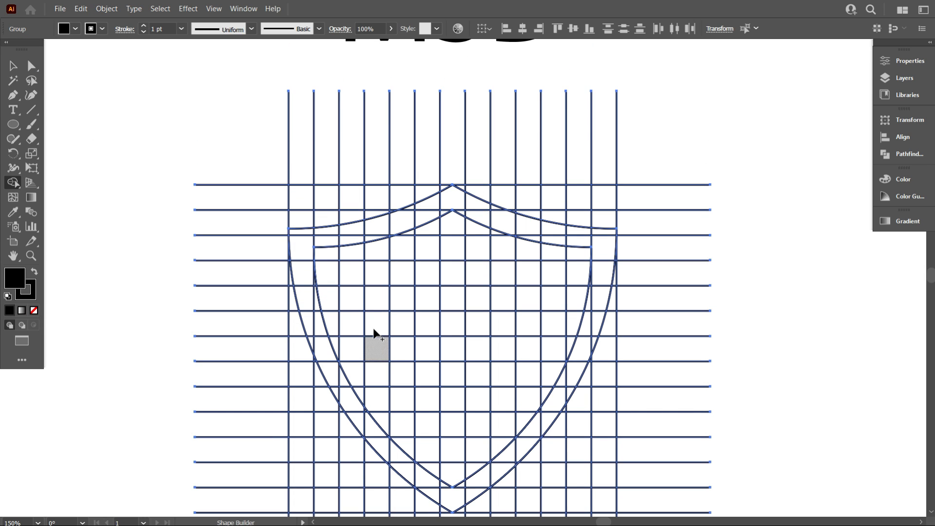
scroll(351, 292, down, 2)
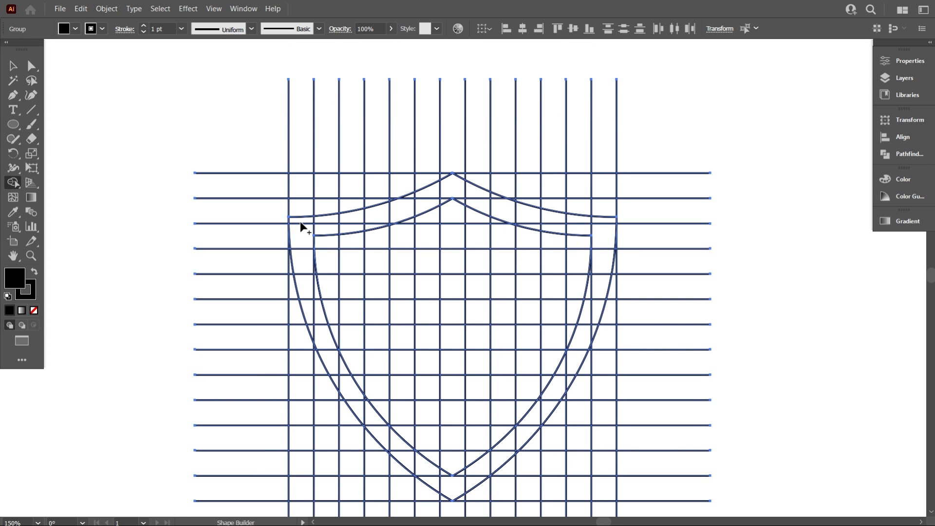
drag(298, 219, 308, 321)
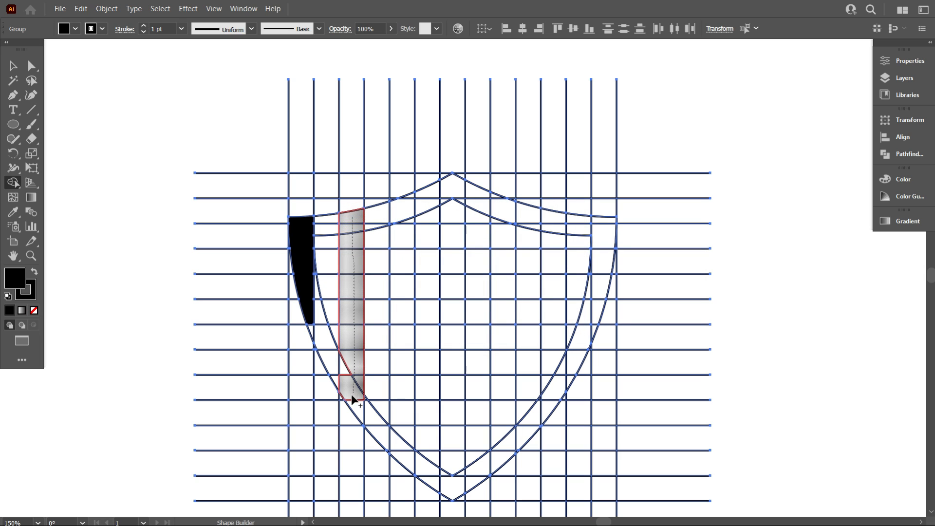
drag(351, 400, 352, 402)
drag(402, 200, 399, 408)
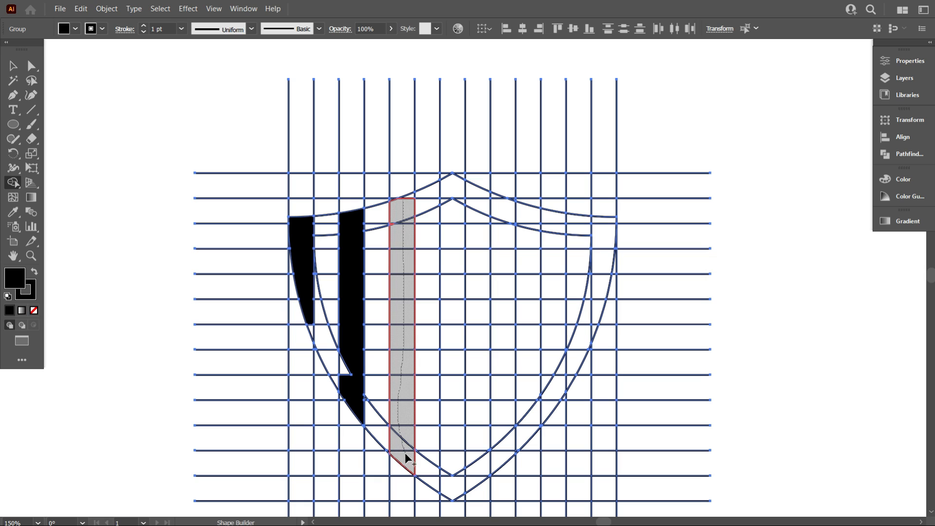
drag(406, 457, 406, 460)
drag(313, 227, 397, 214)
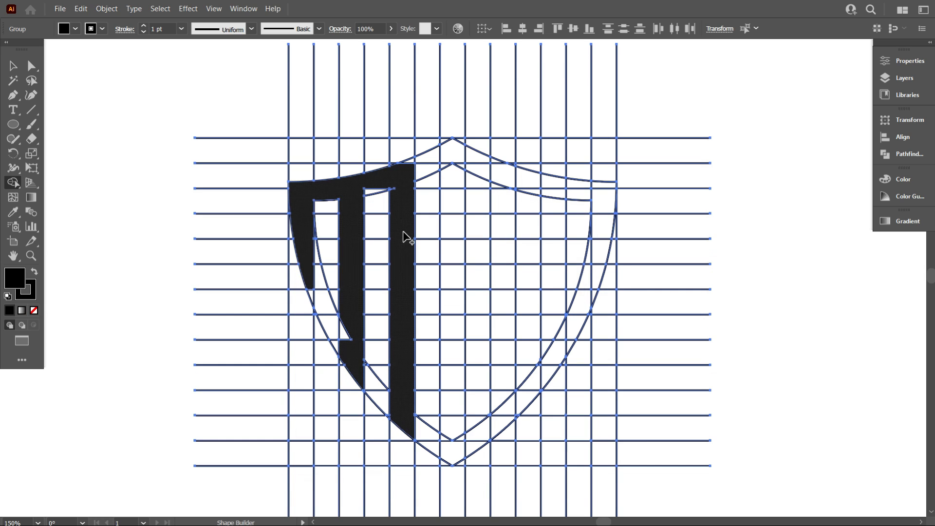
Merge cells of the seventh and ninth grid columns with the central crossbar and both pointed shield ends to form the S
scroll(419, 248, down, 2)
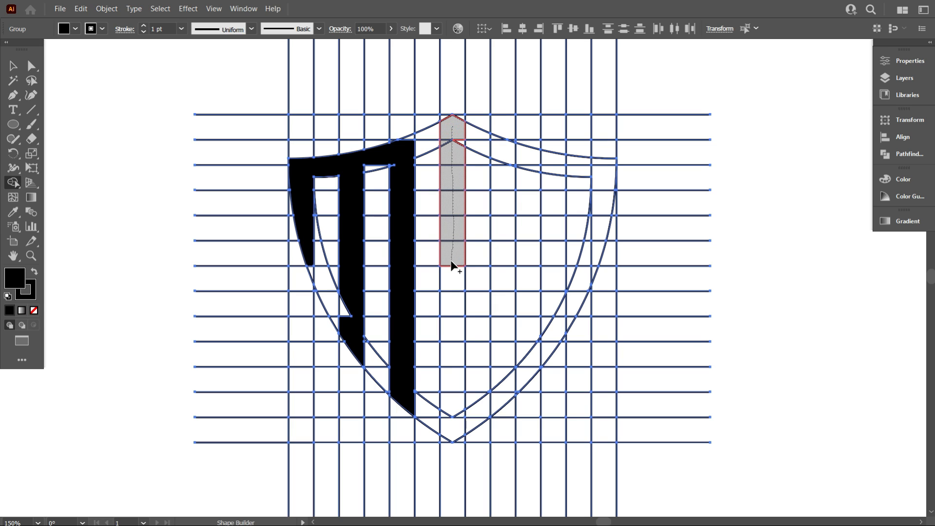
mouse_move(452, 260)
mouse_down()
mouse_move(453, 276)
mouse_move(483, 273)
mouse_up()
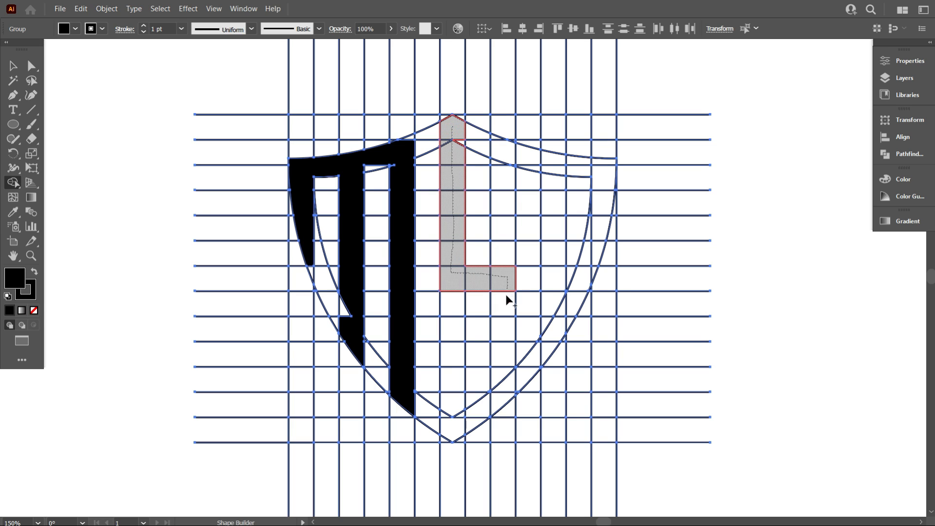
drag(501, 342, 502, 351)
scroll(511, 306, down, 2)
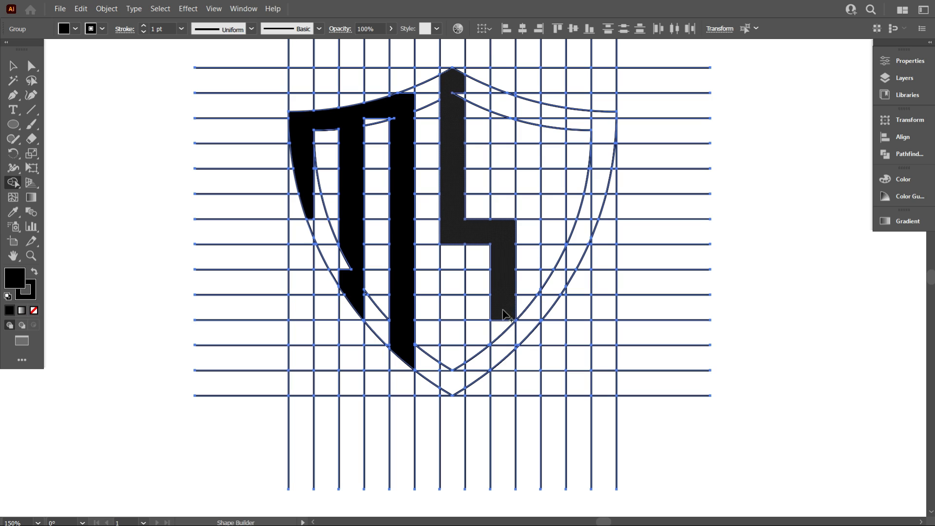
drag(465, 380, 453, 286)
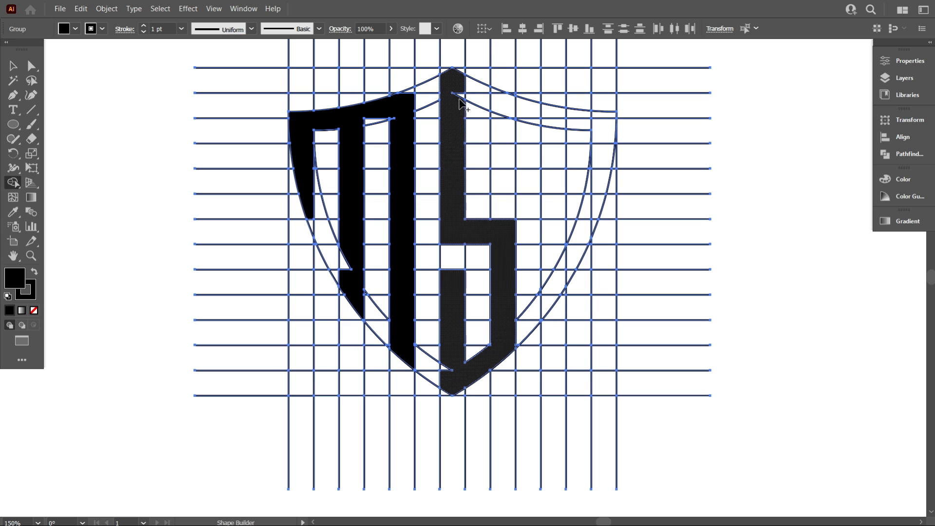
drag(506, 109, 508, 186)
Merge the eleventh grid column with the shield's right-hand border band to form the D
scroll(533, 198, up, 1)
drag(548, 127, 555, 257)
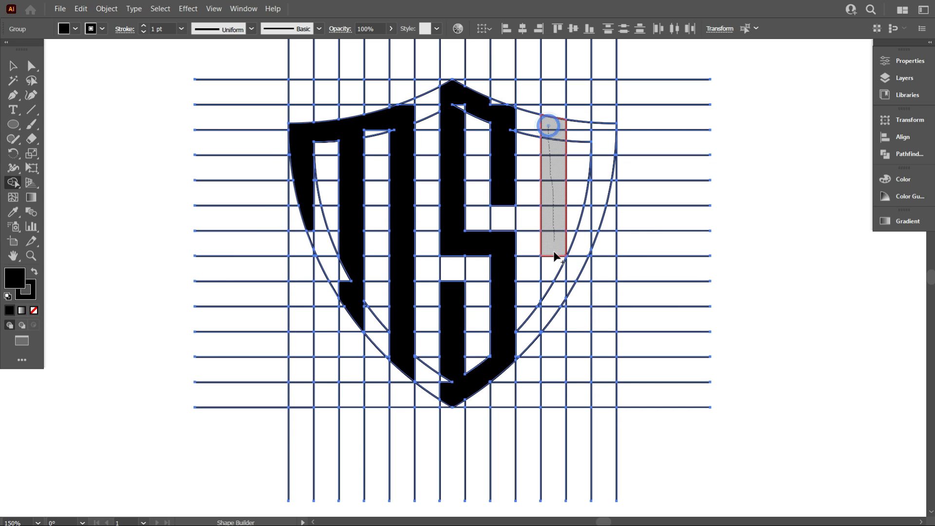
drag(554, 310, 549, 322)
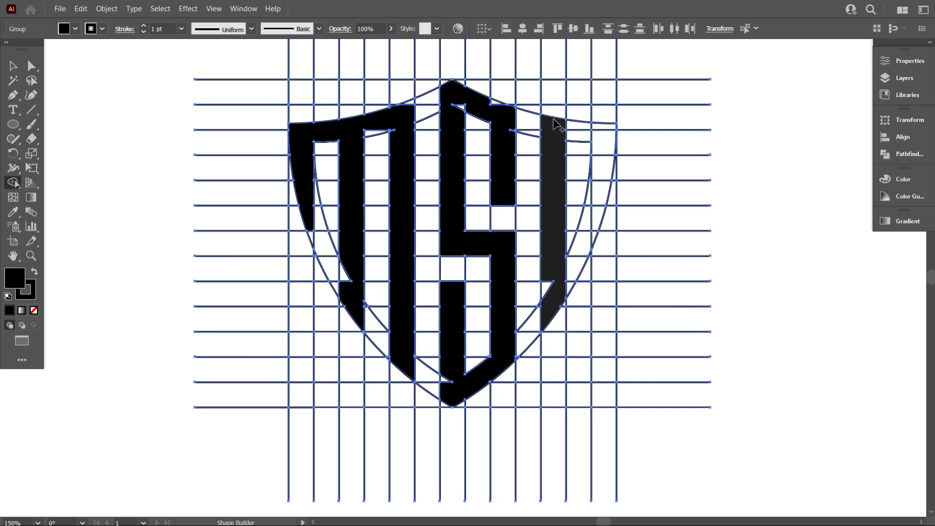
mouse_move(561, 130)
mouse_down()
mouse_move(598, 141)
mouse_move(599, 199)
mouse_move(583, 252)
mouse_move(559, 282)
mouse_up()
Merge the leftover sliver cells around the S's lower point into the letter
scroll(506, 295, down, 5)
scroll(462, 300, up, 4)
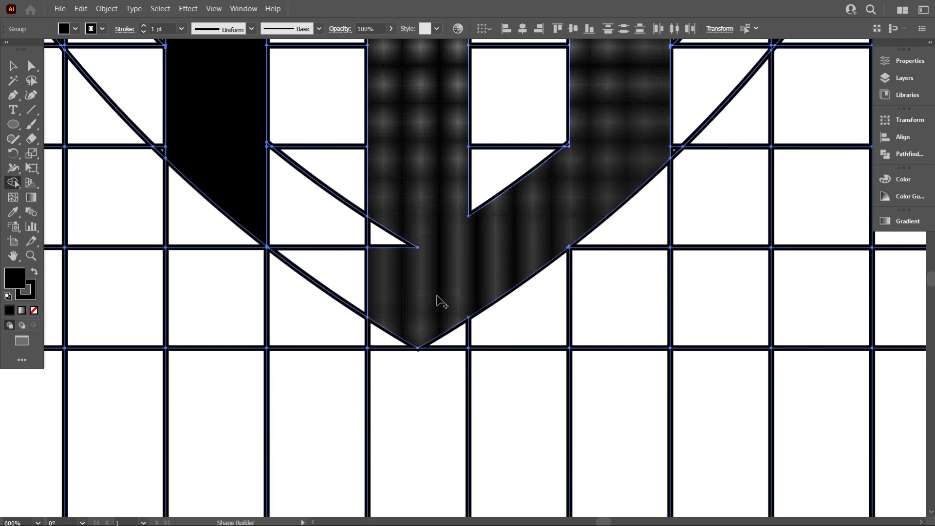
scroll(487, 297, up, 6)
scroll(585, 287, up, 1)
scroll(584, 304, down, 1)
scroll(293, 336, up, 6)
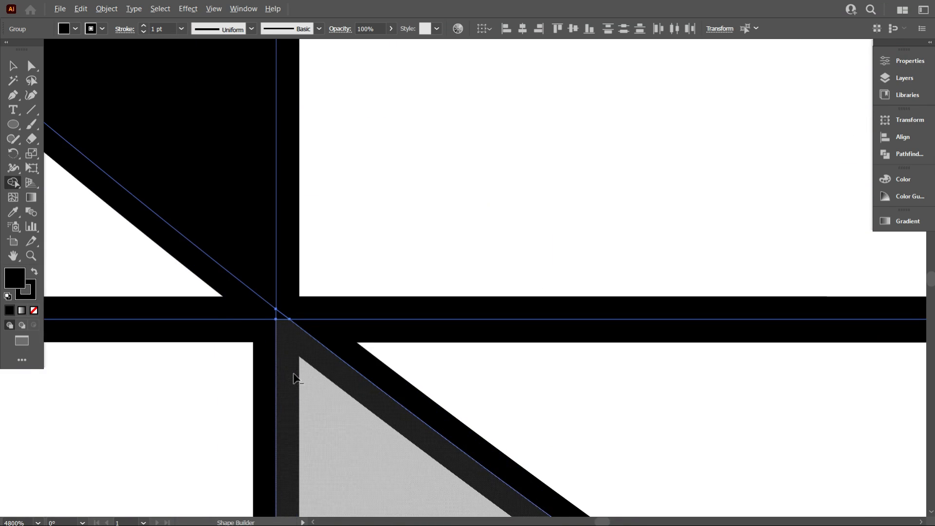
Merge the remaining slivers along the M's stems and curved top bar into the letter
scroll(421, 354, down, 6)
scroll(492, 324, down, 2)
scroll(348, 214, up, 6)
scroll(387, 342, down, 4)
scroll(341, 287, up, 8)
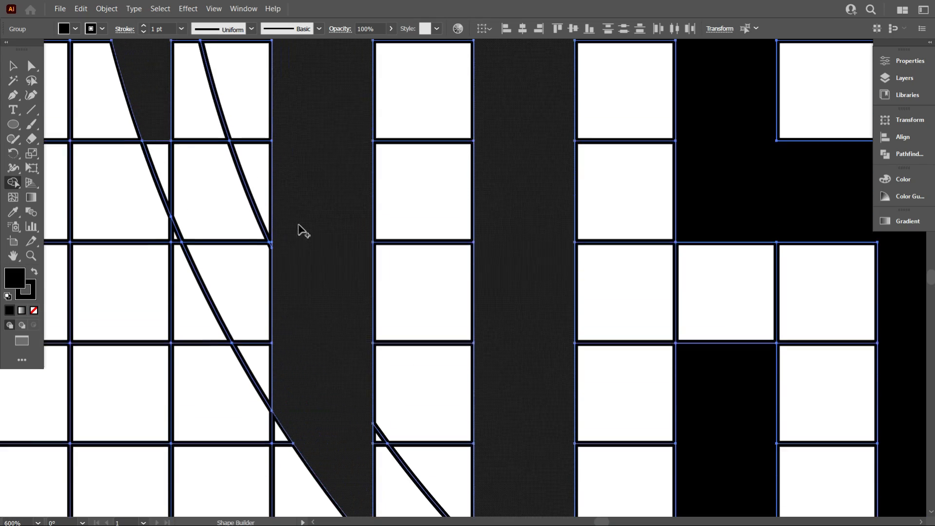
scroll(334, 194, up, 5)
scroll(463, 211, down, 1)
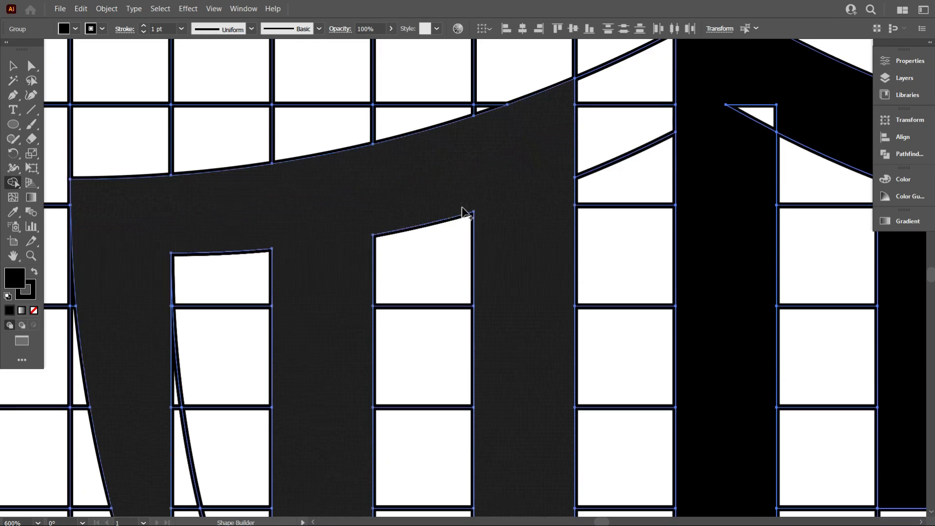
scroll(756, 184, down, 3)
Merge the small leftover pieces beneath the S's peaked top into the letter
scroll(756, 184, up, 6)
scroll(659, 323, up, 1)
scroll(628, 306, down, 2)
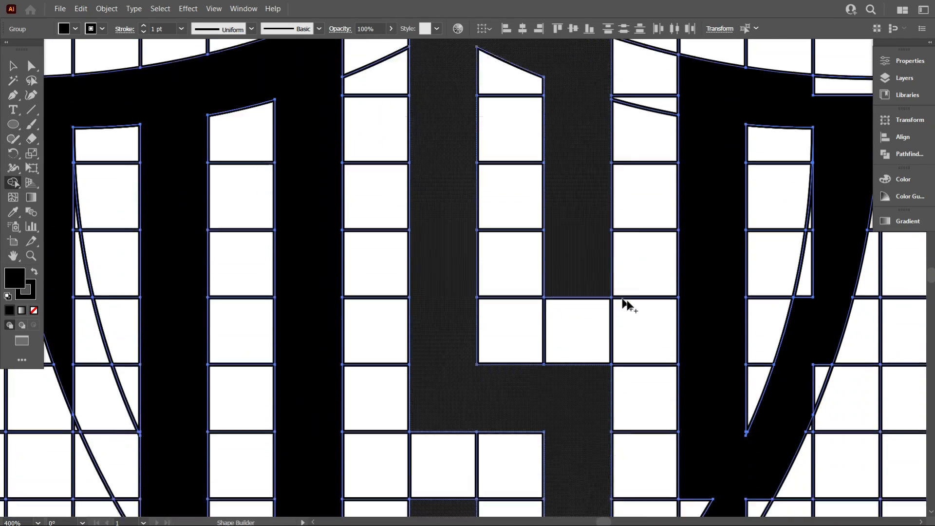
Merge the missing cells and slivers along the D's top corner, curved side and lower tip into the letter
scroll(625, 341, up, 4)
scroll(619, 363, down, 4)
scroll(623, 244, up, 2)
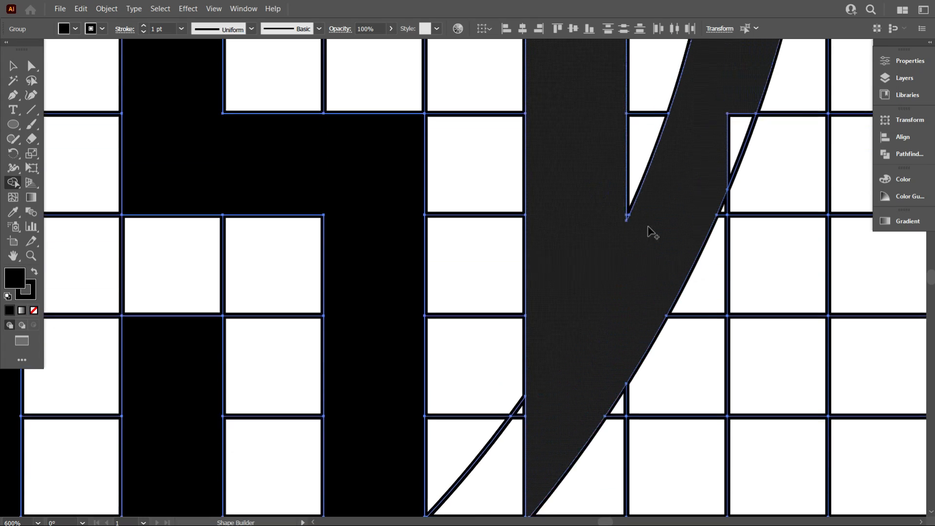
scroll(735, 194, up, 1)
scroll(745, 238, up, 3)
scroll(720, 224, down, 4)
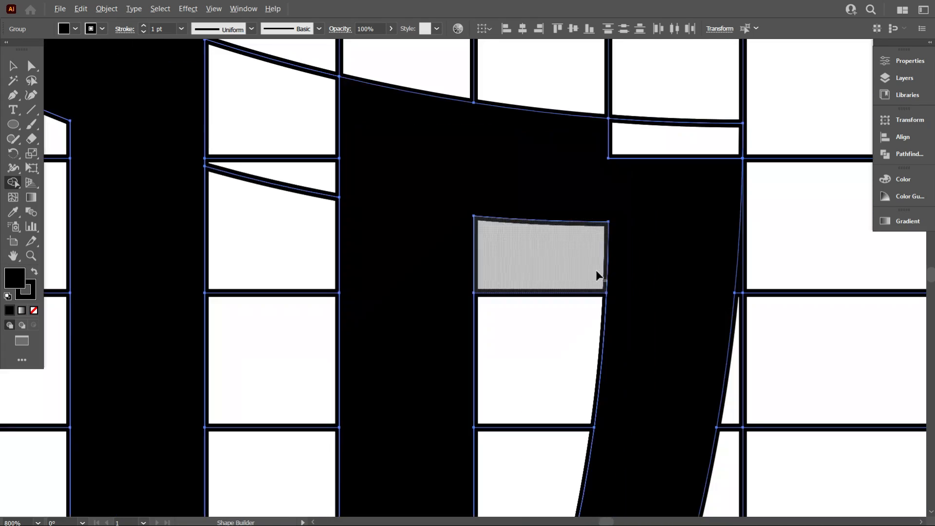
scroll(599, 273, down, 4)
scroll(523, 281, up, 5)
scroll(330, 229, down, 5)
scroll(488, 258, up, 5)
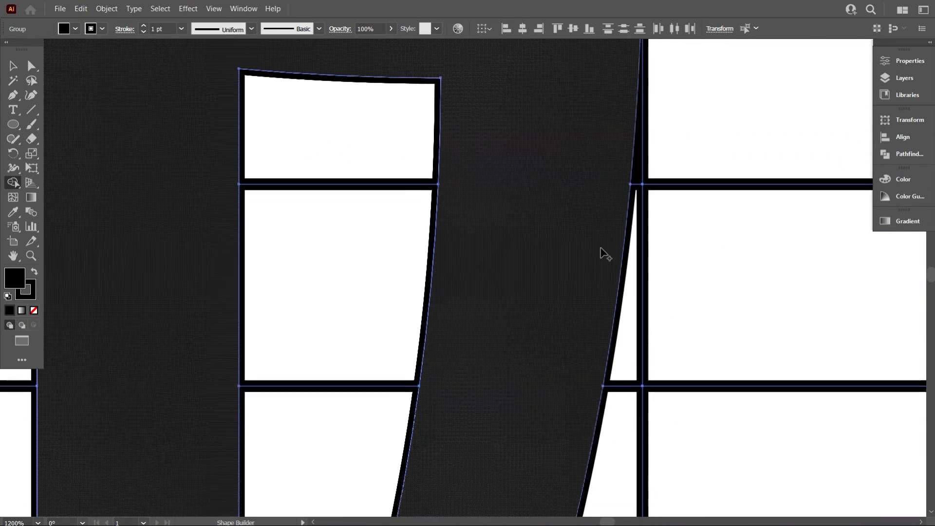
scroll(603, 253, down, 2)
scroll(574, 229, down, 5)
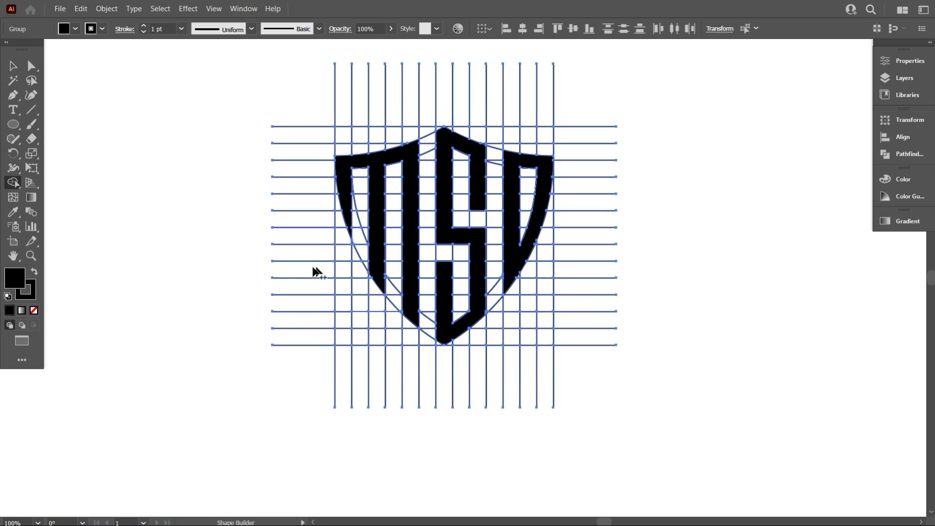
Return to the Selection tool and deselect the grid and letter artwork
click(15, 68)
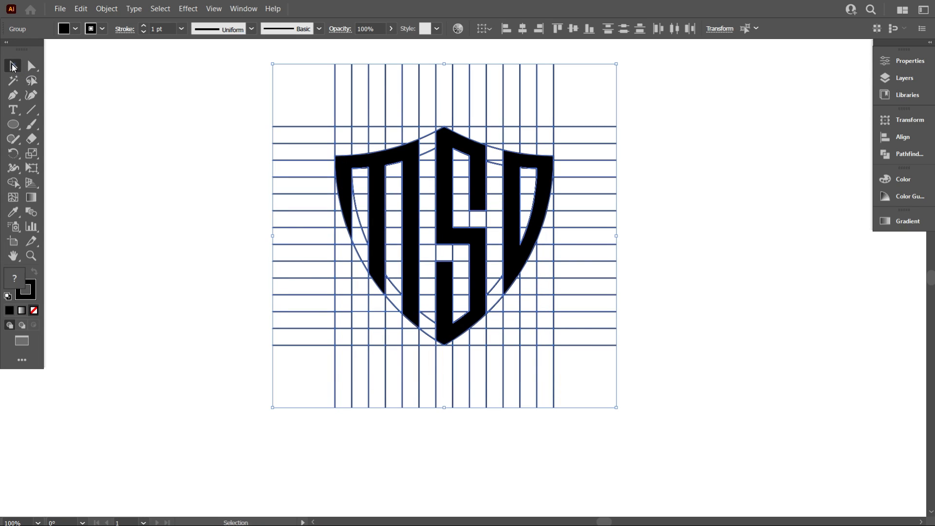
click(114, 105)
scroll(258, 211, down, 1)
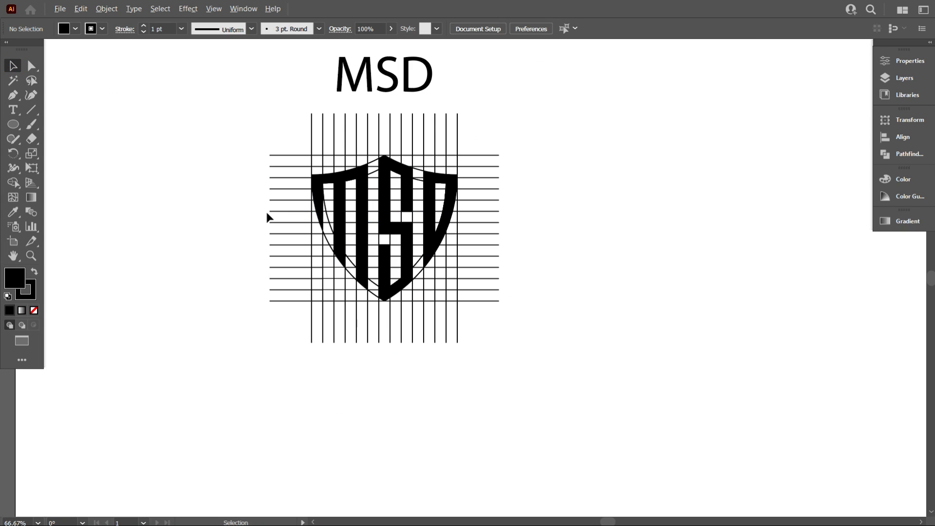
scroll(459, 304, up, 2)
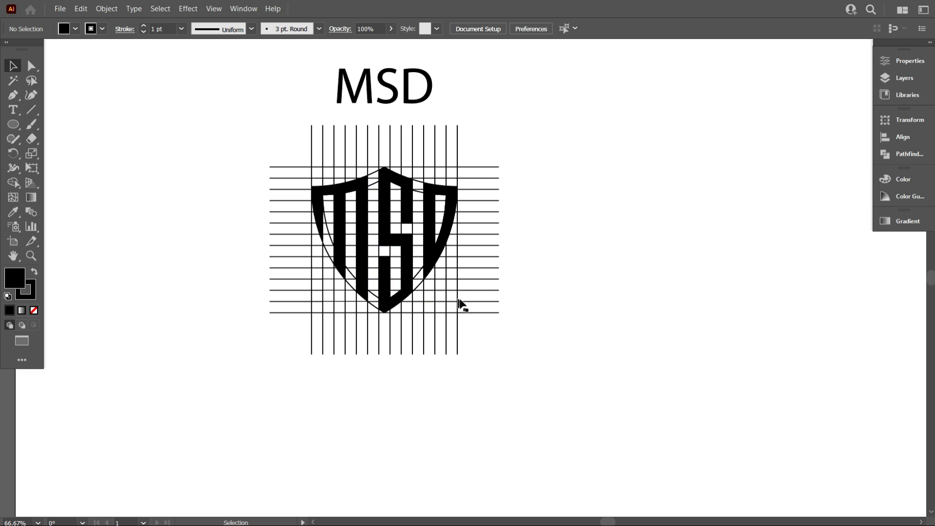
scroll(588, 307, up, 1)
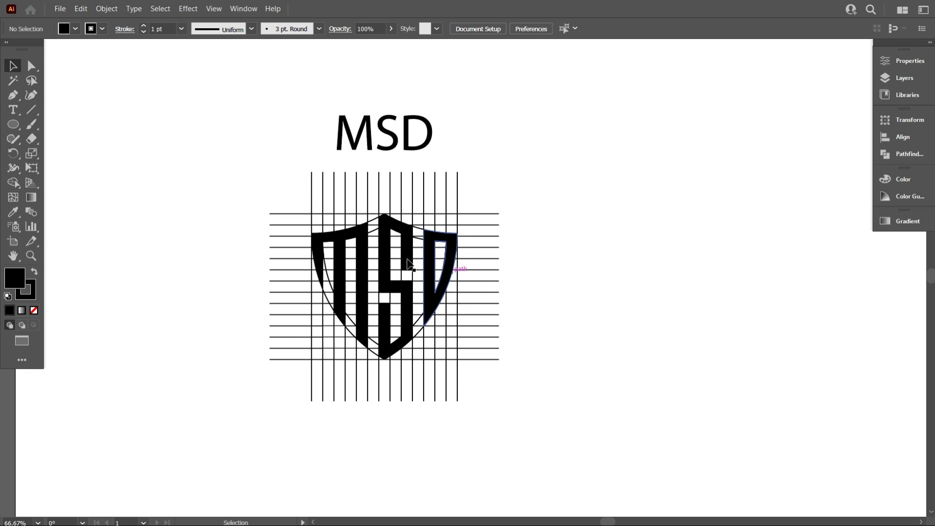
Move the grouped shield lettering off the construction grid into the empty area to its right
click(386, 258)
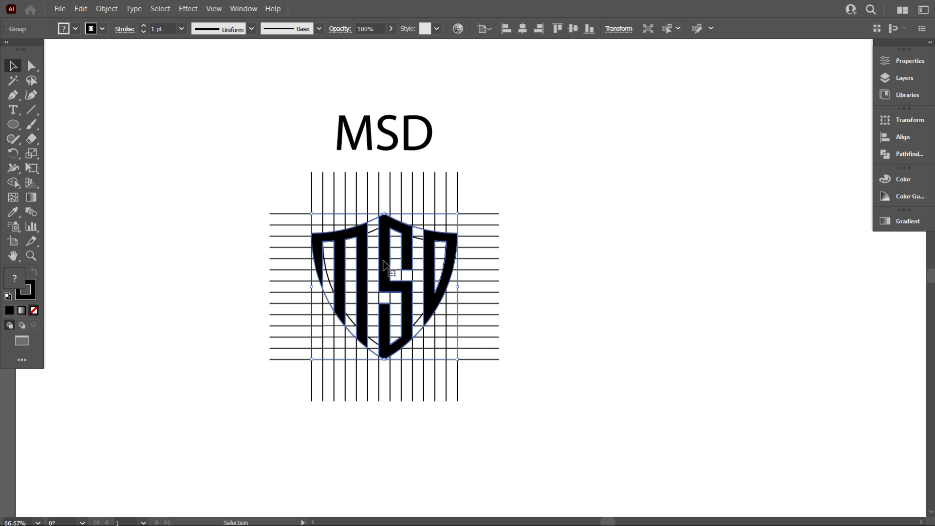
drag(385, 256, 659, 275)
click(550, 292)
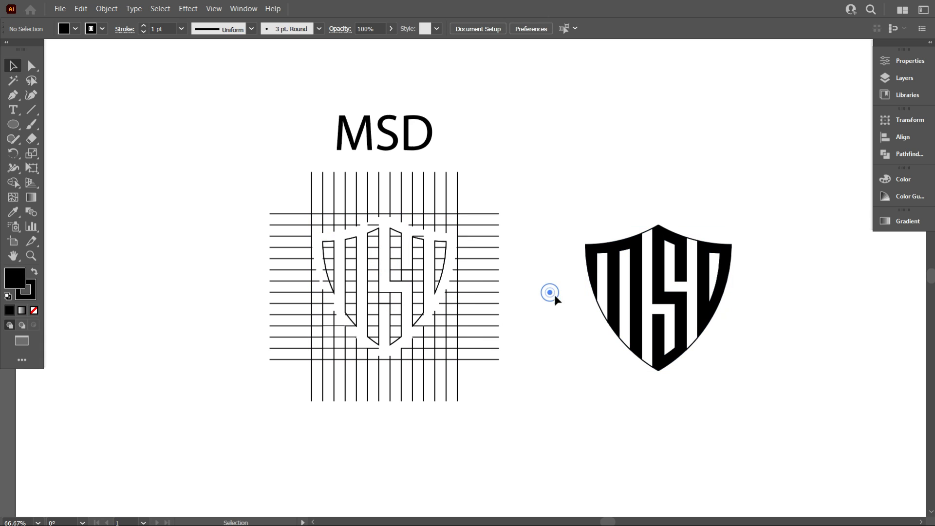
Ungroup the moved shield lettering so its letters and leftover outlines become separate objects
click(633, 288)
right_click(636, 289)
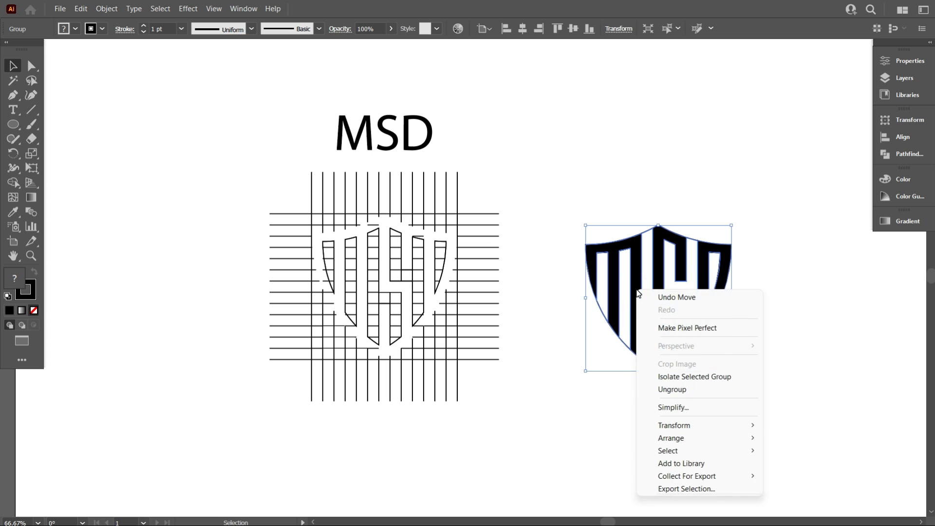
click(674, 389)
click(553, 354)
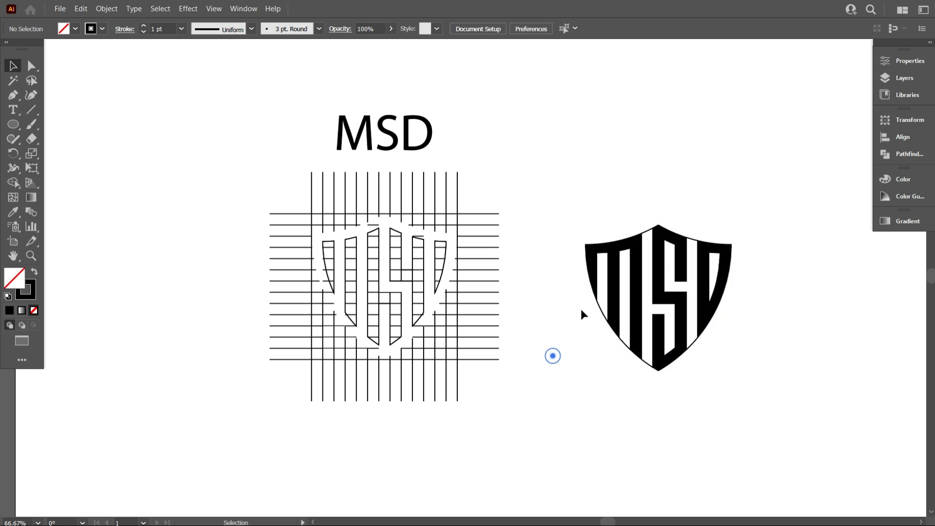
Select the black M, S and D together and move them away from the leftover outlines to the artboard's upper-left area
click(593, 267)
shift+click(660, 253)
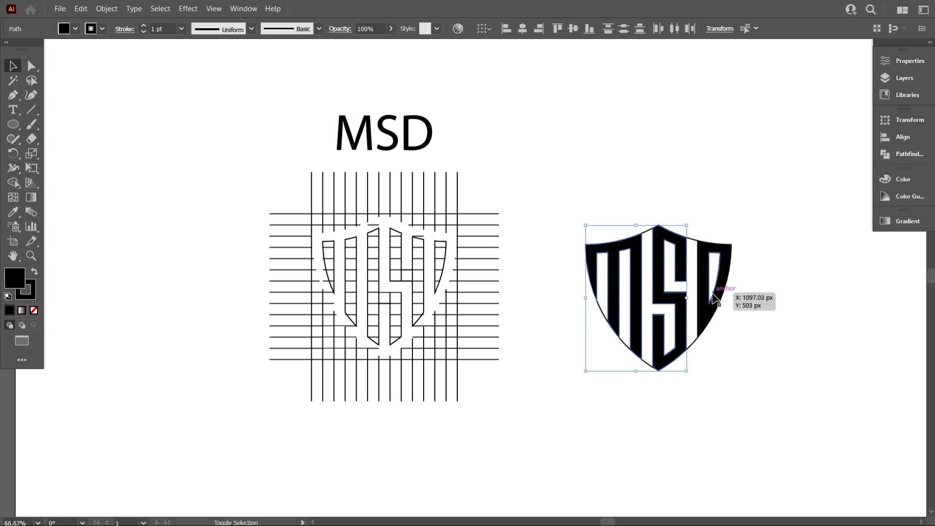
shift+click(705, 293)
drag(707, 306, 190, 186)
click(208, 330)
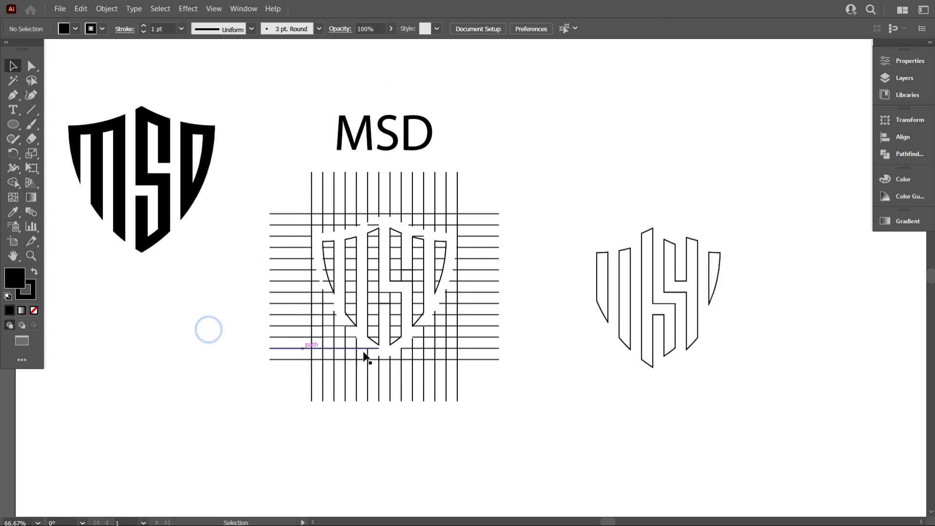
Delete the construction grid and the leftover unfilled outlines
scroll(526, 378, up, 1)
alt+scroll(513, 374, down, 2)
scroll(512, 379, down, 1)
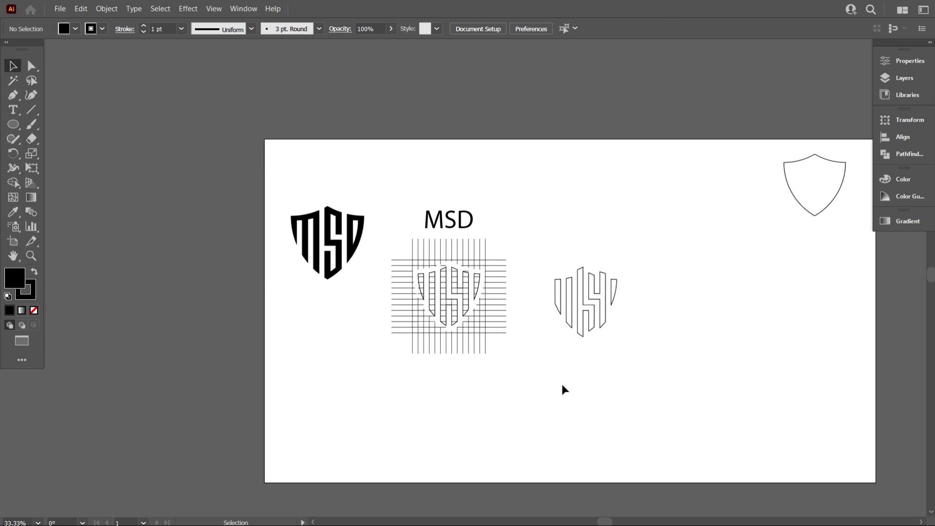
drag(525, 313, 401, 247)
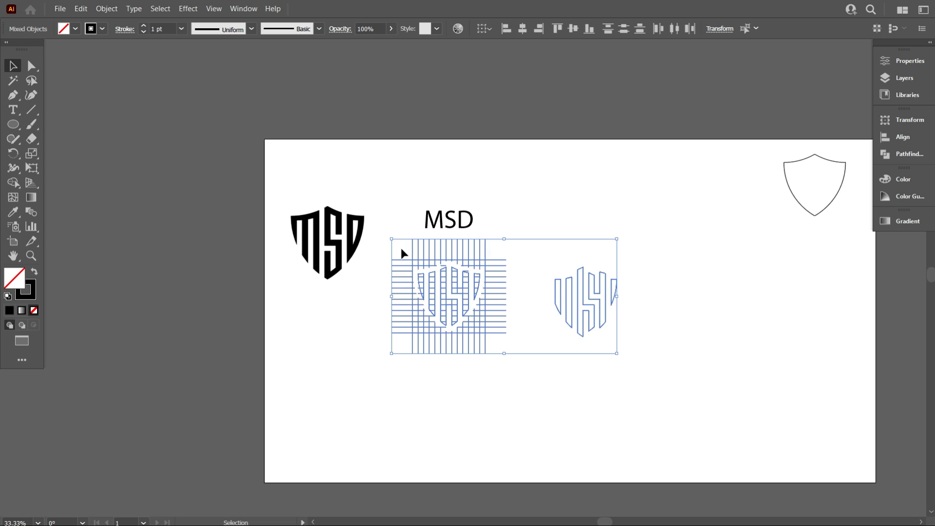
key(Delete)
Group the black M, S and D letters and place the group beneath the MSD reference text
drag(390, 307, 308, 248)
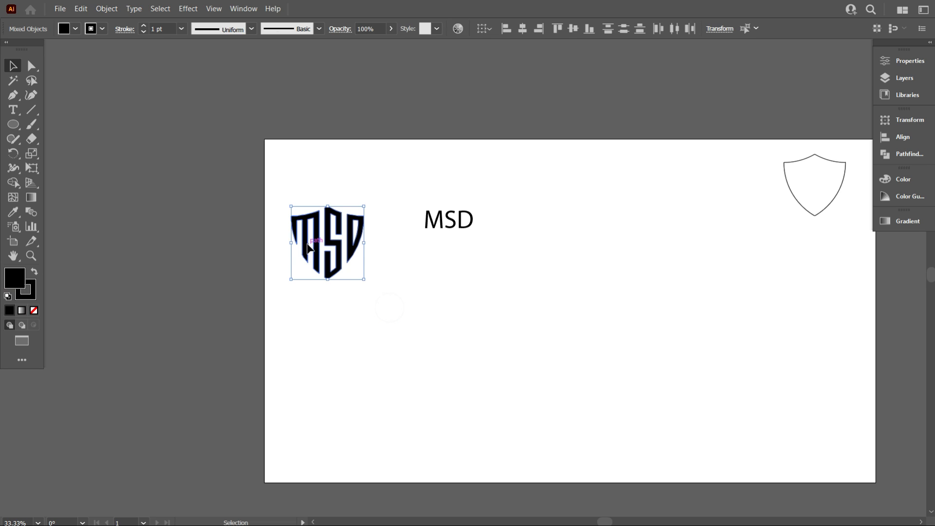
right_click(338, 243)
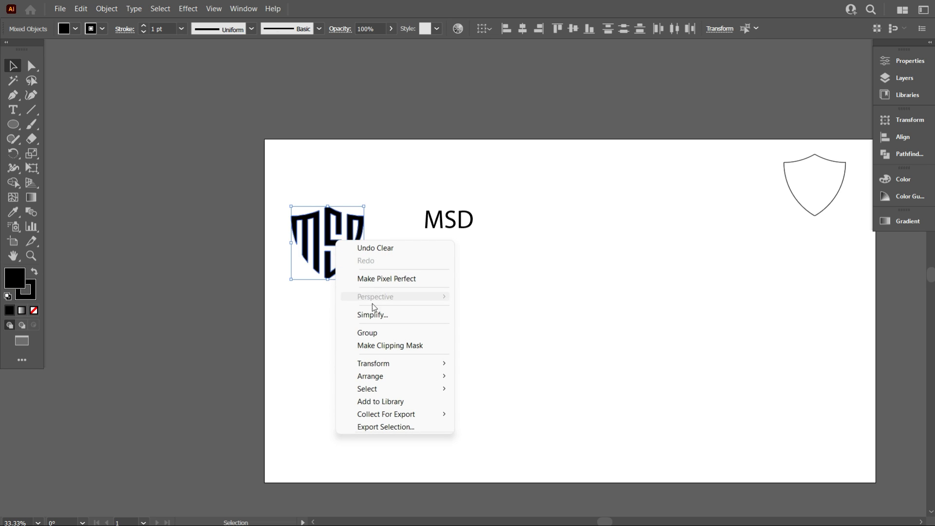
click(381, 331)
drag(349, 254, 458, 351)
scroll(461, 380, up, 2)
scroll(475, 380, up, 1)
scroll(467, 381, down, 1)
click(440, 383)
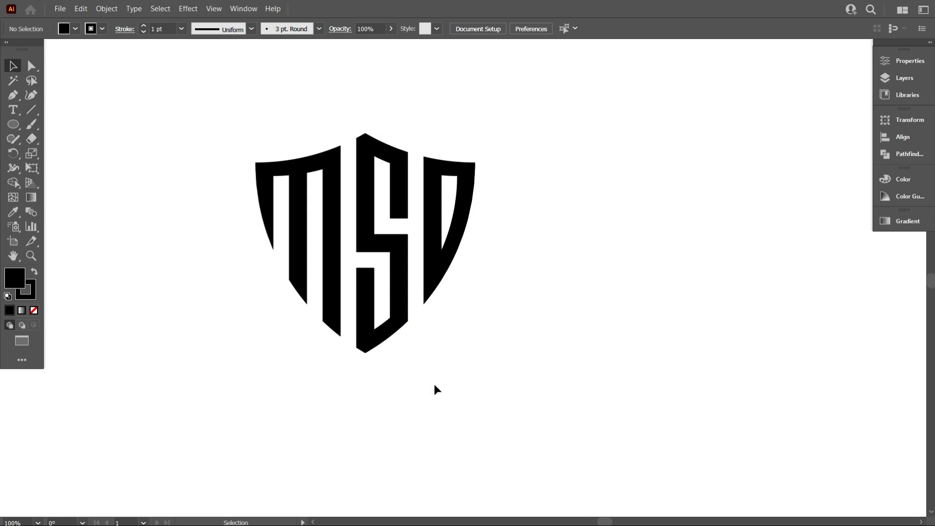
Remove the stroke from the grouped MSD shield lettering
scroll(435, 384, up, 1)
drag(493, 379, 319, 269)
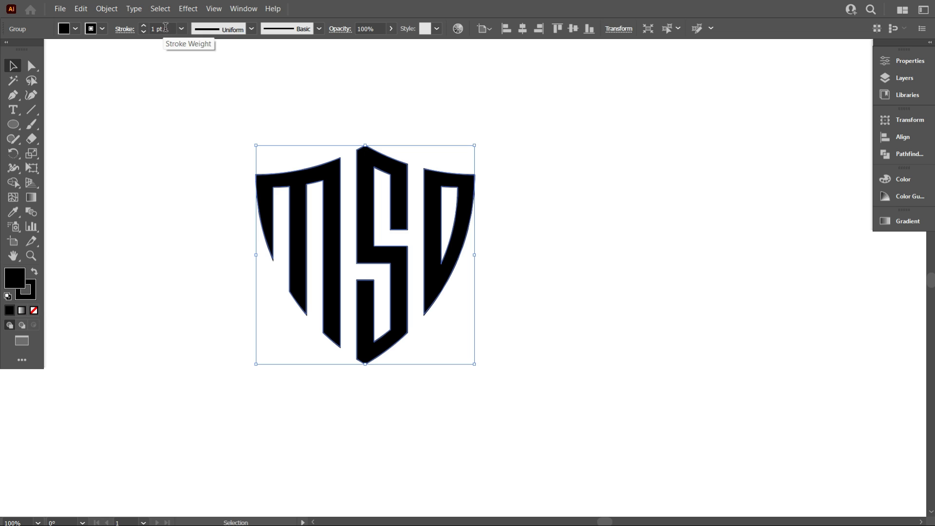
click(102, 28)
click(8, 50)
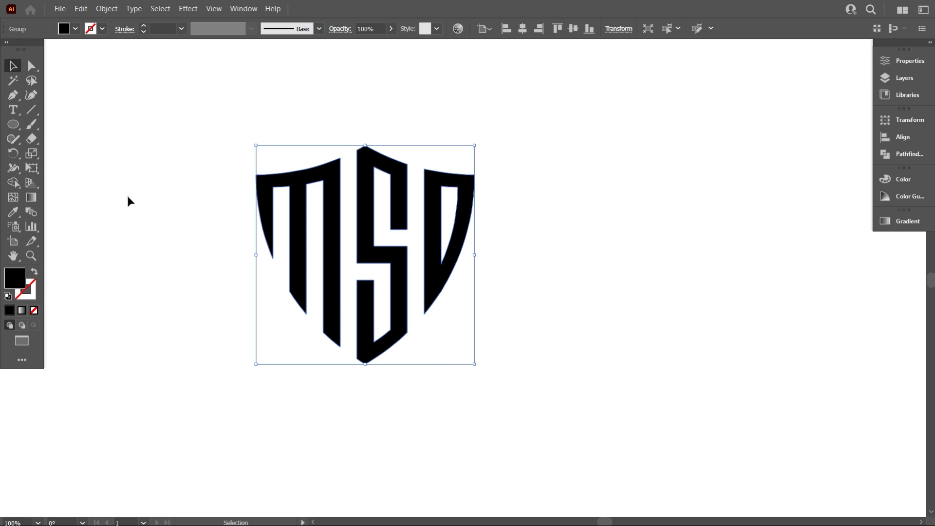
click(127, 194)
Apply a black stroke to the grouped MSD shield lettering
scroll(360, 321, down, 1)
scroll(361, 351, up, 1)
scroll(362, 353, up, 1)
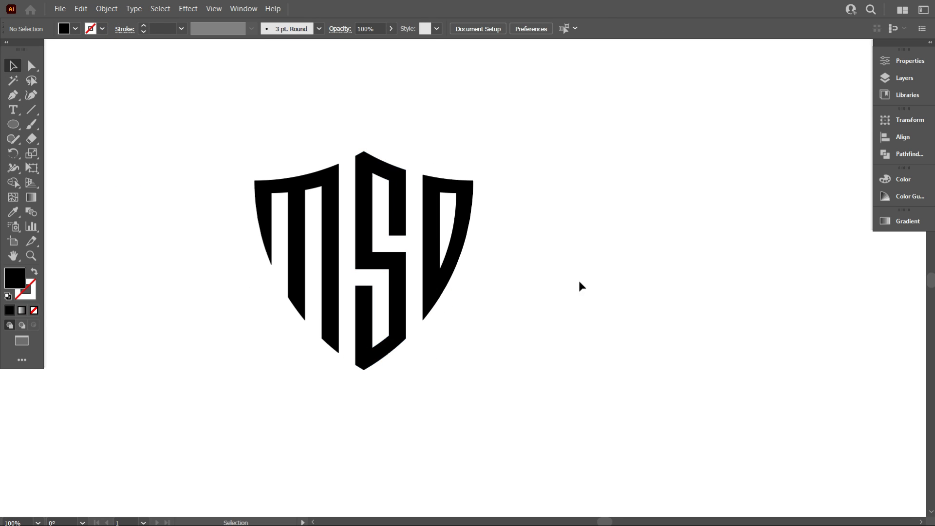
scroll(448, 348, up, 2)
scroll(521, 364, down, 1)
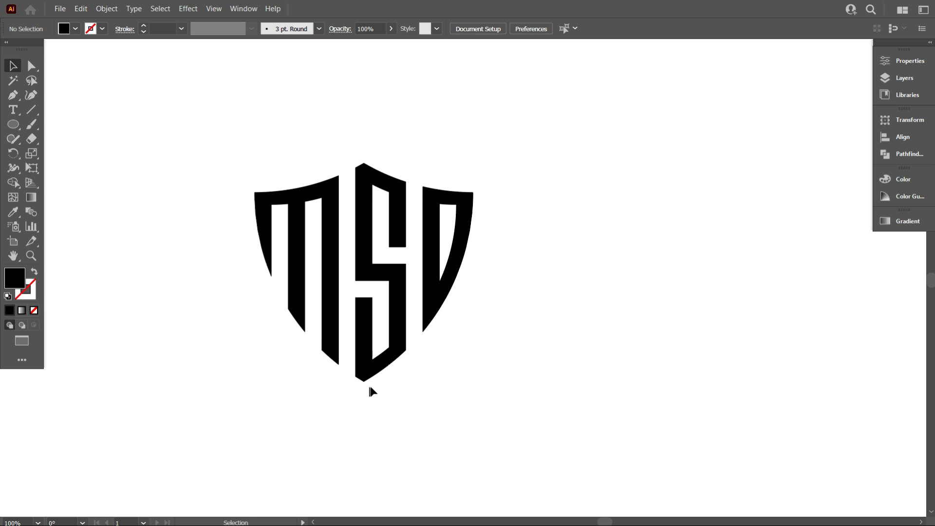
key(space)
drag(370, 388, 460, 397)
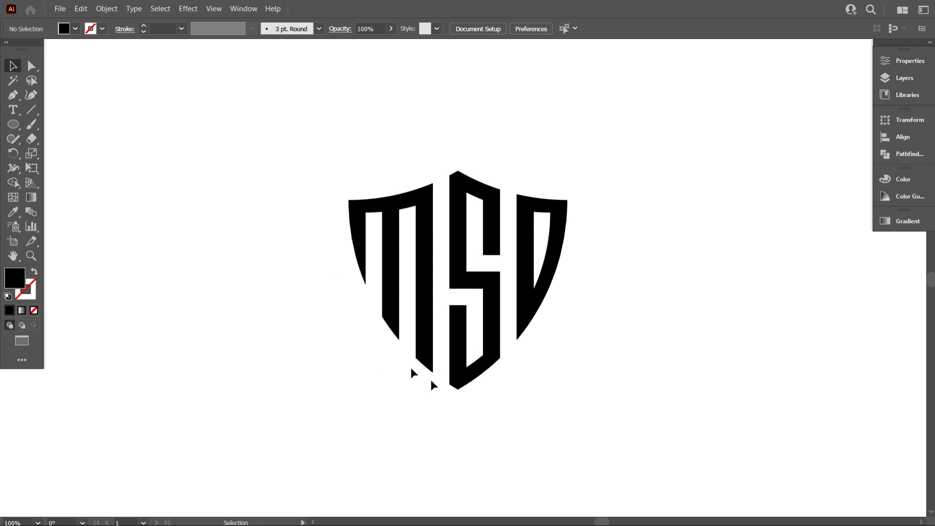
drag(223, 175, 557, 370)
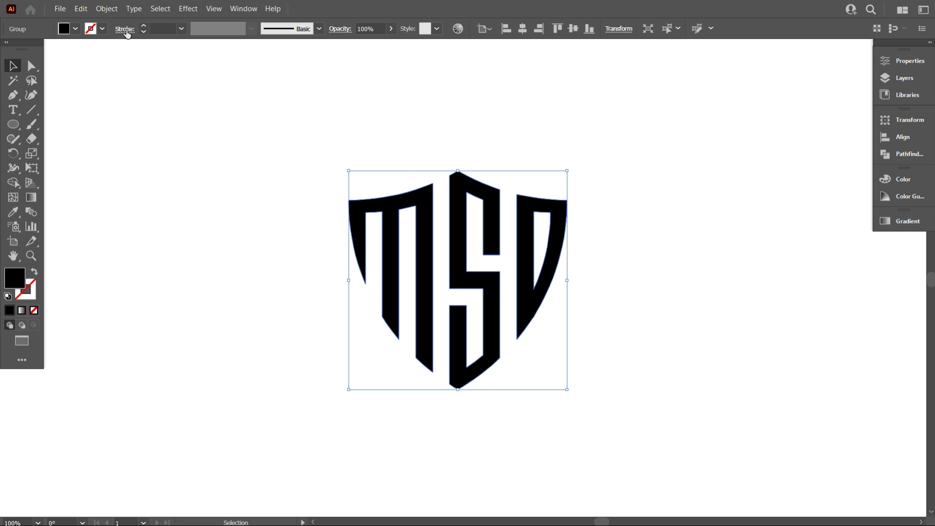
click(101, 29)
click(33, 50)
click(130, 152)
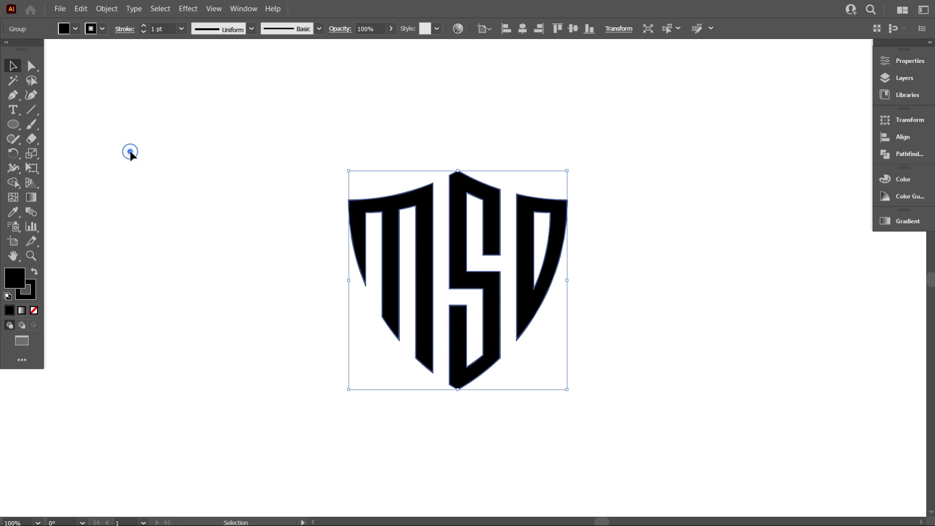
Thicken the MSD shield lettering by raising its stroke weight to 6 pt
click(171, 28)
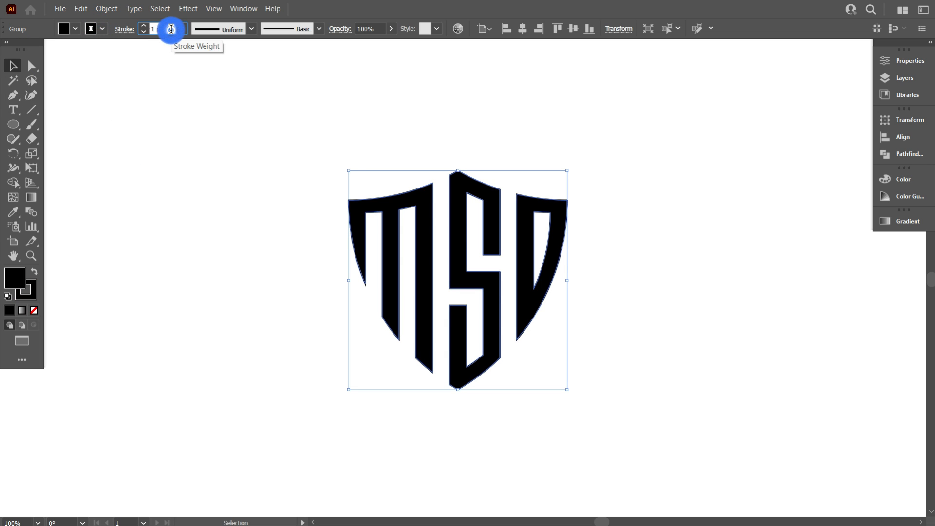
key(Up)
key(Up)
key(Up)
key(Up)
key(Up)
key(Up)
key(Up)
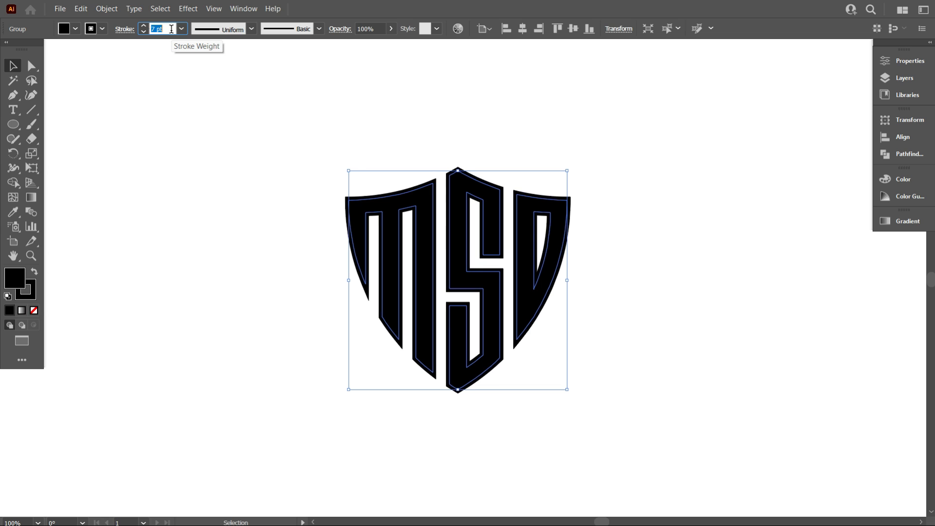
click(173, 81)
drag(298, 144, 388, 221)
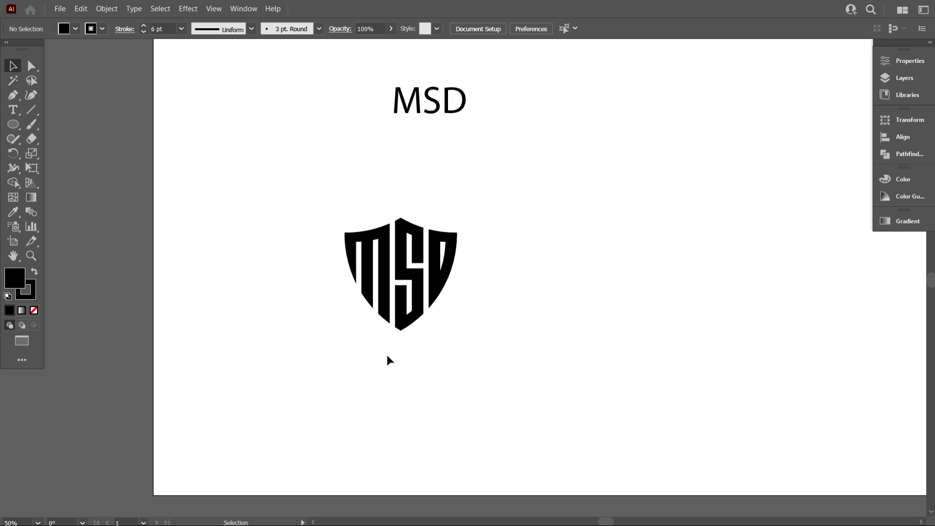
Examine the thickened MSD lettering at several zoom levels to judge its weight and letter gaps
scroll(389, 356, down, 2)
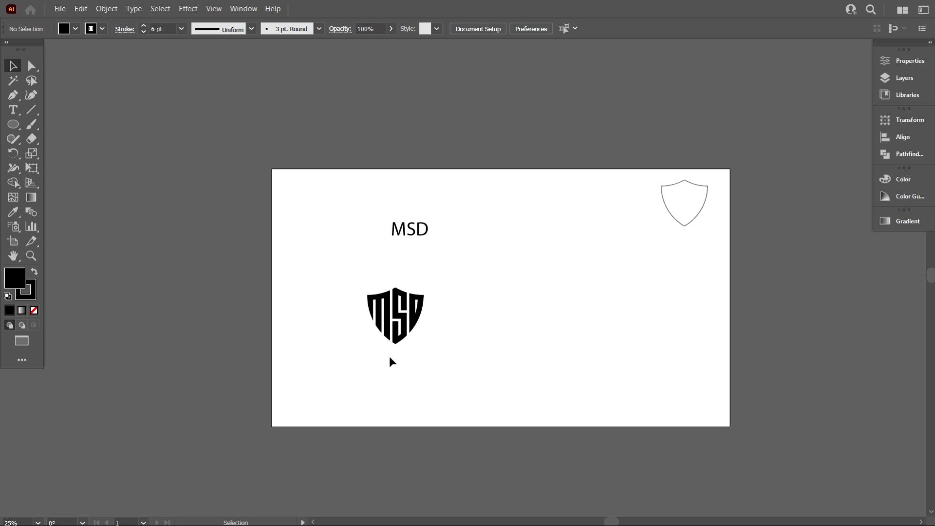
scroll(393, 353, up, 3)
scroll(418, 339, up, 3)
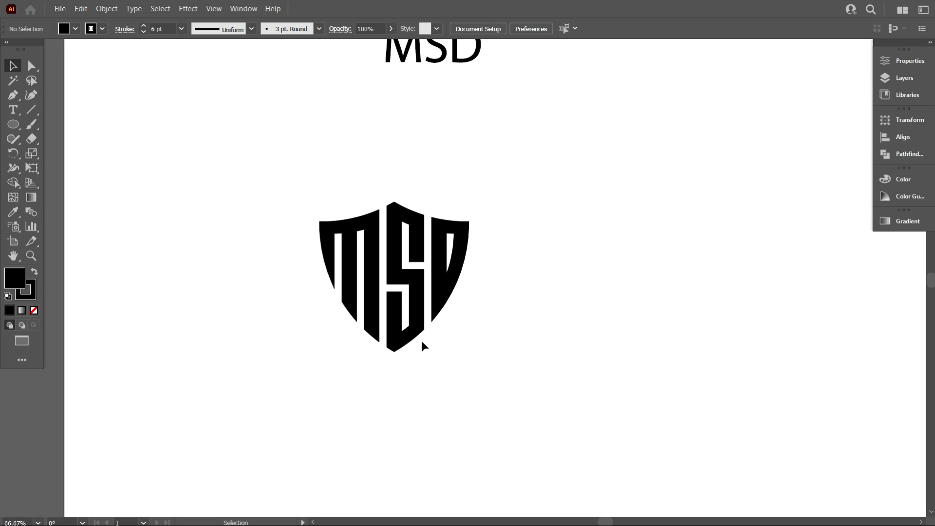
scroll(471, 354, down, 2)
scroll(470, 355, up, 1)
scroll(453, 336, up, 2)
scroll(468, 309, down, 2)
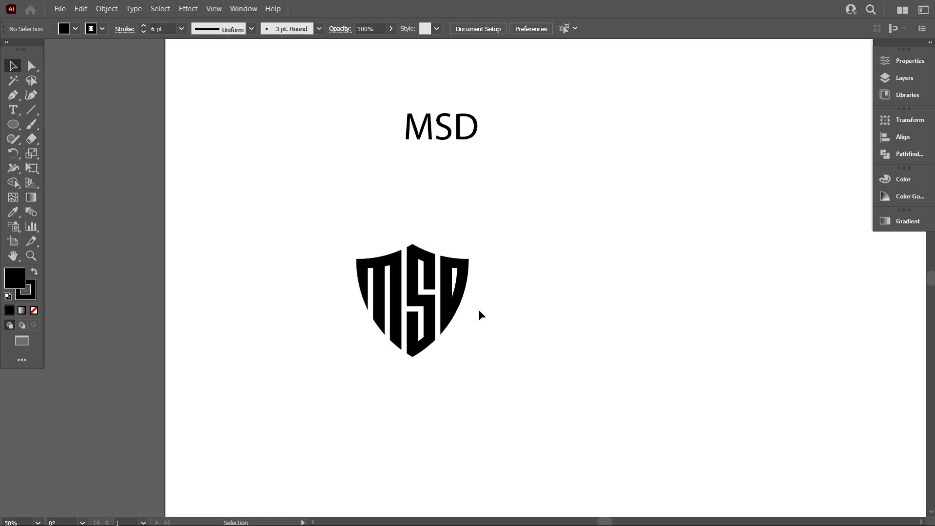
scroll(447, 297, up, 1)
Expand the fill and stroke of the MSD lettering group into plain shapes
drag(383, 254, 485, 321)
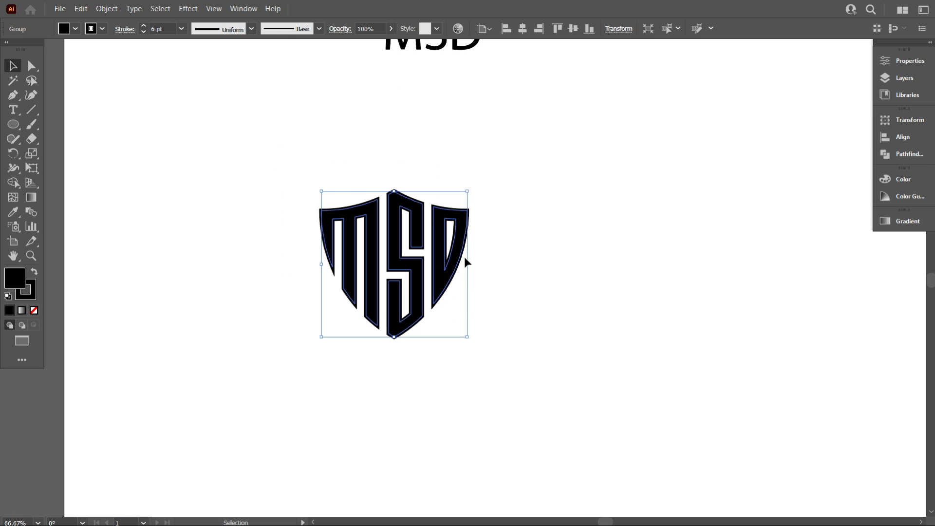
click(107, 9)
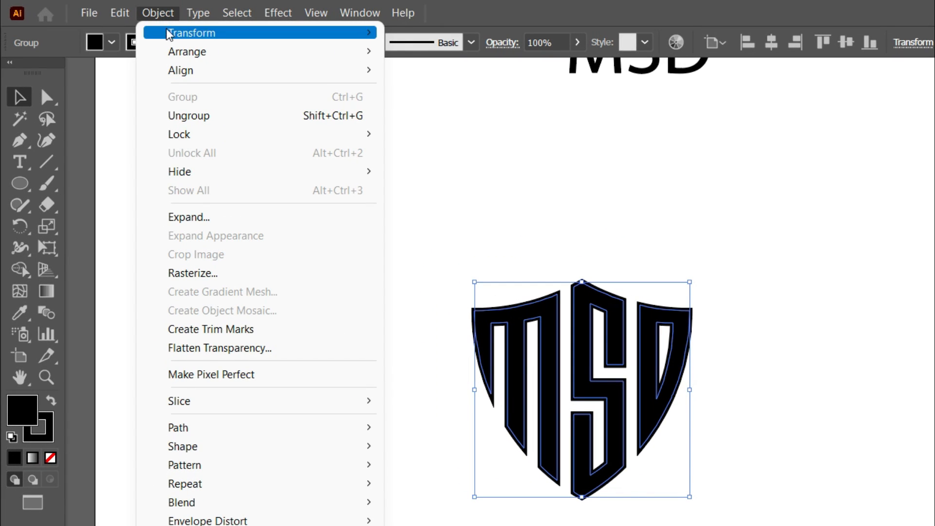
click(193, 221)
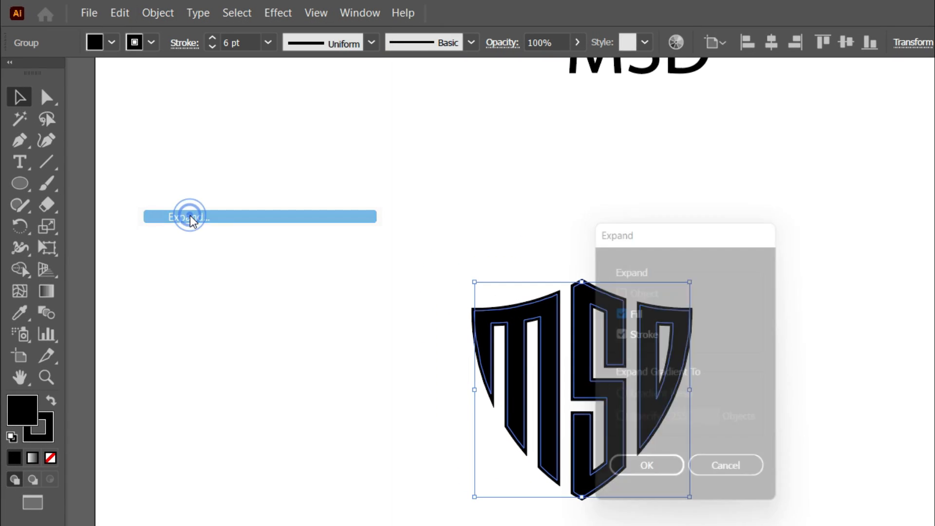
click(662, 481)
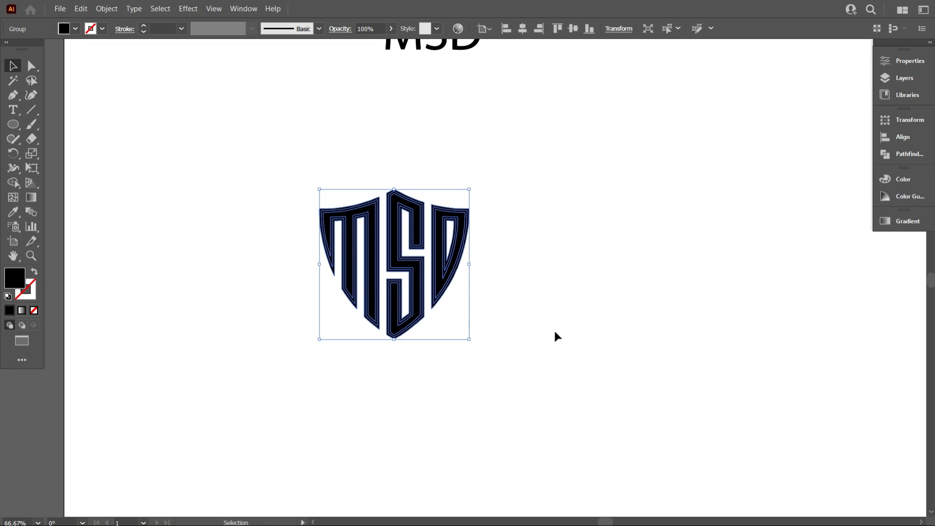
Unite the expanded fill and stroke shapes of the MSD lettering with Pathfinder and close the Pathfinder options
click(901, 153)
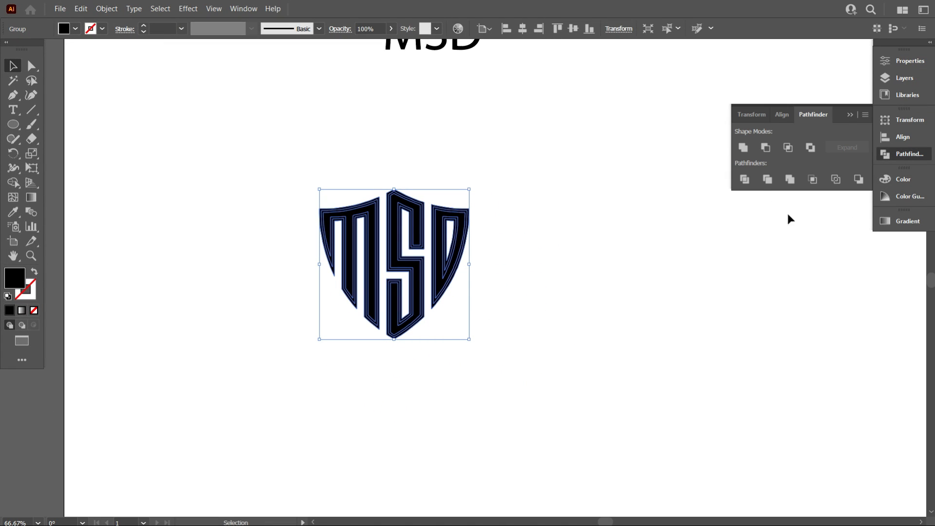
click(745, 148)
click(579, 319)
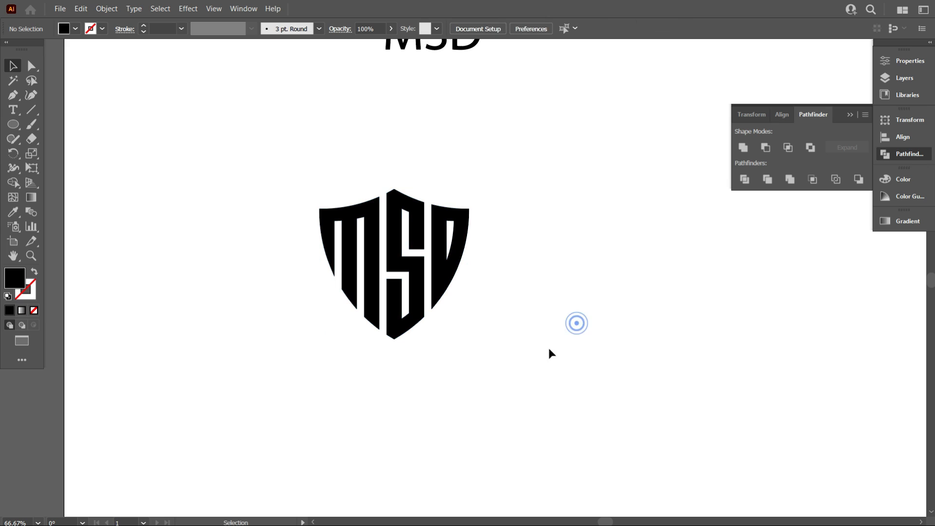
scroll(437, 306, up, 1)
scroll(435, 309, down, 1)
scroll(434, 313, up, 1)
scroll(452, 340, down, 1)
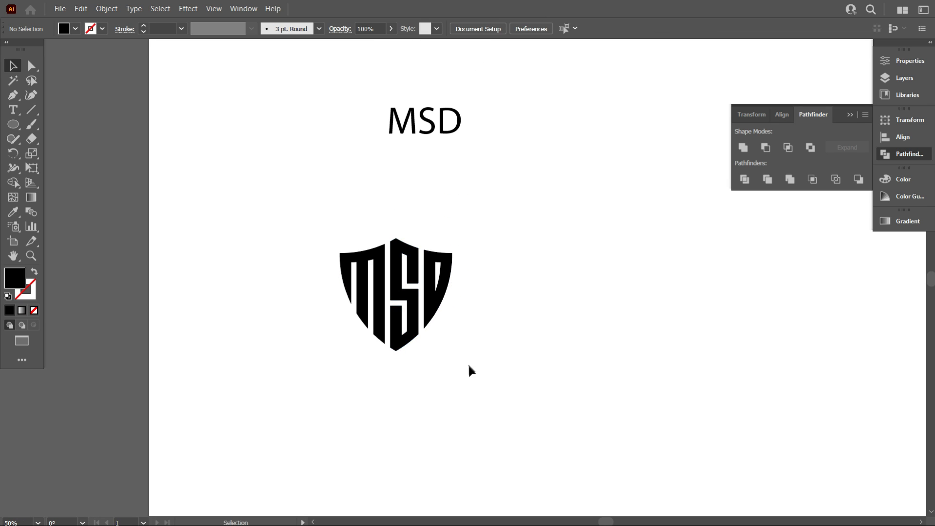
click(855, 115)
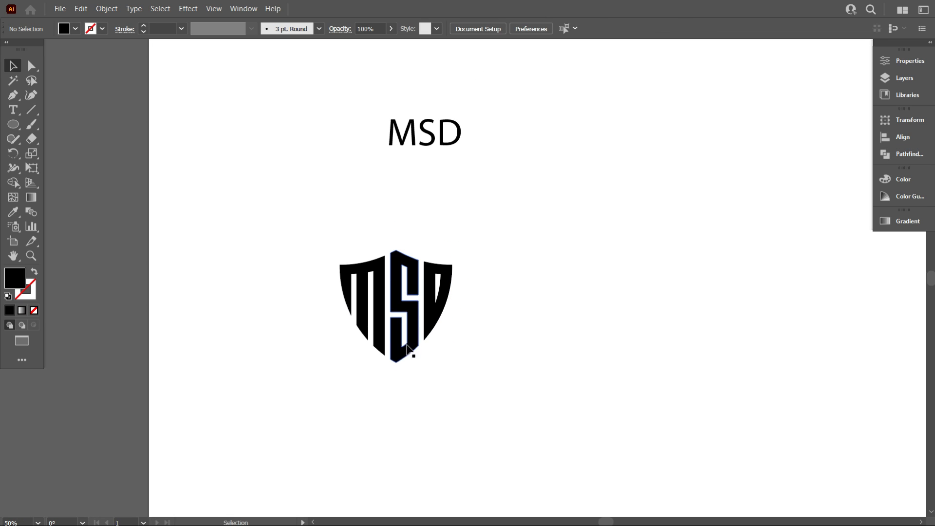
Move the finished MSD shield logo to the artboard's upper-right area, beside the empty shield outline
scroll(422, 349, down, 1)
scroll(424, 353, down, 2)
drag(459, 372, 342, 365)
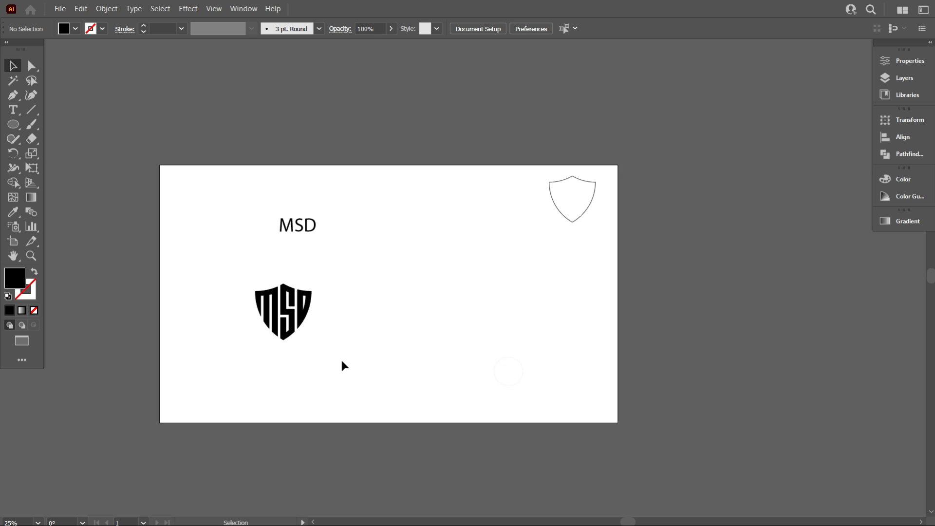
scroll(343, 363, up, 1)
drag(283, 313, 580, 165)
click(548, 253)
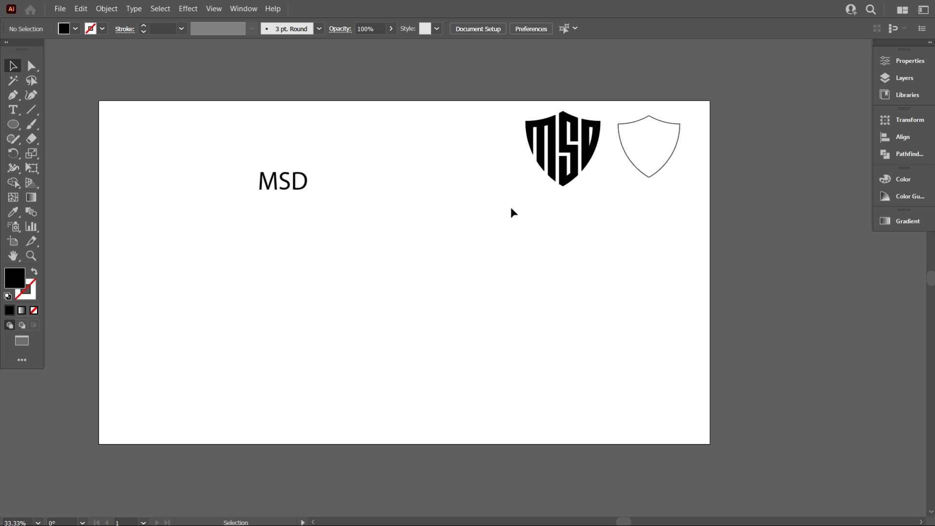
scroll(510, 221, down, 1)
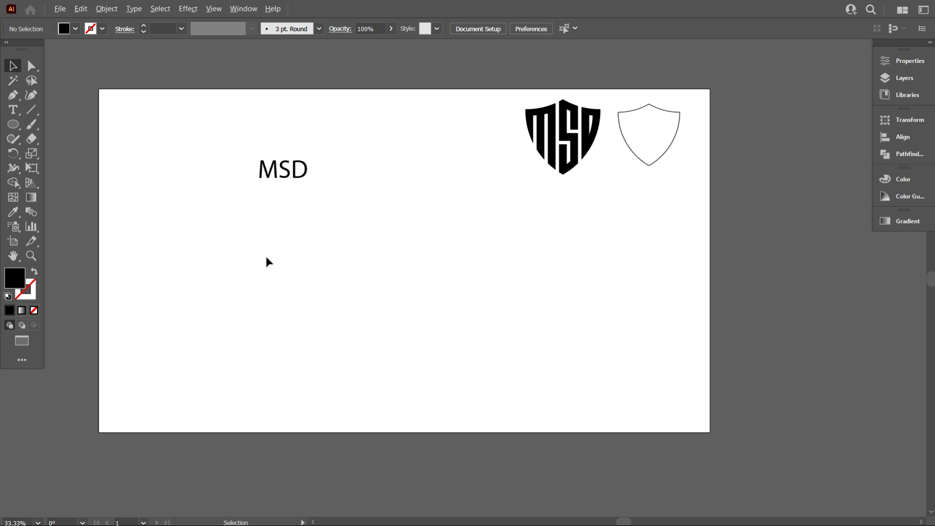
Draw a long vertical line below the MSD text and give it a black stroke
scroll(266, 257, up, 1)
scroll(302, 281, up, 2)
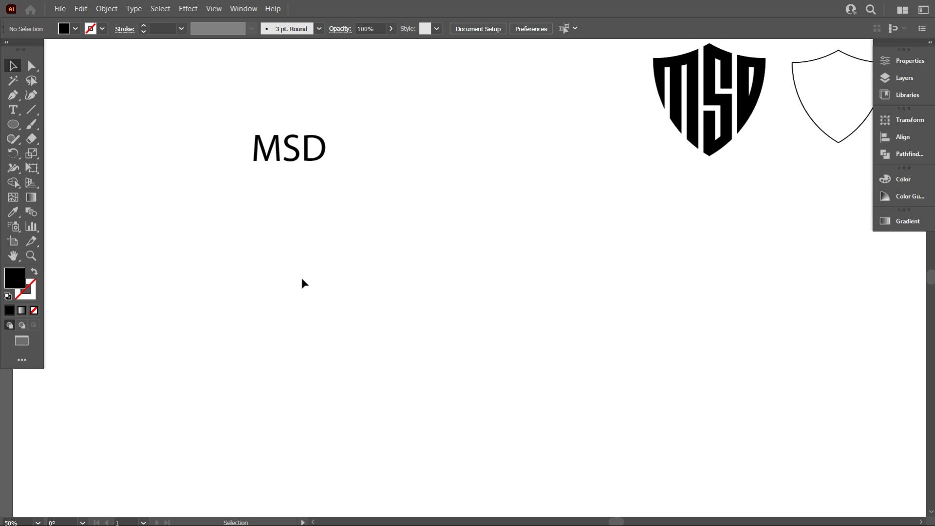
scroll(306, 282, up, 1)
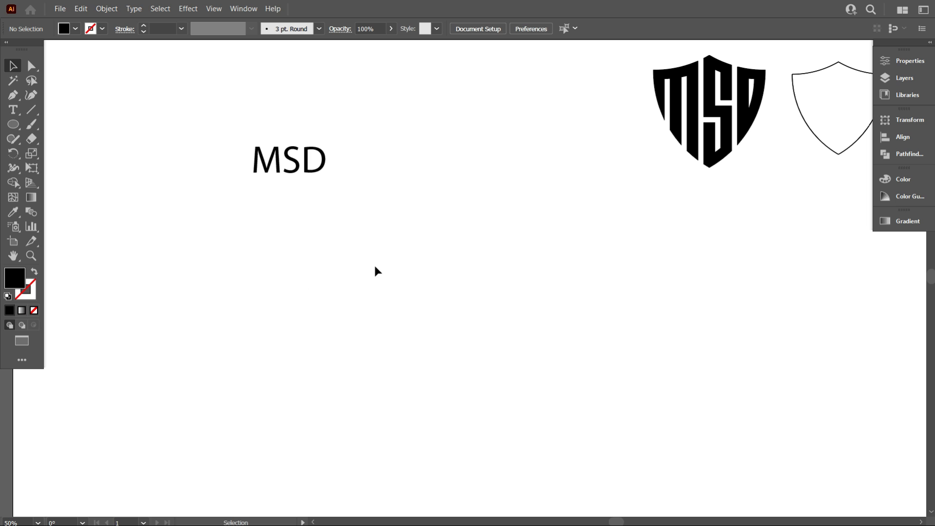
scroll(376, 264, up, 1)
scroll(380, 263, down, 1)
click(35, 111)
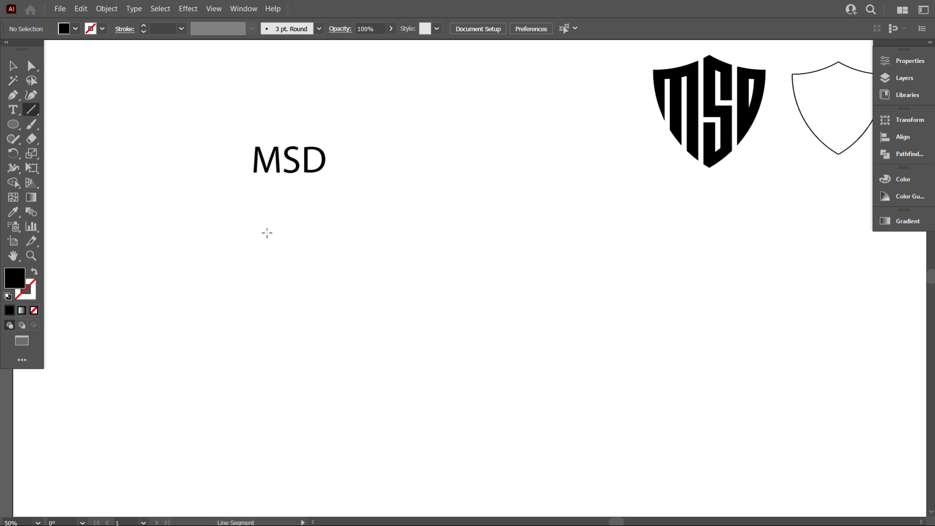
scroll(267, 232, down, 2)
drag(217, 214, 217, 250)
drag(225, 299, 225, 439)
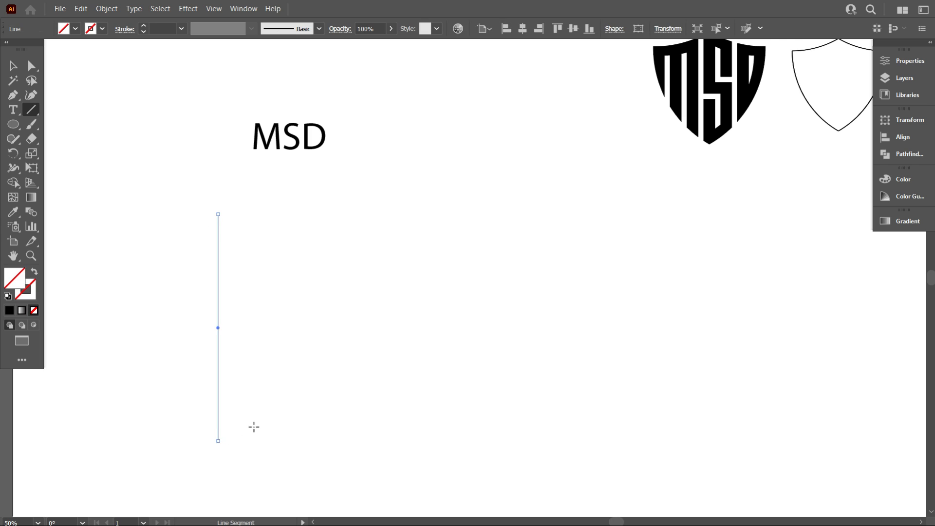
click(102, 28)
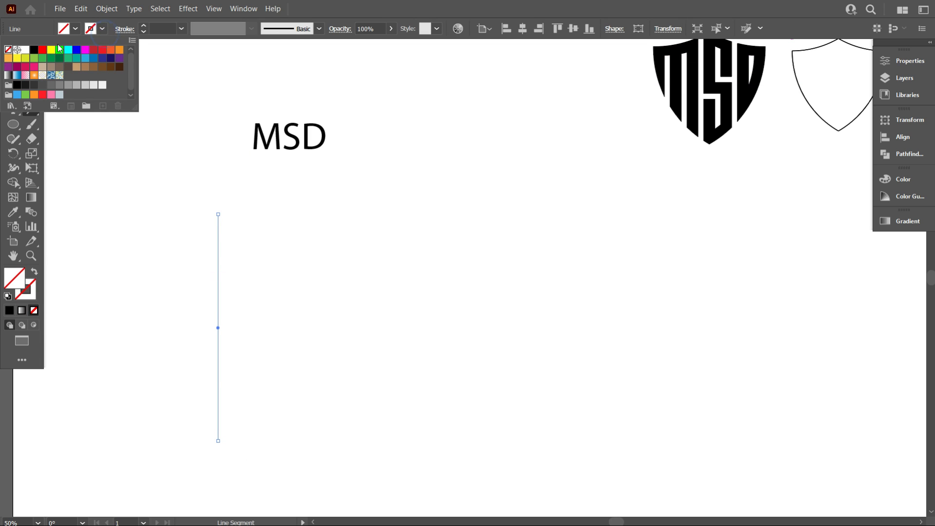
click(33, 52)
click(118, 173)
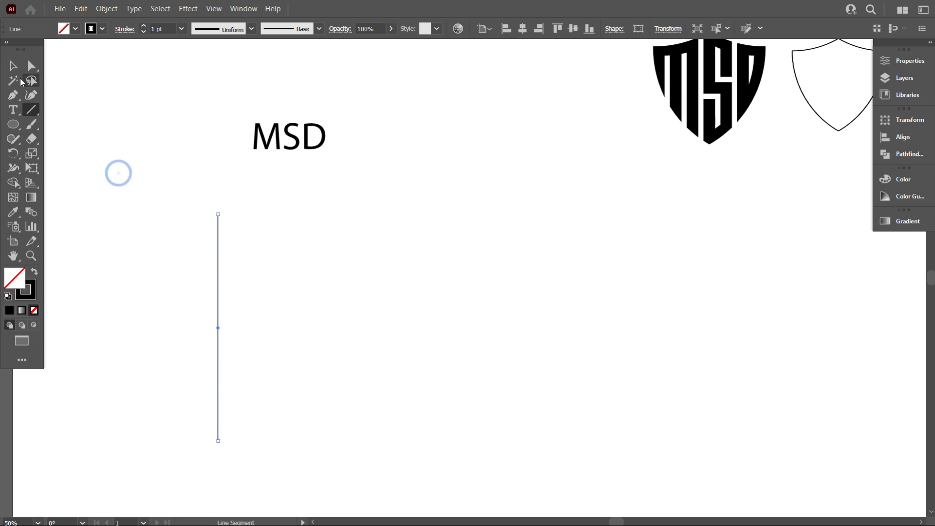
Duplicate the vertical line a short distance to its right and repeat the duplication until there are 14 evenly spaced lines
key(v)
click(157, 245)
drag(157, 249, 232, 288)
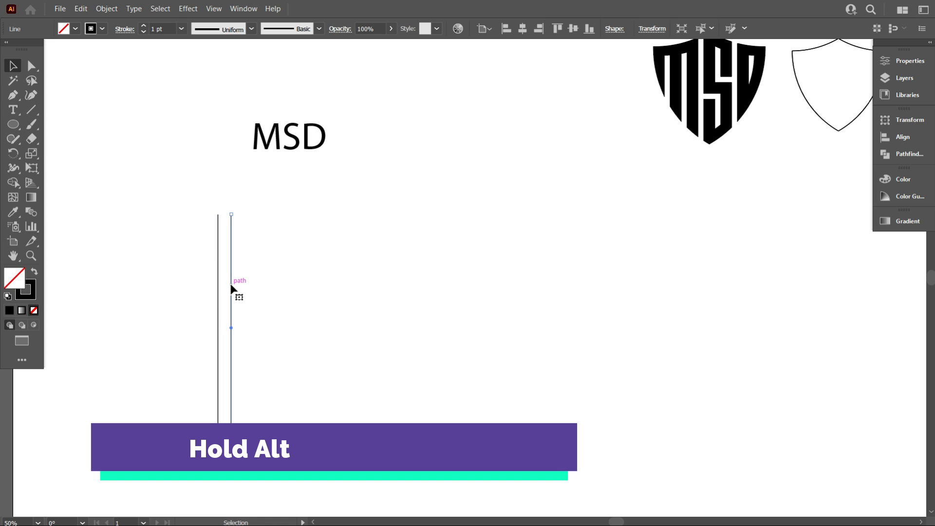
key(ctrl+d)
key(ctrl+d)
key(ctrl+d)
key(ctrl+d)
key(ctrl+d)
key(ctrl+d)
key(ctrl+d)
key(ctrl+d)
key(ctrl+d)
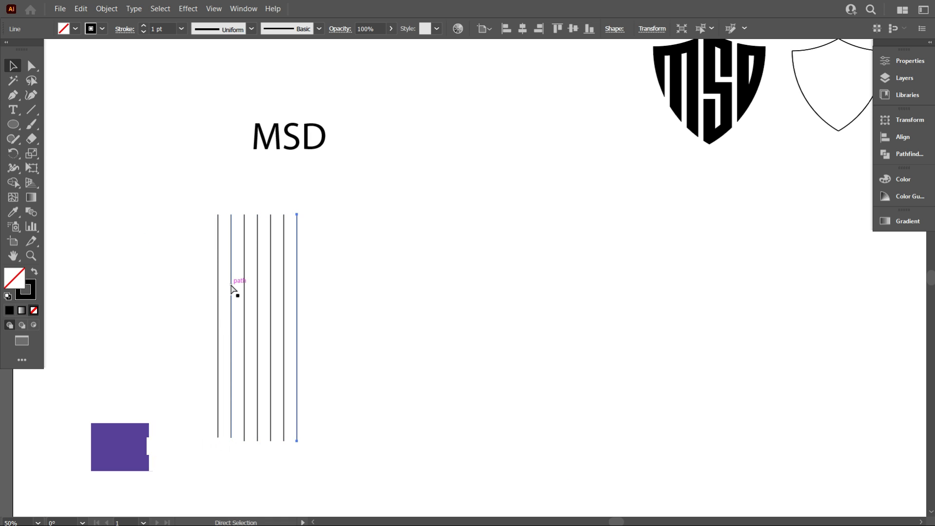
key(ctrl+d)
key(ctrl+d)
key(ctrl+d)
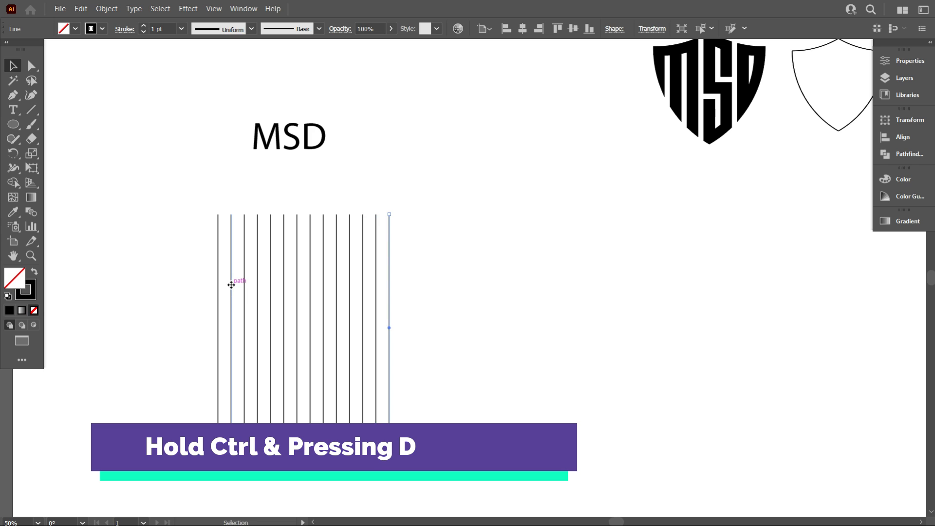
scroll(195, 287, down, 1)
click(177, 258)
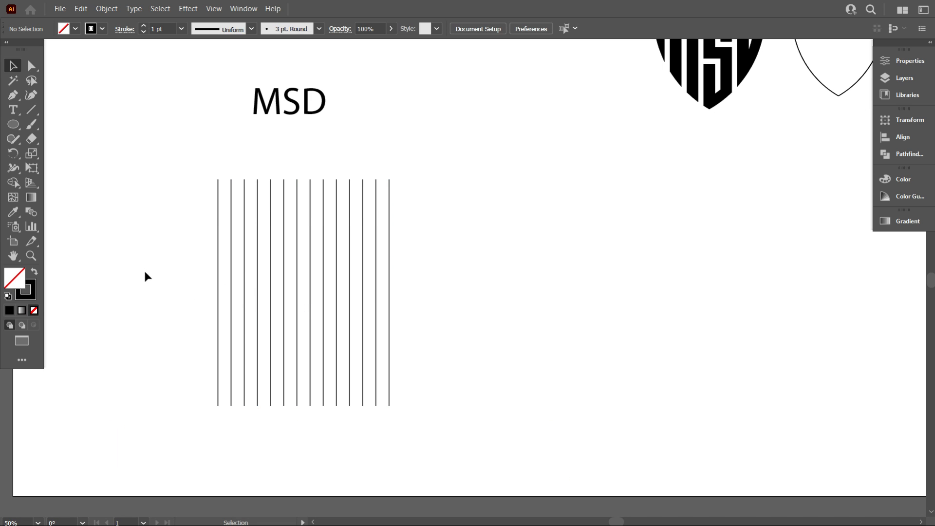
Move all the vertical lines slightly to the right and group them
drag(130, 234, 486, 311)
scroll(146, 319, up, 1)
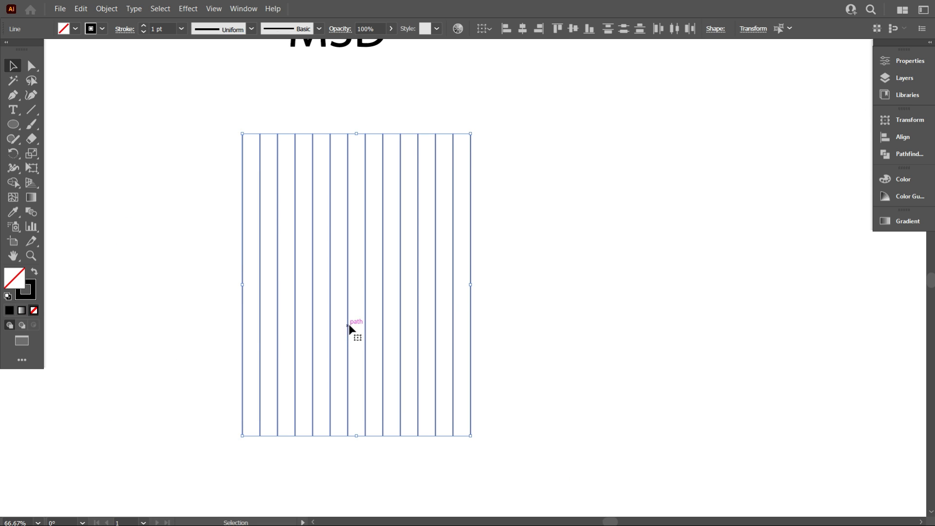
drag(352, 333, 430, 321)
right_click(534, 193)
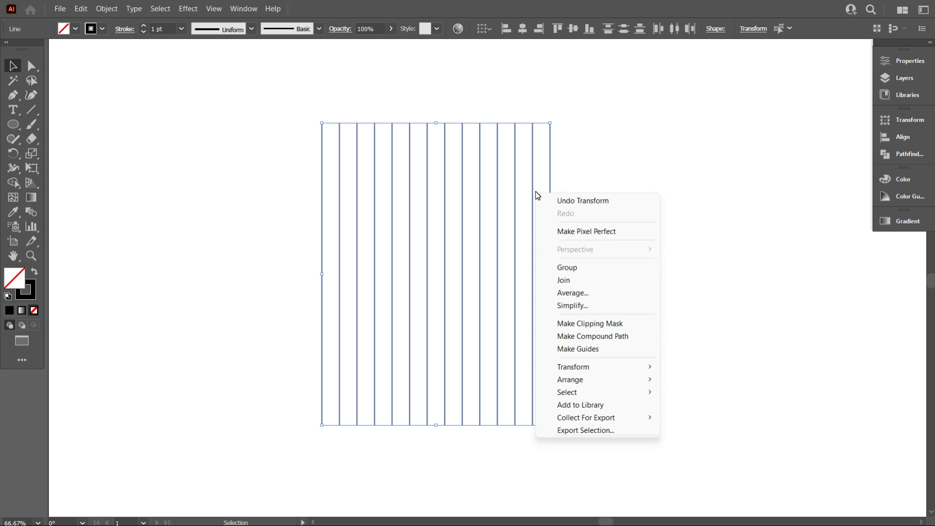
click(571, 268)
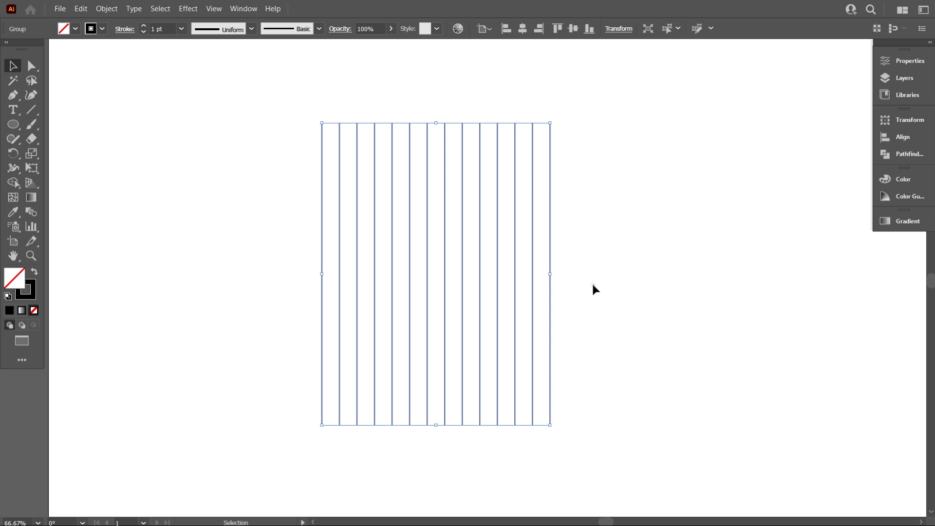
click(593, 286)
Draw an unfilled hexagon to the right of the line group and rotate it so that a corner points straight up
scroll(476, 294, up, 1)
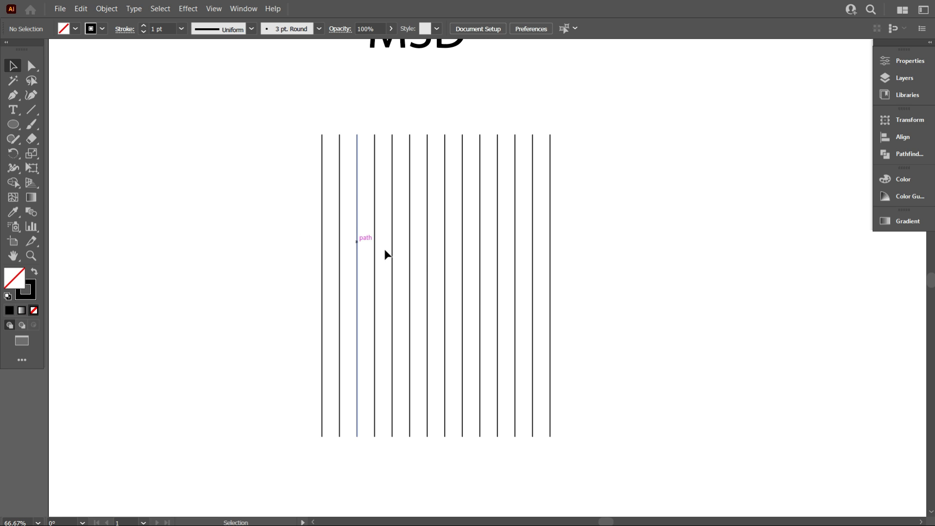
scroll(394, 252, down, 1)
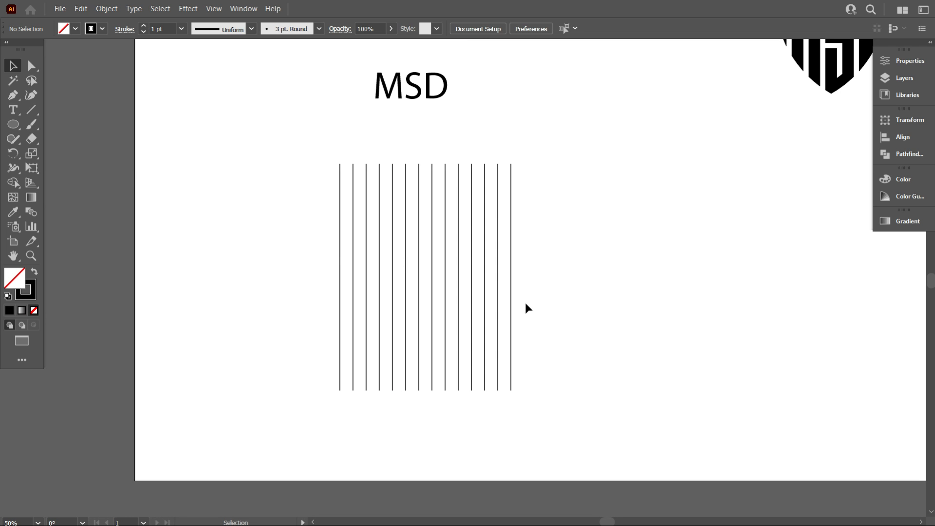
drag(21, 126, 50, 166)
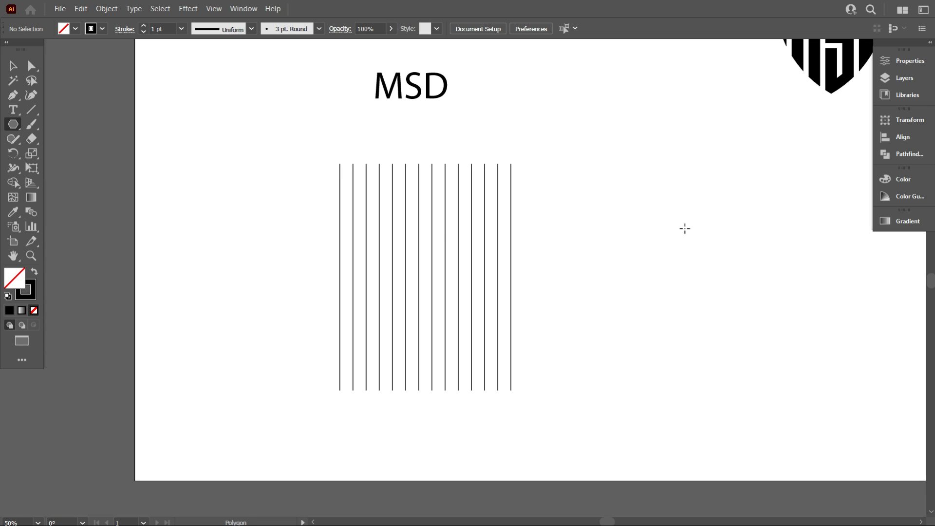
mouse_move(684, 229)
mouse_down()
mouse_move(720, 272)
mouse_move(716, 281)
mouse_up()
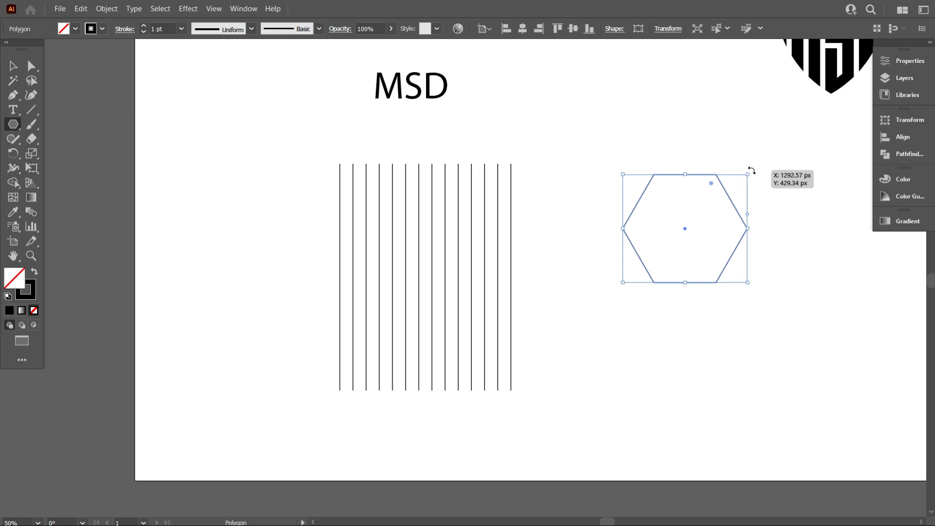
drag(751, 170, 766, 271)
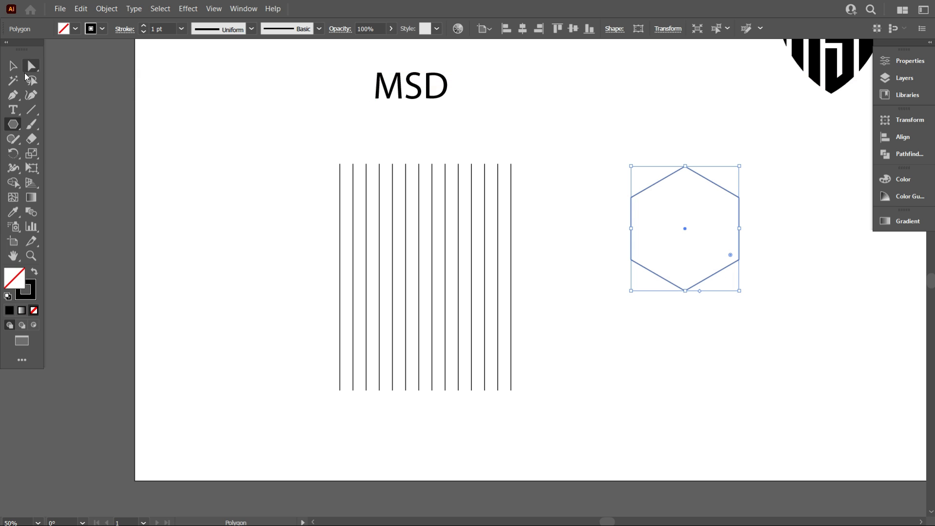
click(13, 65)
click(77, 106)
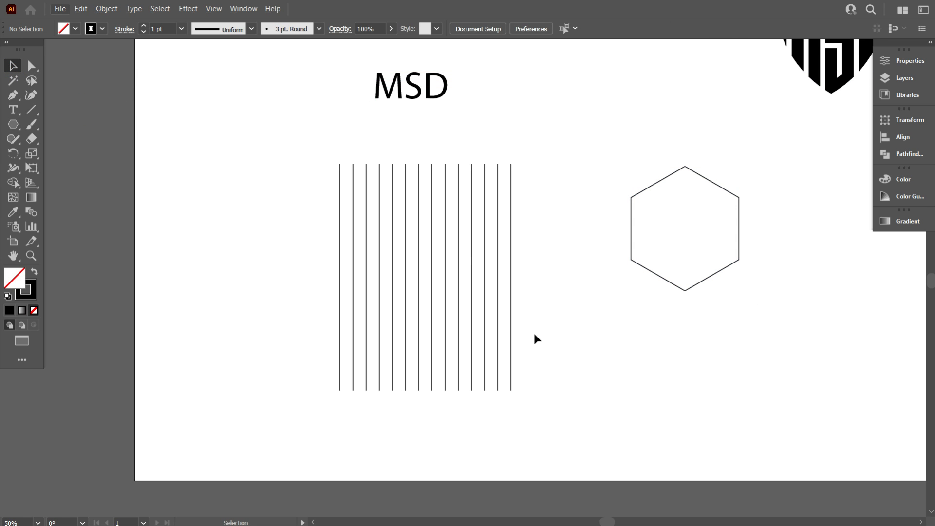
Scale the vertical line group down proportionally from its lower-right corner to about 80% of its size
scroll(545, 332, up, 1)
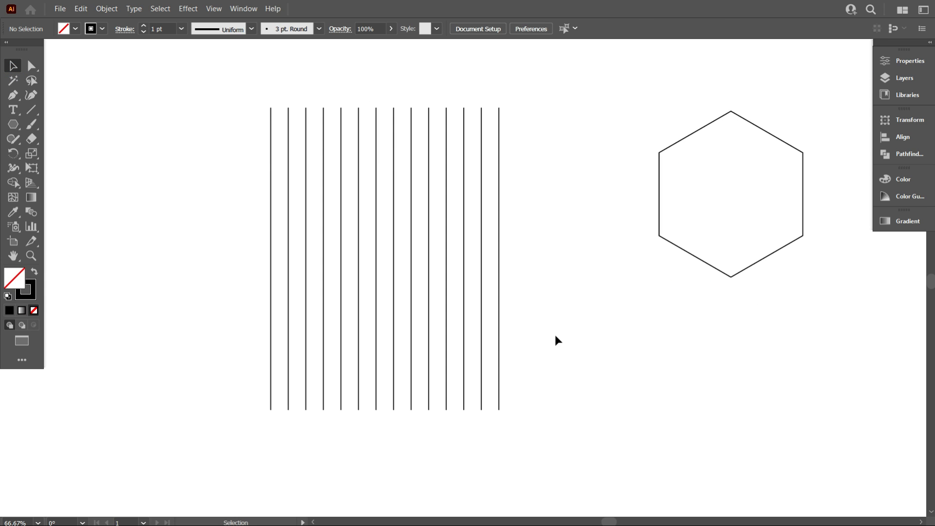
drag(562, 347, 289, 234)
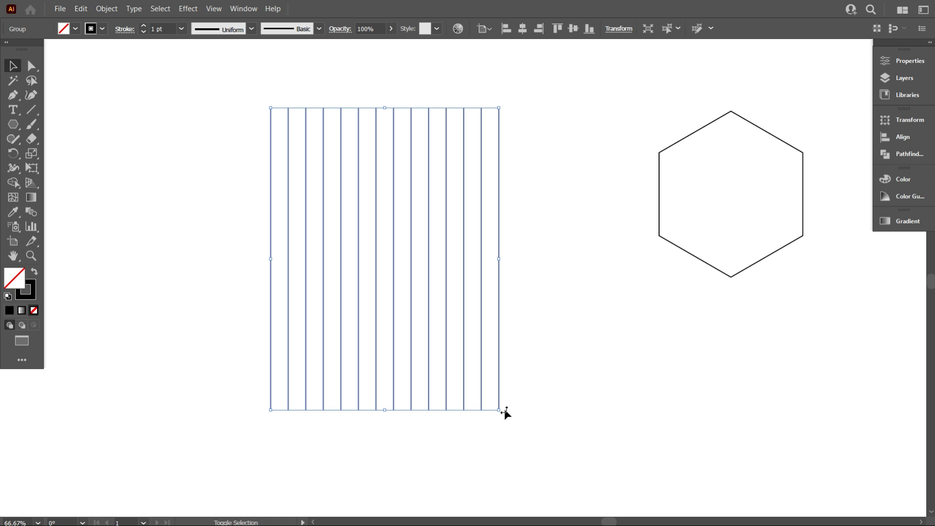
drag(499, 411, 452, 347)
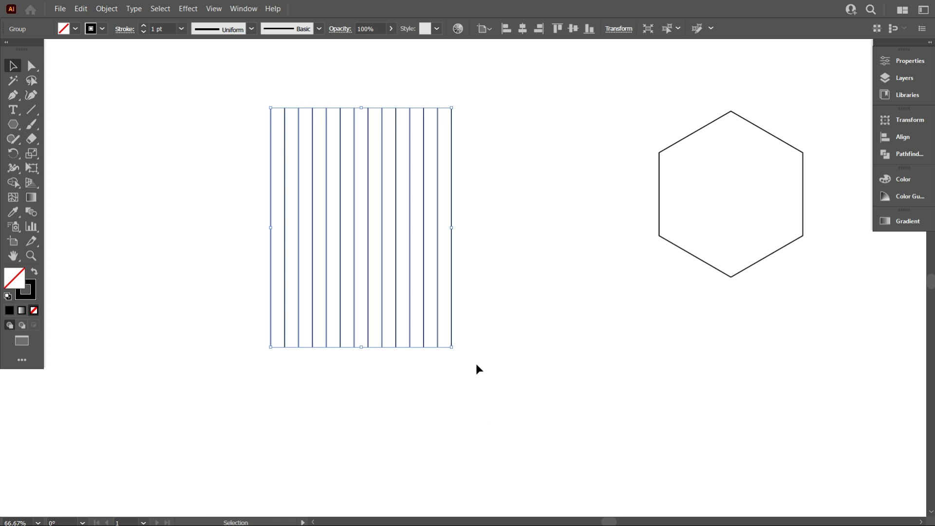
click(476, 364)
scroll(480, 345, up, 2)
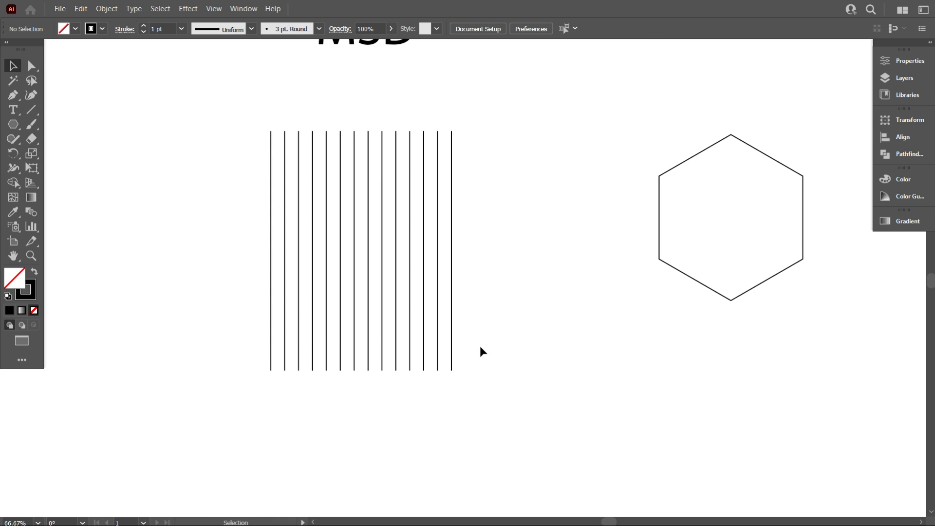
Paste a copy of the vertical line group in place and rotate the copy about 30° clockwise
drag(534, 360, 307, 270)
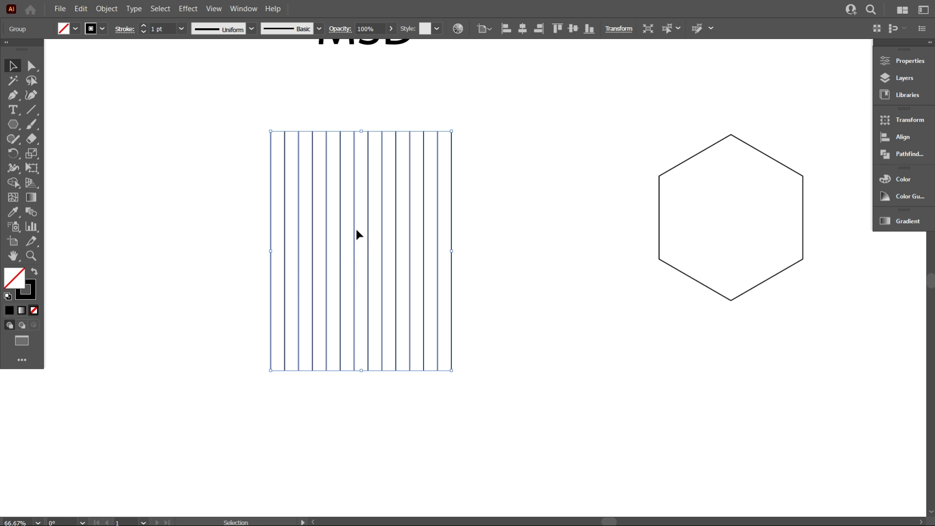
click(80, 8)
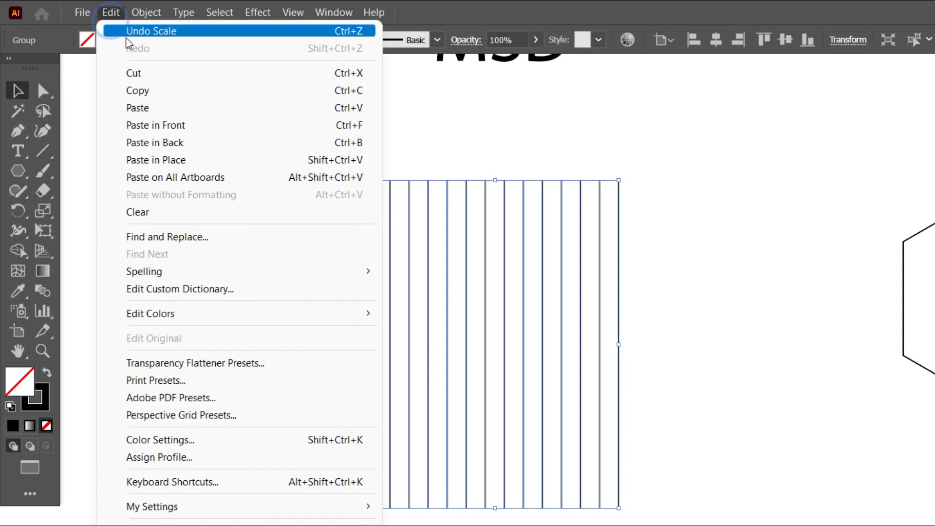
click(140, 90)
click(110, 13)
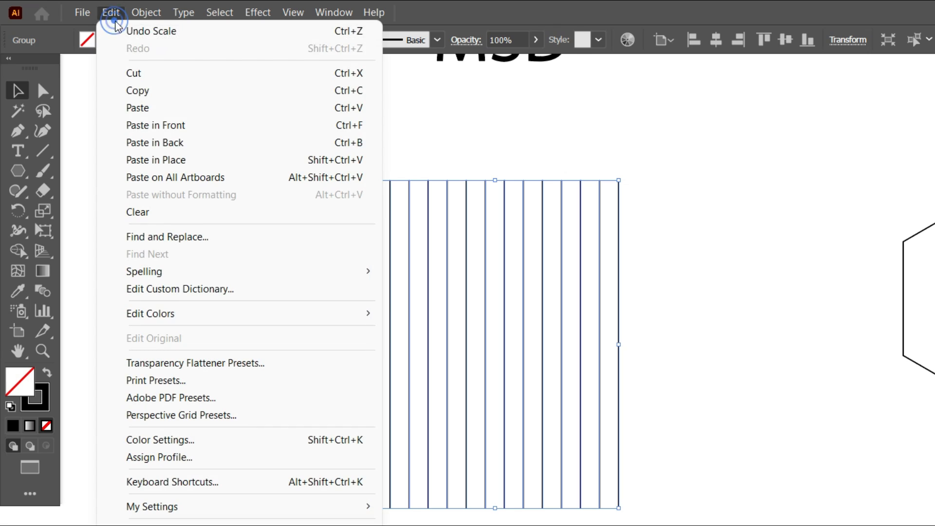
click(172, 161)
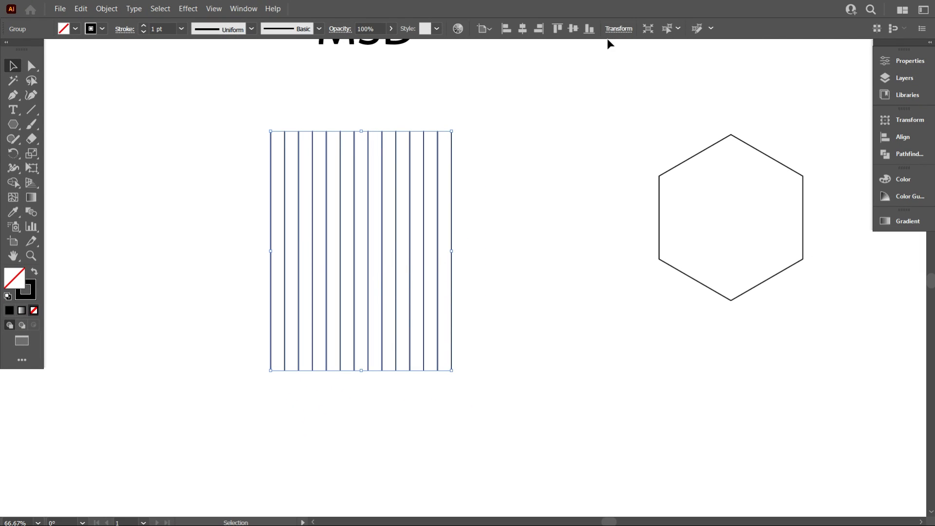
click(618, 29)
click(551, 80)
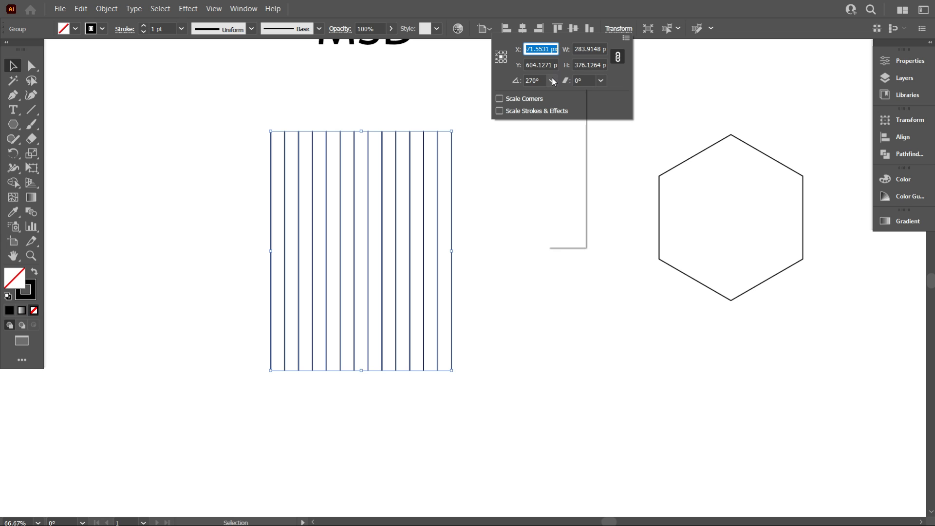
click(566, 120)
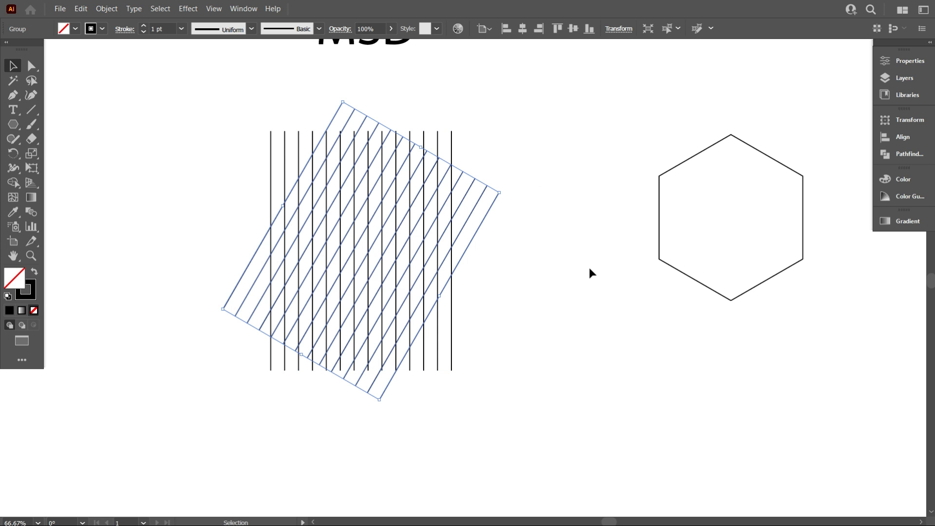
Reflect a copy of the slanted line group across the vertical axis to form a crossing set of lines
right_click(484, 154)
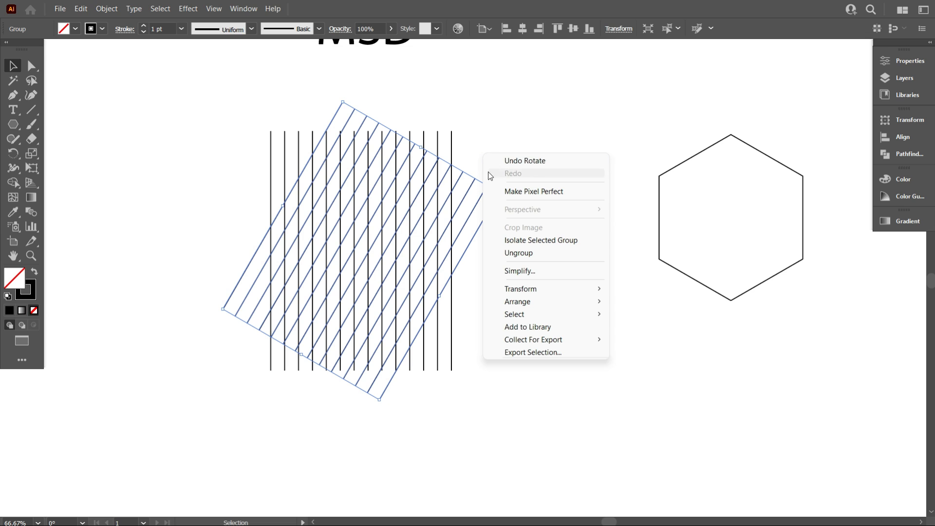
mouse_move(523, 289)
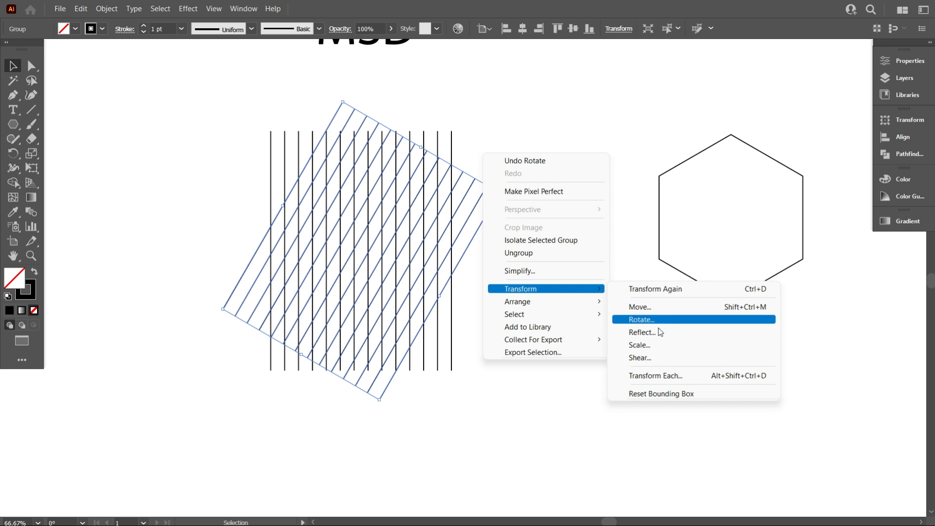
click(659, 334)
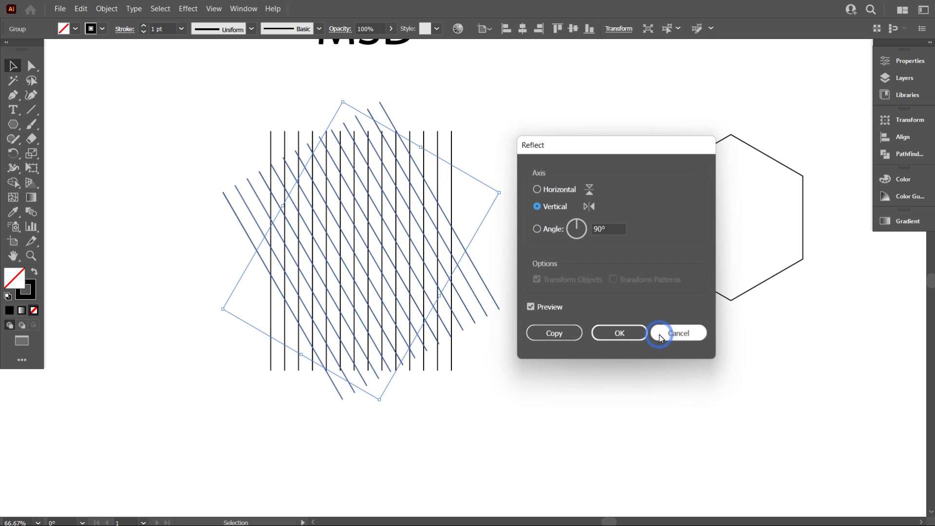
click(554, 332)
click(568, 327)
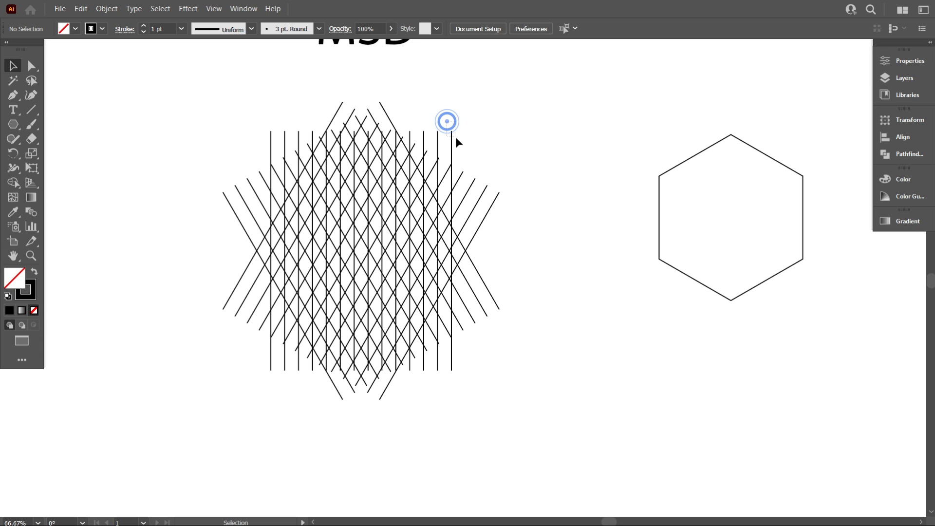
Copy the upright line group within the crossed grid and paste the copy in place
drag(456, 138, 456, 138)
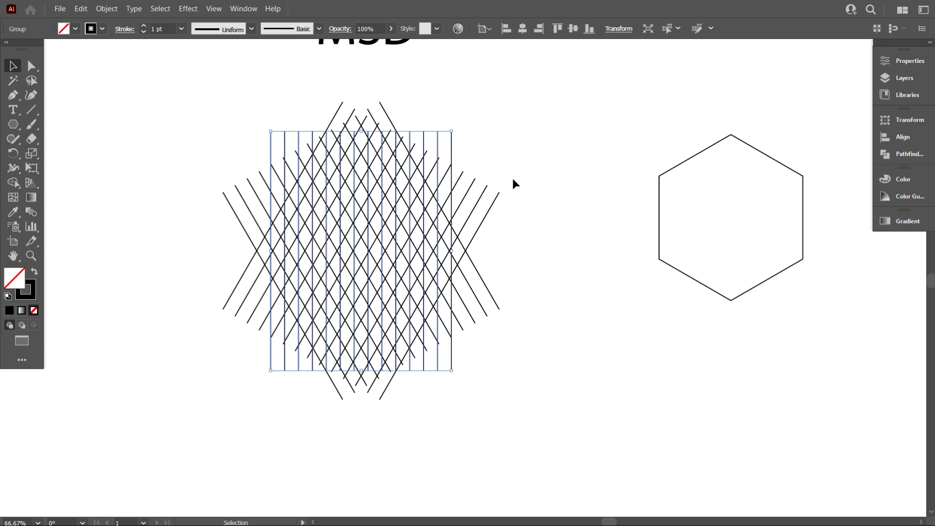
click(82, 13)
click(100, 62)
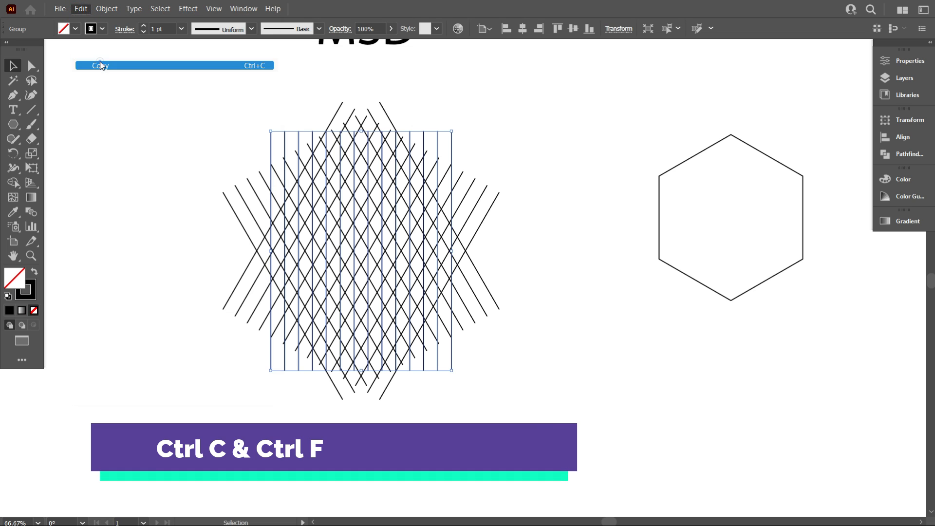
click(82, 10)
click(141, 115)
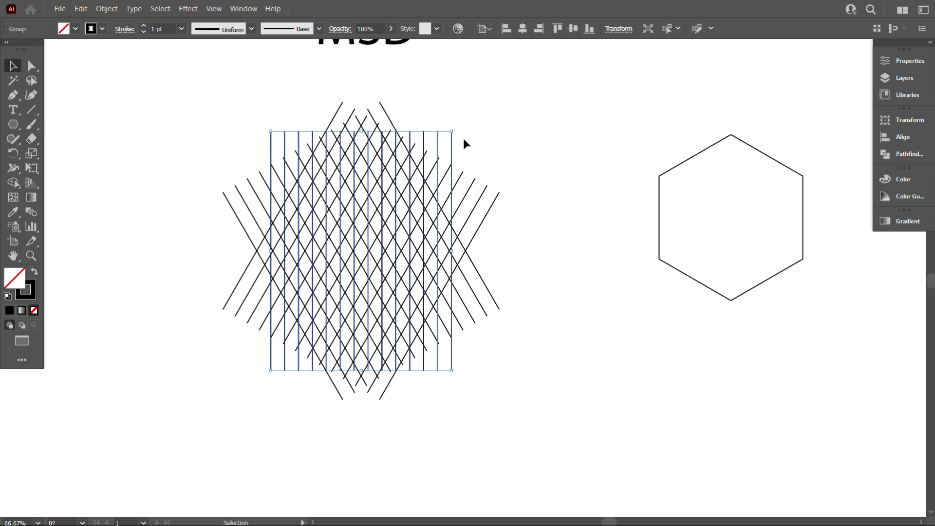
Rotate the pasted upright line group about 90° to lay a set of horizontal lines across the crossed grid
drag(454, 127, 544, 321)
click(612, 358)
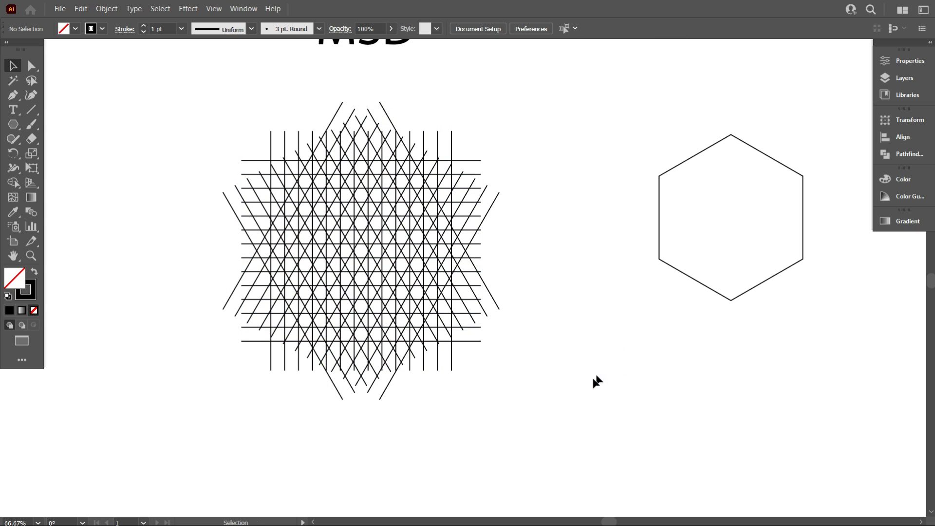
scroll(580, 380, up, 1)
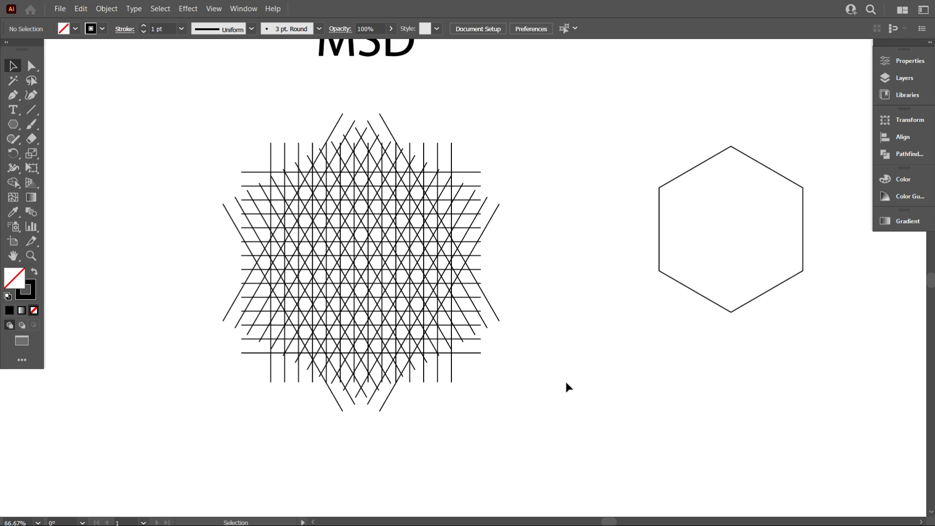
Rotate the entire line grid about 90° so that its slanted lines run parallel to the hexagon's slanted sides
drag(582, 394, 226, 150)
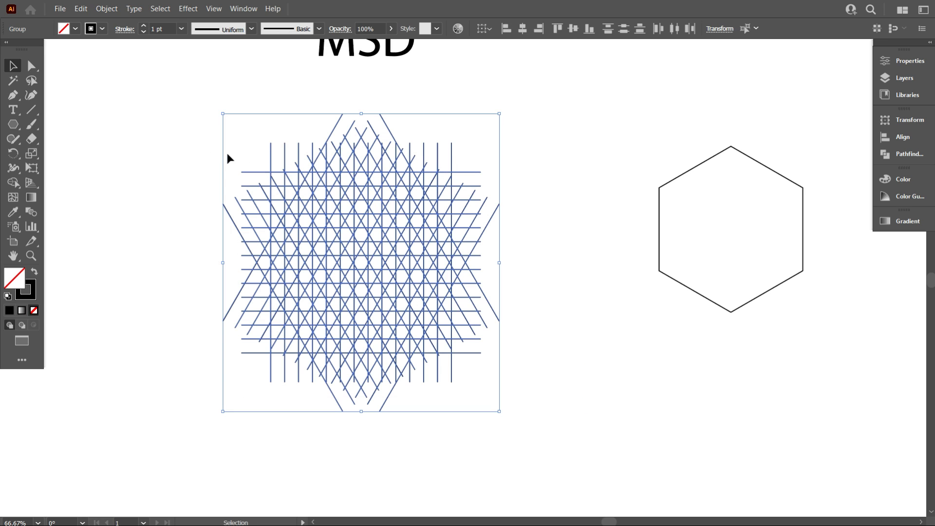
drag(502, 108, 558, 371)
click(558, 372)
scroll(571, 364, down, 2)
scroll(546, 365, up, 1)
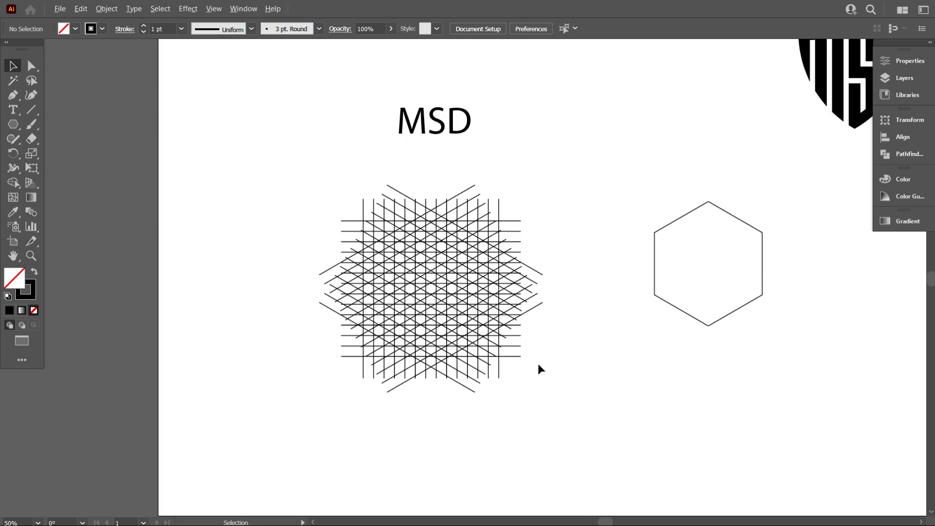
click(526, 273)
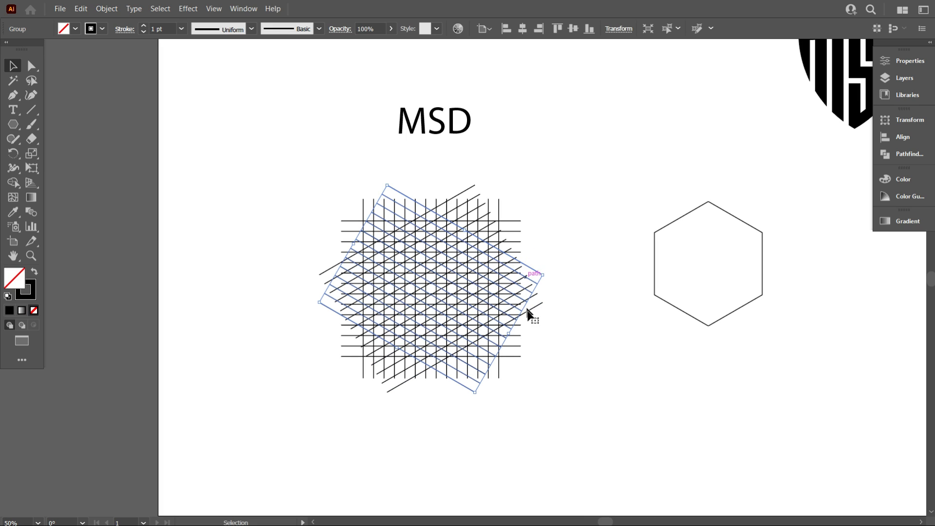
click(606, 351)
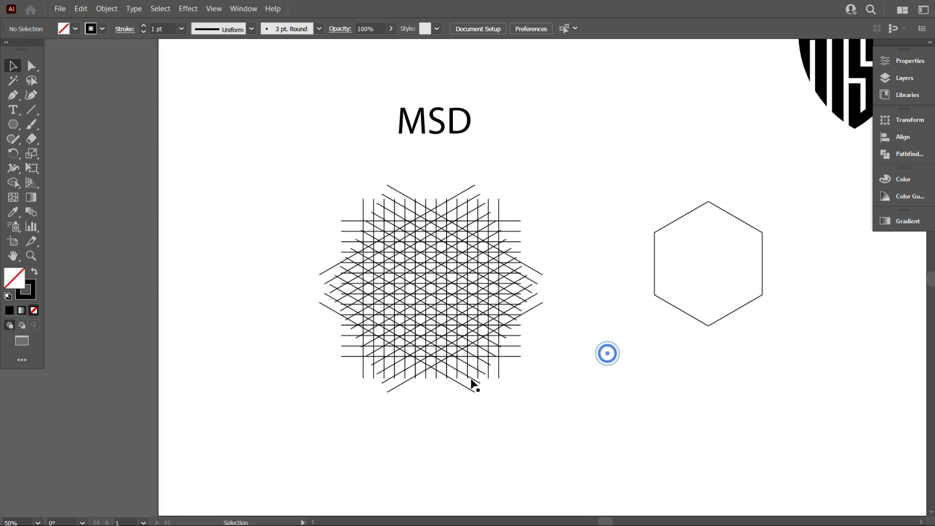
Select the whole line grid for the Shape Builder and swap fill and stroke to get a black fill without stroke
scroll(475, 347, up, 1)
scroll(558, 351, up, 1)
scroll(511, 345, up, 1)
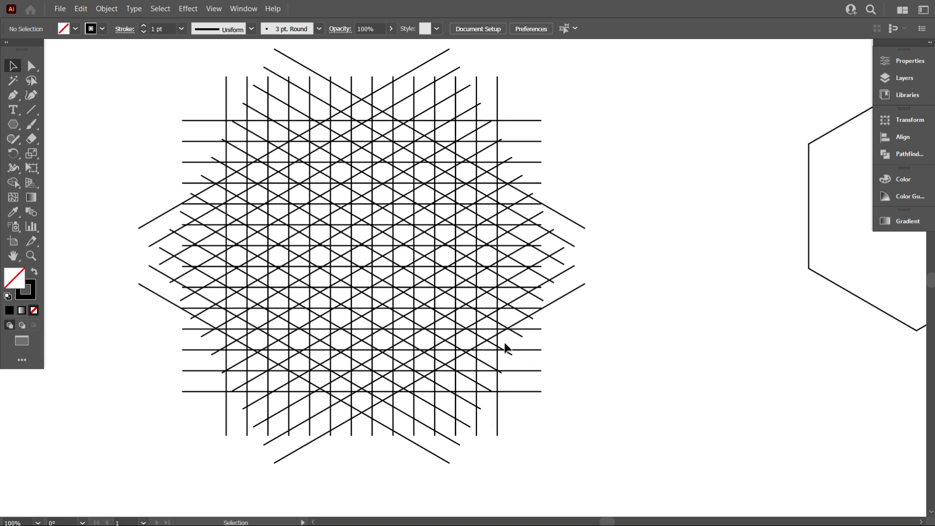
scroll(355, 272, up, 1)
scroll(458, 265, down, 1)
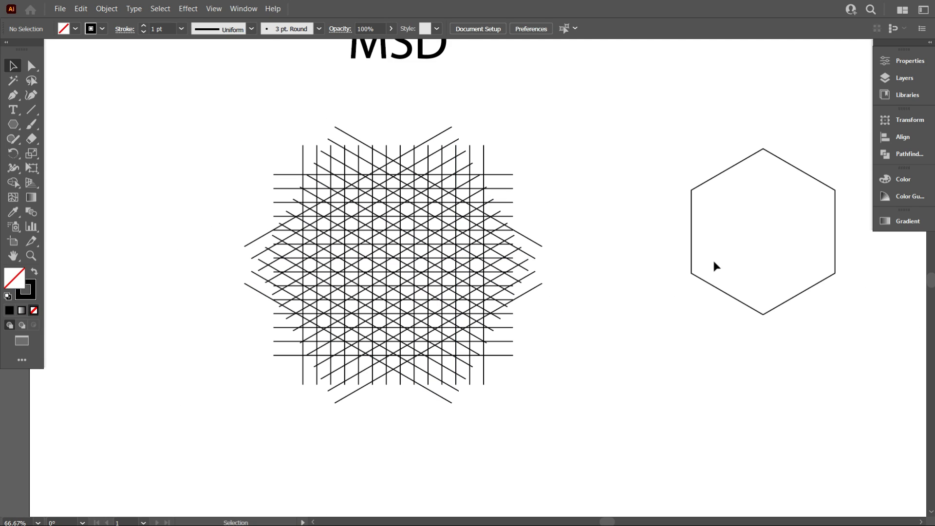
scroll(316, 273, down, 1)
scroll(344, 279, up, 1)
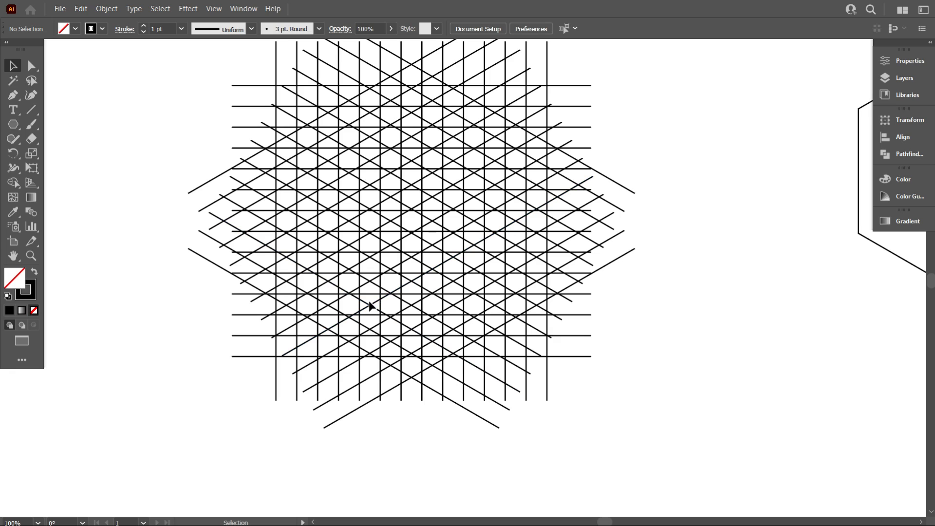
scroll(369, 304, up, 1)
scroll(371, 304, up, 1)
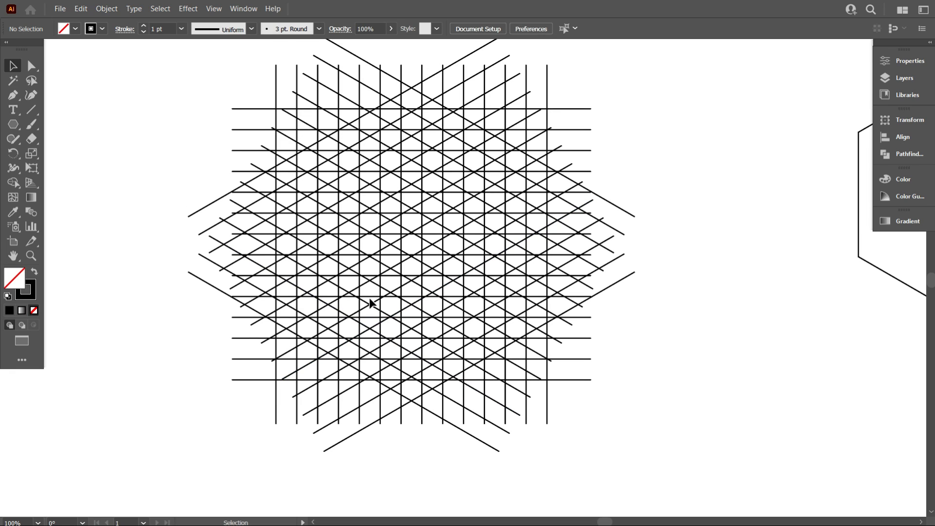
scroll(363, 307, down, 1)
scroll(340, 302, up, 1)
scroll(336, 301, up, 1)
scroll(400, 299, up, 1)
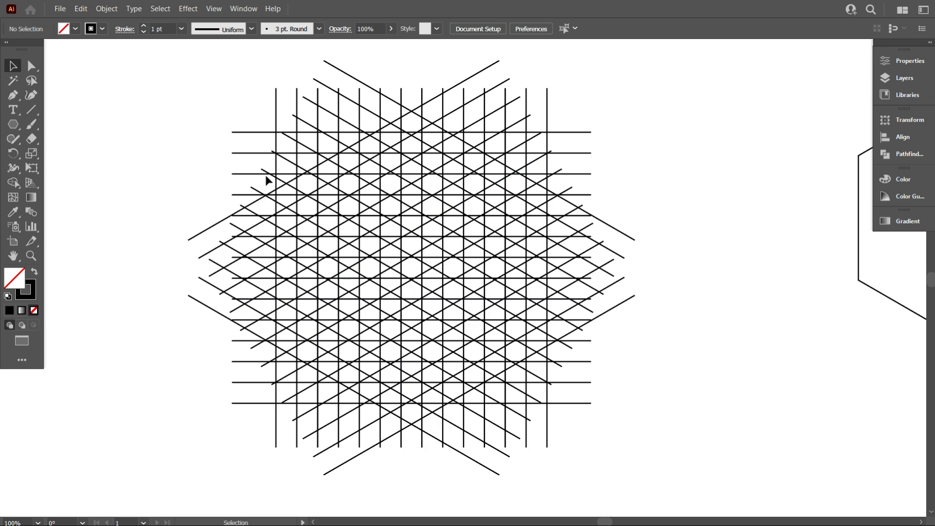
drag(210, 103, 643, 434)
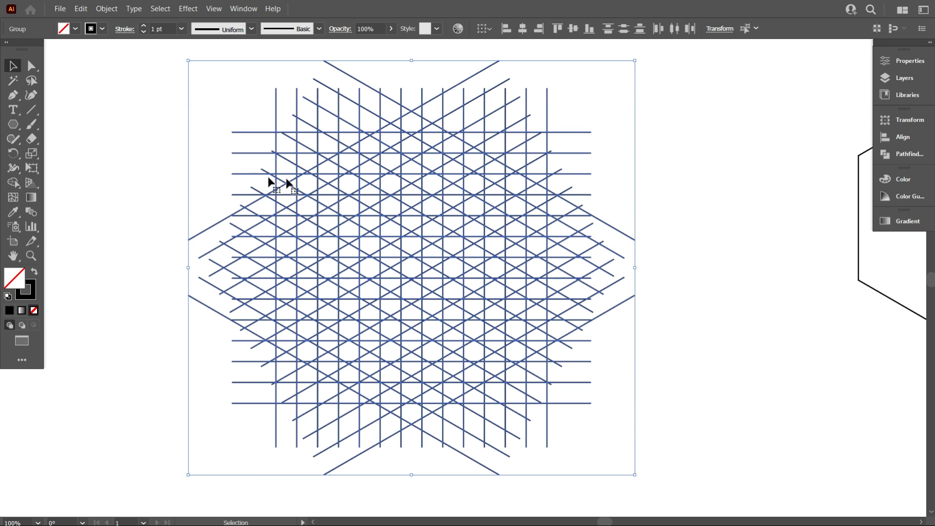
click(13, 182)
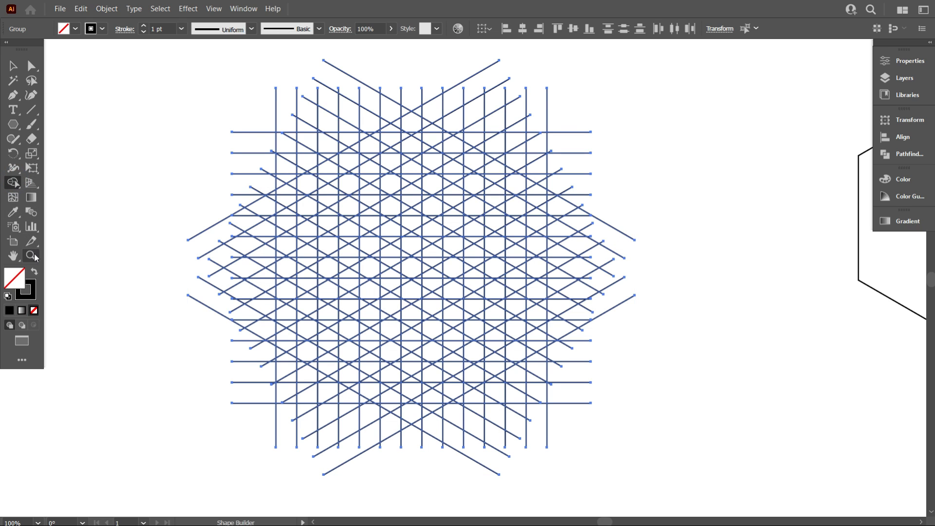
click(34, 273)
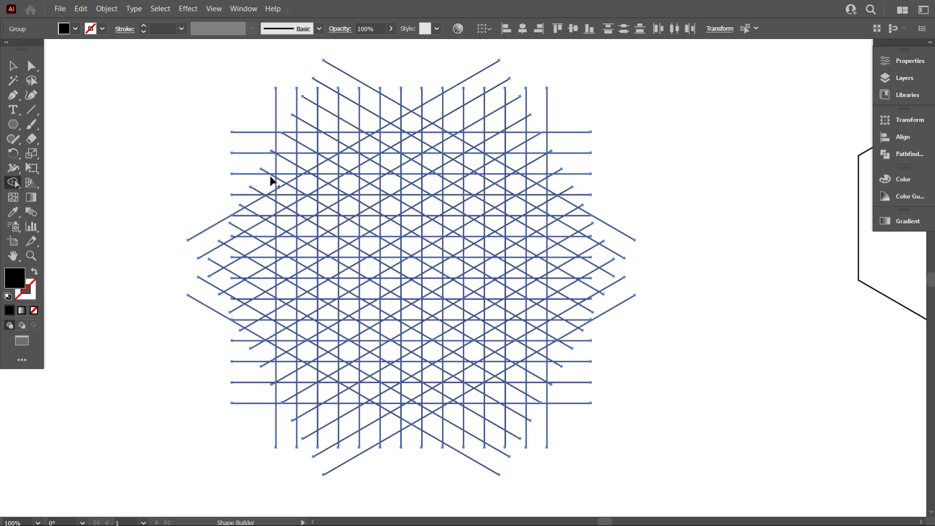
Merge grid cells into the three vertical stems of the M, each reaching lower than the one on its left
drag(285, 142, 285, 345)
drag(326, 145, 328, 372)
drag(369, 153, 373, 307)
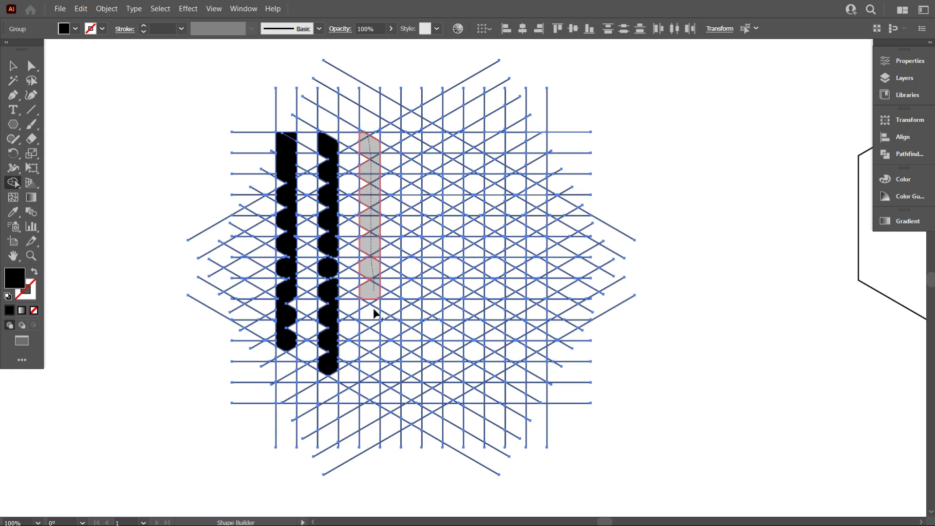
drag(372, 391, 371, 392)
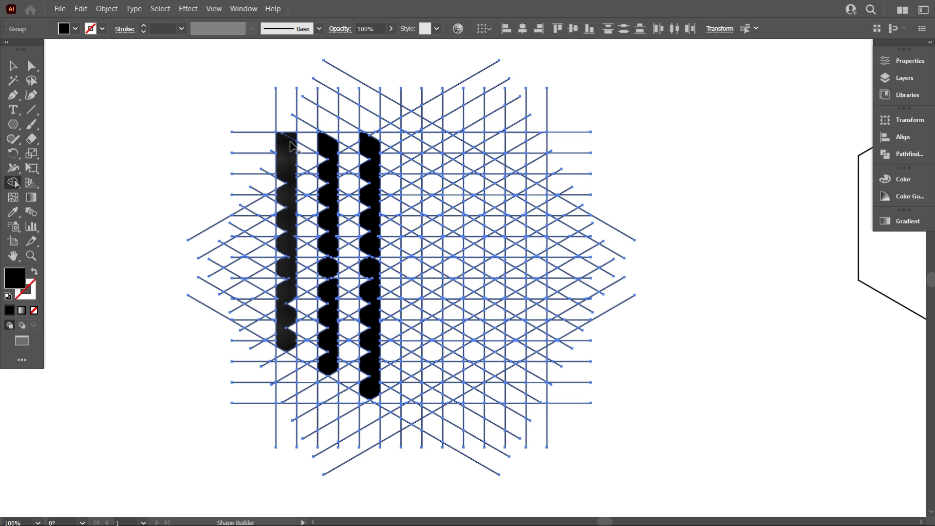
Join the M's stems across the top and merge the cells beside them into an angular S
mouse_move(288, 147)
mouse_down()
mouse_move(368, 141)
mouse_move(407, 165)
mouse_move(410, 265)
mouse_move(457, 268)
mouse_up()
scroll(487, 235, down, 1)
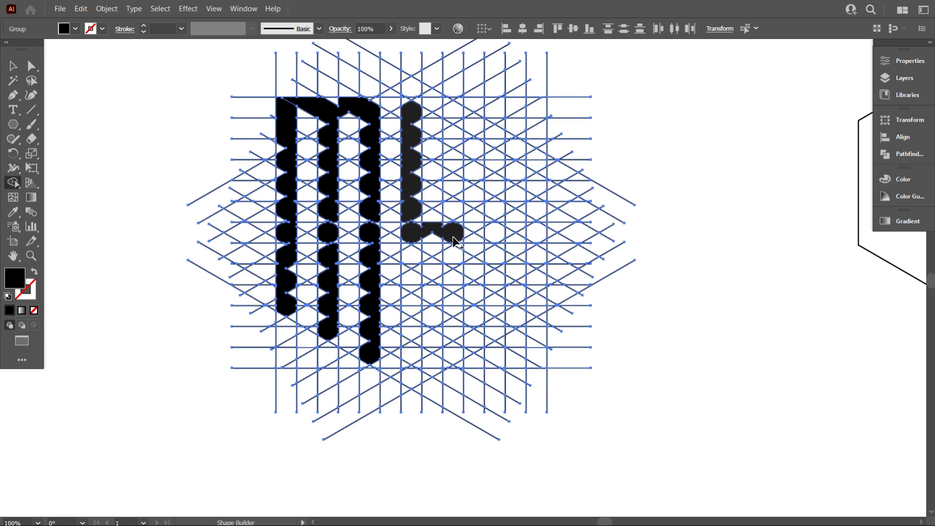
mouse_move(452, 236)
mouse_down()
mouse_move(453, 363)
mouse_move(423, 371)
mouse_move(409, 359)
mouse_move(415, 277)
mouse_up()
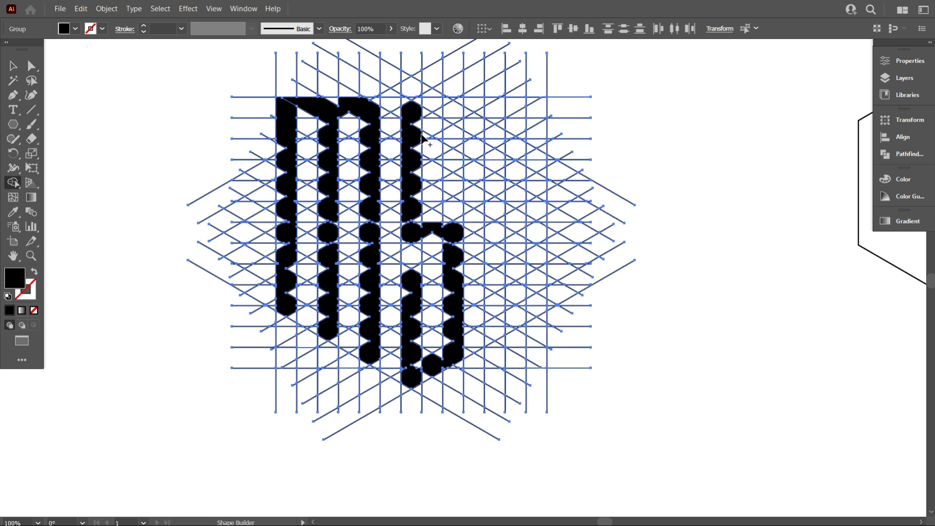
mouse_move(415, 119)
mouse_down()
mouse_move(442, 108)
mouse_move(449, 131)
mouse_up()
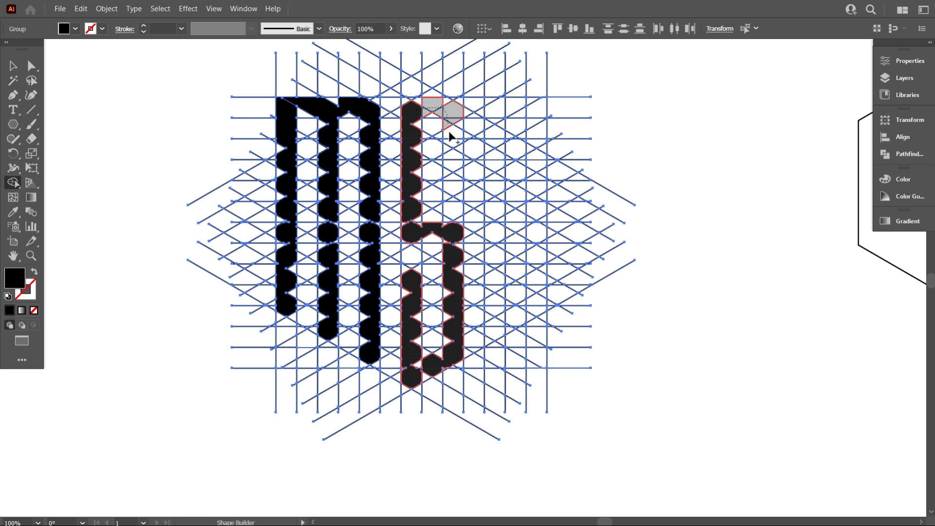
drag(451, 183, 452, 188)
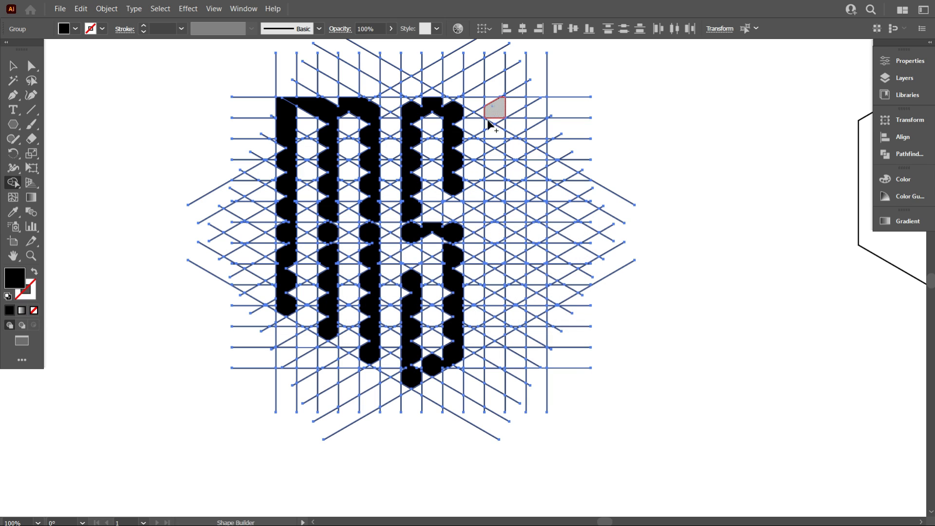
Merge the grid cells beside the S into the D, with two vertical stems joined at the ends
drag(489, 125, 489, 217)
drag(491, 318, 492, 329)
mouse_move(495, 103)
mouse_down()
mouse_move(516, 101)
mouse_move(538, 121)
mouse_move(536, 283)
mouse_move(526, 312)
mouse_move(497, 315)
mouse_up()
Merge the unfilled triangular notches along the M's left stem into the letter
scroll(308, 321, up, 4)
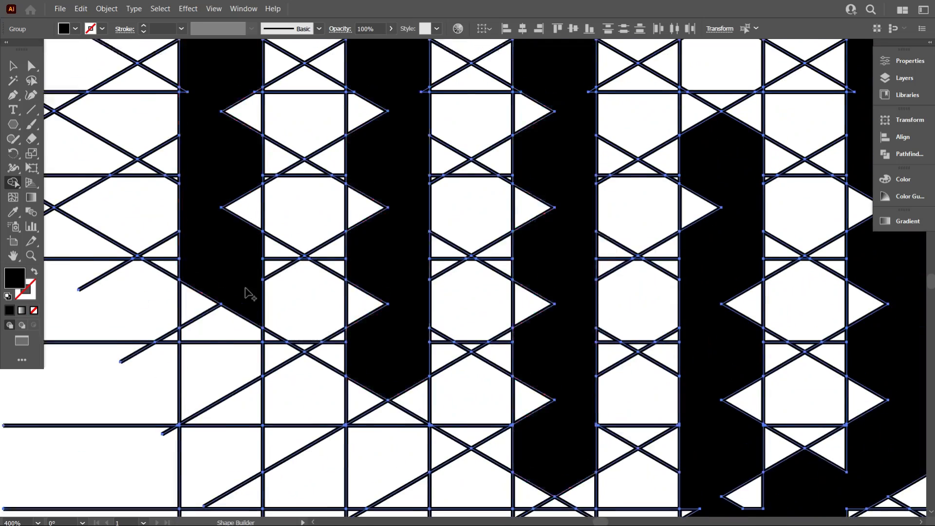
scroll(214, 224, up, 5)
scroll(204, 214, up, 4)
drag(419, 224, 440, 268)
scroll(433, 262, up, 8)
mouse_move(246, 130)
mouse_down()
mouse_move(314, 221)
mouse_move(274, 185)
mouse_move(254, 237)
mouse_up()
scroll(329, 225, down, 2)
scroll(328, 239, up, 7)
scroll(283, 228, up, 8)
mouse_move(271, 224)
mouse_down()
mouse_move(250, 214)
mouse_move(266, 161)
mouse_up()
scroll(361, 243, up, 12)
drag(315, 193, 273, 122)
scroll(336, 195, up, 10)
Fill the gap in the M's top bar and merge the upper notches of its middle stem
scroll(336, 195, down, 2)
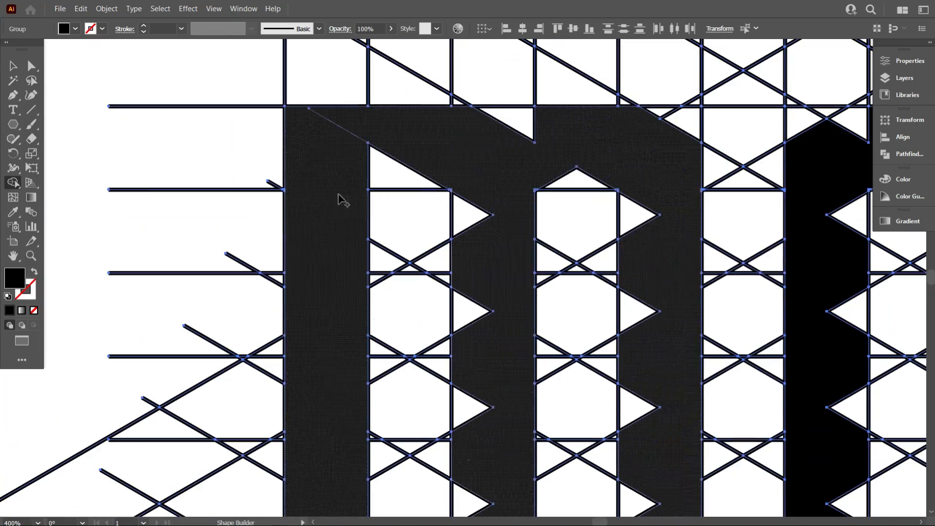
drag(451, 136, 585, 131)
scroll(432, 142, down, 2)
mouse_move(432, 122)
mouse_down()
mouse_move(472, 284)
mouse_move(471, 384)
mouse_up()
scroll(471, 292, down, 8)
drag(470, 238, 473, 336)
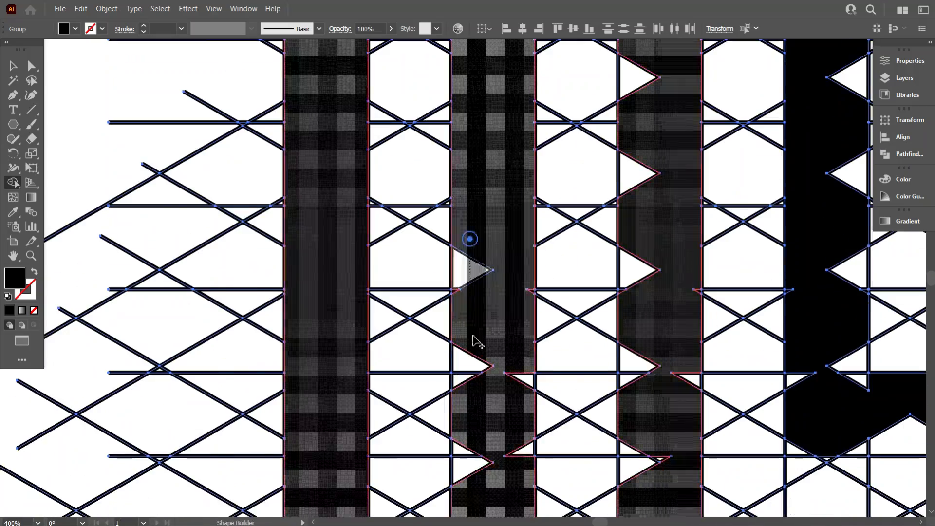
Fill the remaining notches of the M's middle stem and extend the middle and right stems' lower ends to the slanted grid line
scroll(511, 341, up, 3)
drag(504, 111, 548, 127)
drag(357, 94, 341, 384)
scroll(424, 226, down, 5)
scroll(425, 226, down, 5)
mouse_move(385, 199)
mouse_down()
mouse_move(372, 234)
mouse_move(535, 229)
mouse_move(326, 257)
mouse_move(357, 336)
mouse_up()
scroll(503, 234, down, 5)
scroll(496, 236, down, 3)
scroll(409, 334, down, 12)
scroll(430, 323, down, 3)
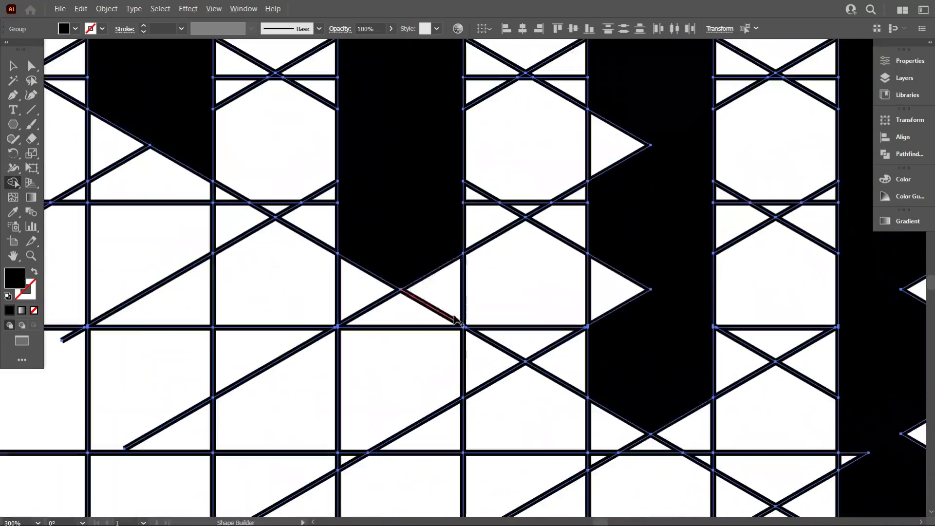
drag(453, 316, 428, 249)
scroll(634, 206, down, 2)
drag(663, 297, 690, 340)
Merge the leftover triangles along the M's right stem to give it straight edges
scroll(503, 304, up, 4)
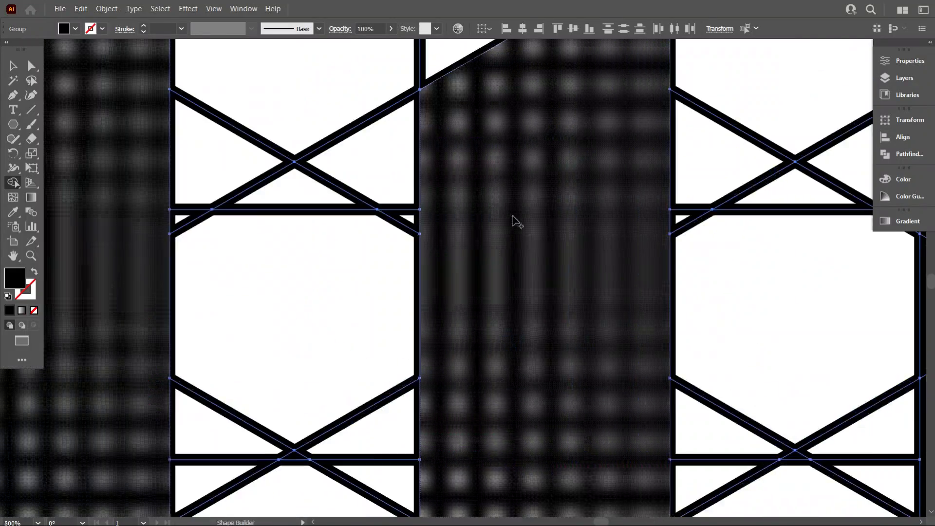
scroll(506, 267, down, 2)
scroll(498, 307, up, 2)
scroll(535, 304, right, 2)
scroll(388, 193, up, 3)
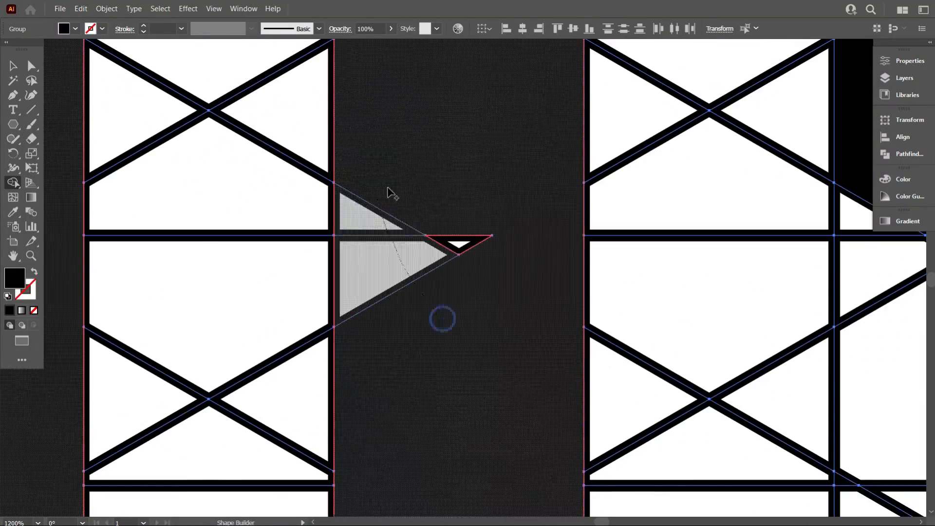
scroll(443, 307, down, 6)
scroll(426, 301, down, 2)
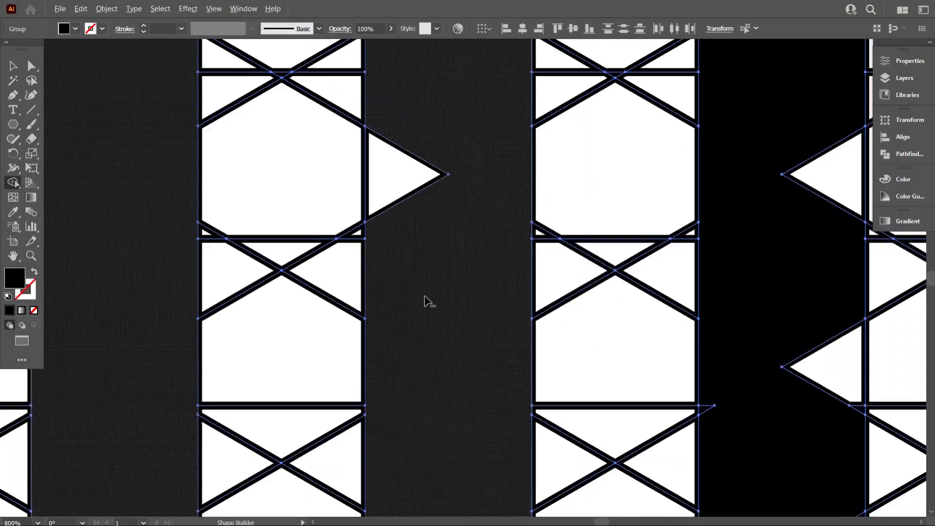
scroll(413, 226, up, 1)
scroll(438, 153, down, 3)
scroll(348, 132, up, 2)
scroll(417, 167, down, 3)
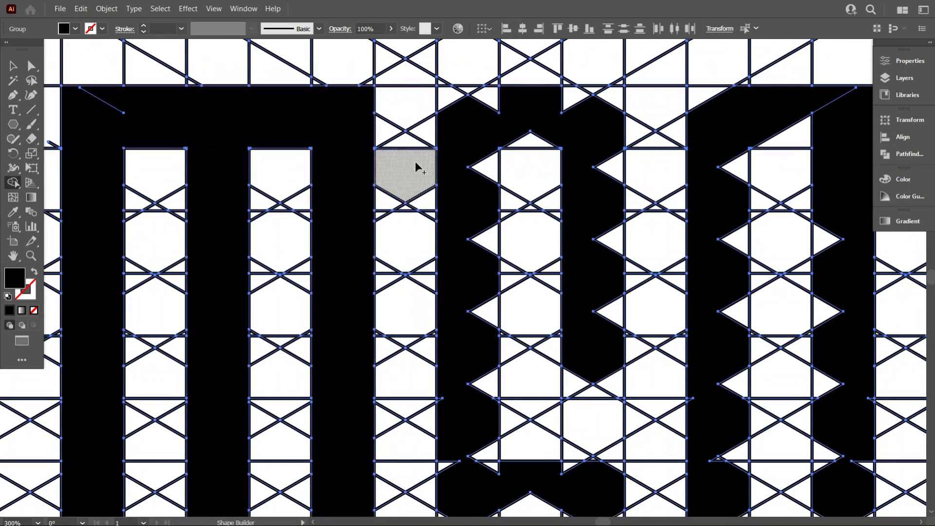
Square off the top of the S and fill the notches along its upper-left stem
scroll(489, 105, up, 2)
click(480, 125)
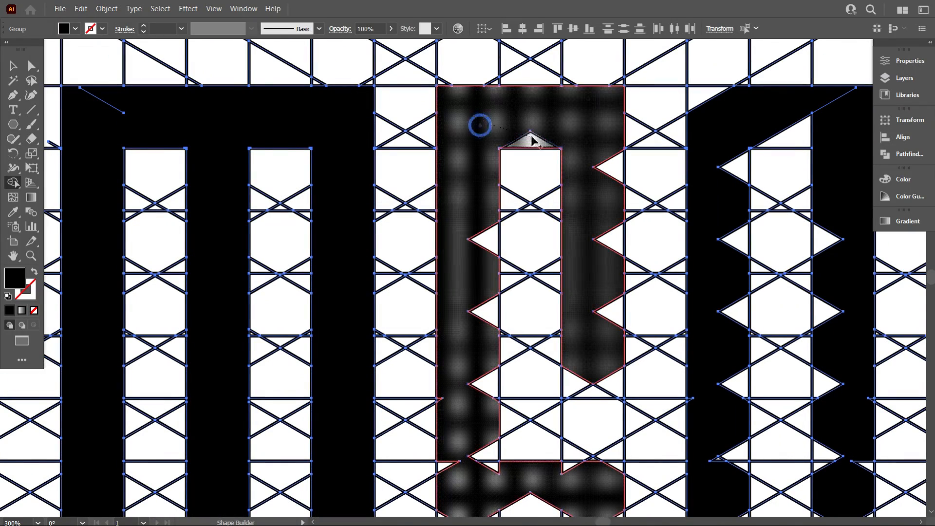
scroll(480, 271, down, 3)
scroll(457, 284, up, 2)
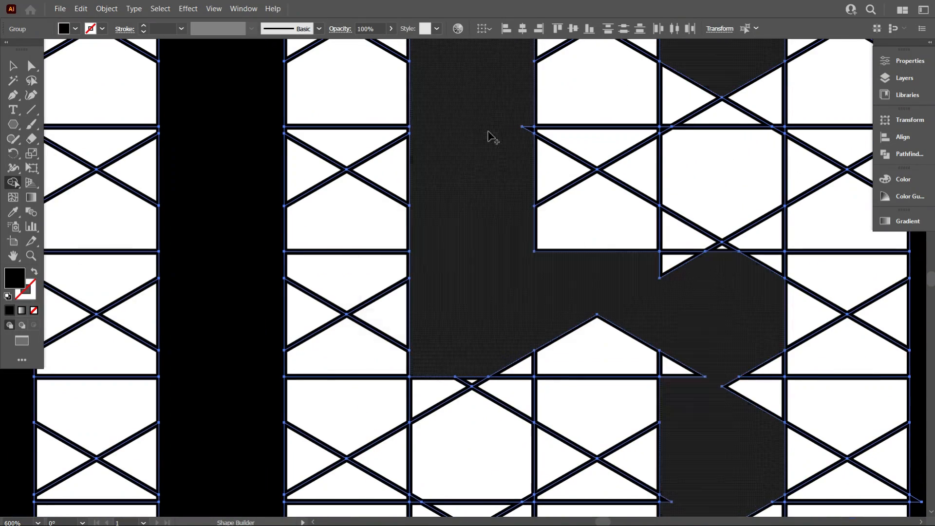
Fill the gaps in the S's middle bar and lower stems, and give its lower-left arm a slanted upper end
scroll(488, 301, down, 1)
scroll(627, 245, down, 5)
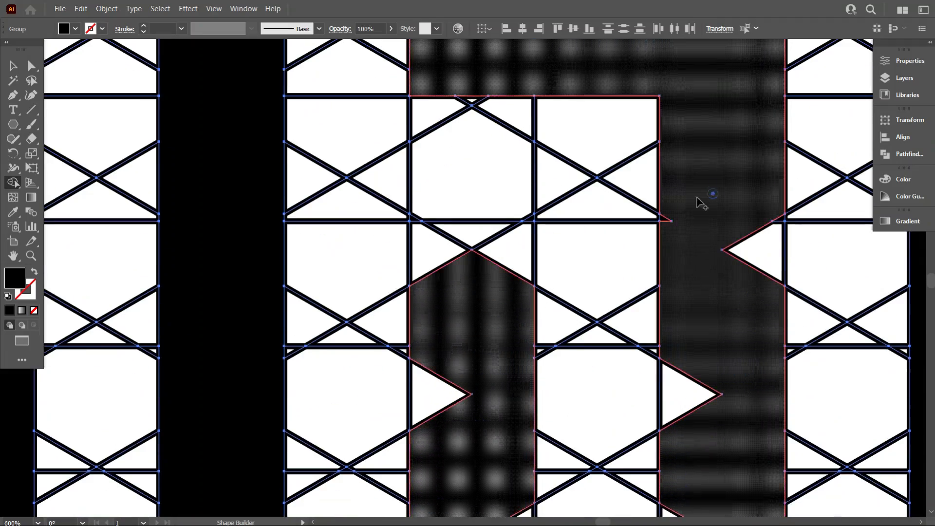
scroll(730, 268, down, 10)
mouse_move(606, 294)
mouse_down()
mouse_move(464, 292)
mouse_move(523, 360)
mouse_move(463, 208)
mouse_up()
scroll(479, 250, up, 3)
mouse_move(476, 242)
mouse_down()
mouse_move(445, 200)
mouse_move(498, 183)
mouse_up()
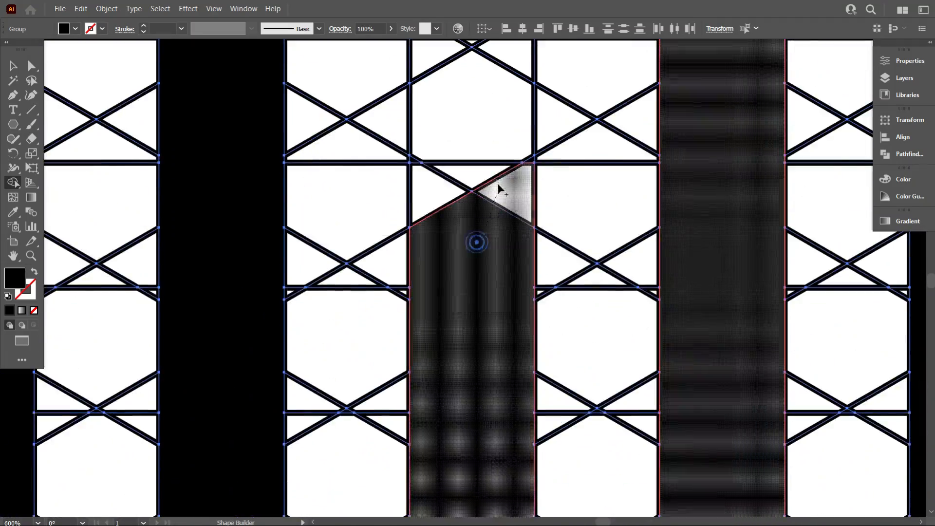
Merge the remaining notches along the short upper-right arm of the S
key(ctrl+minus)
key(ctrl+minus)
key(ctrl+minus)
scroll(480, 229, up, 3)
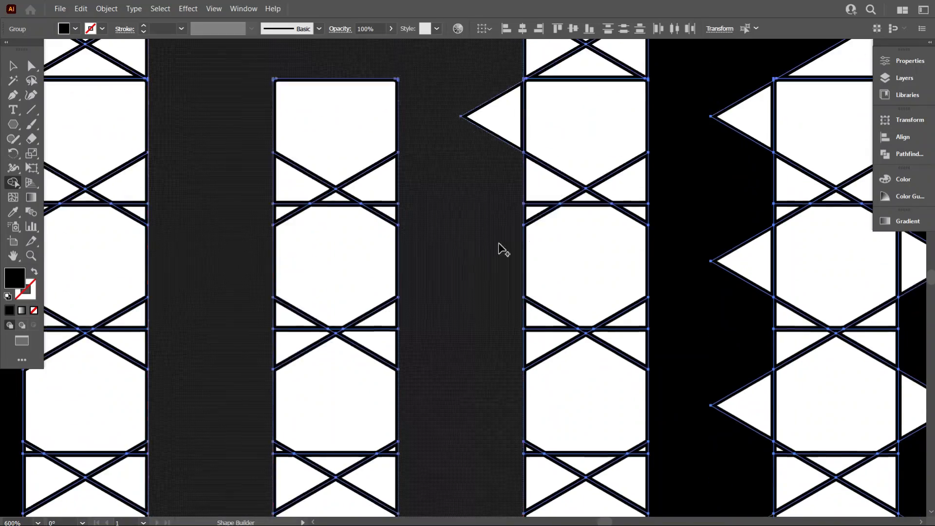
scroll(501, 250, up, 4)
scroll(410, 207, down, 3)
scroll(505, 158, up, 3)
scroll(672, 125, up, 2)
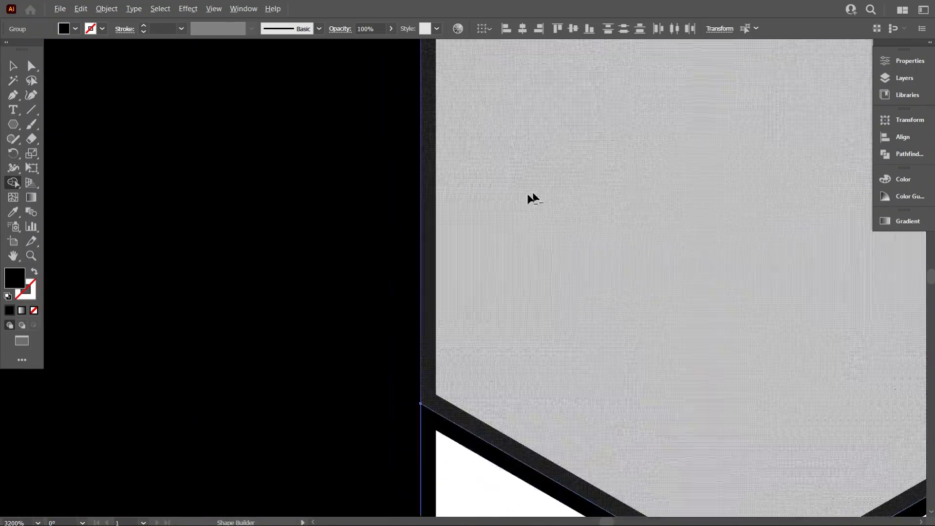
Merge the leftover triangles along the D's stems around mid-height into the letter using the Shape Builder
scroll(532, 198, down, 2)
scroll(455, 261, down, 2)
scroll(576, 243, up, 4)
scroll(396, 316, down, 4)
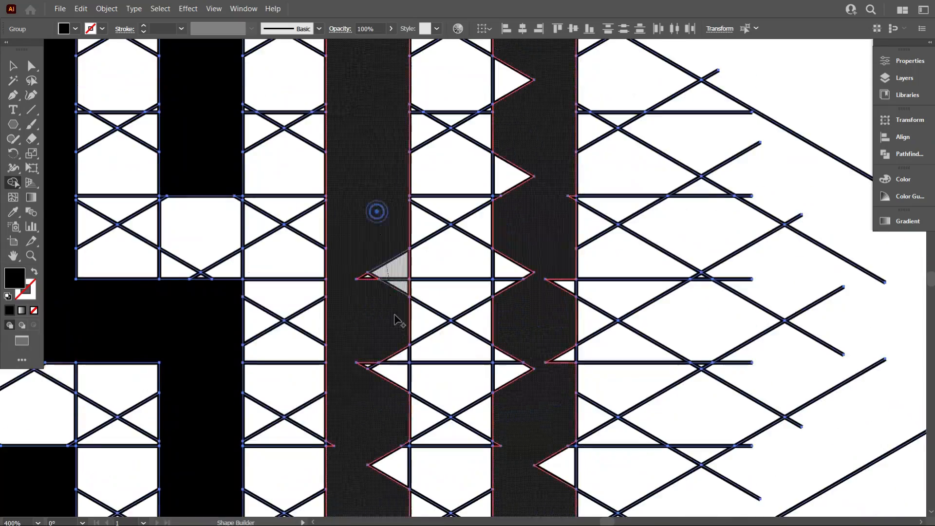
scroll(403, 296, up, 3)
scroll(403, 296, down, 3)
scroll(509, 341, up, 2)
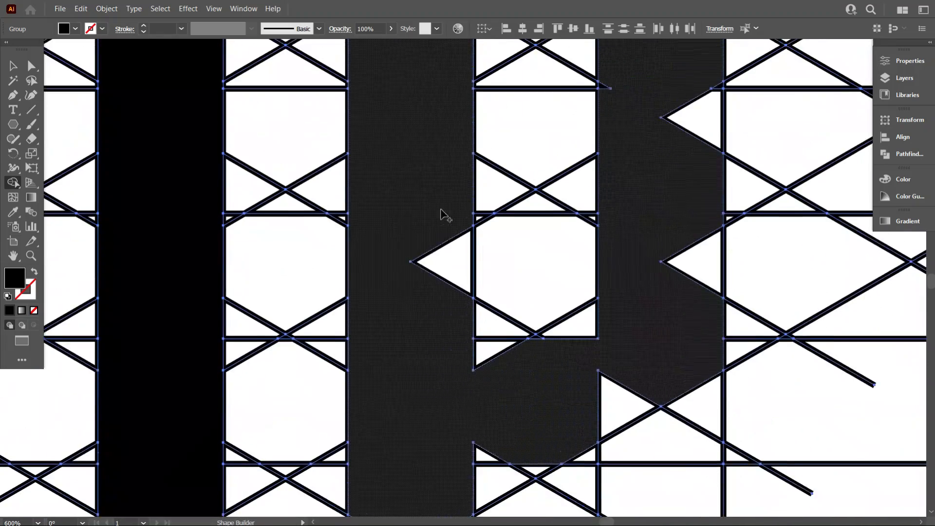
Fill the remaining notches along the D's lower stems and slanted bottom bar so its edges are straight, and deselect the artwork
scroll(443, 214, up, 2)
mouse_move(387, 389)
mouse_down()
mouse_move(502, 346)
mouse_move(557, 230)
mouse_move(589, 277)
mouse_move(679, 204)
mouse_up()
scroll(653, 259, up, 1)
scroll(679, 203, up, 3)
scroll(462, 332, down, 2)
scroll(403, 409, up, 2)
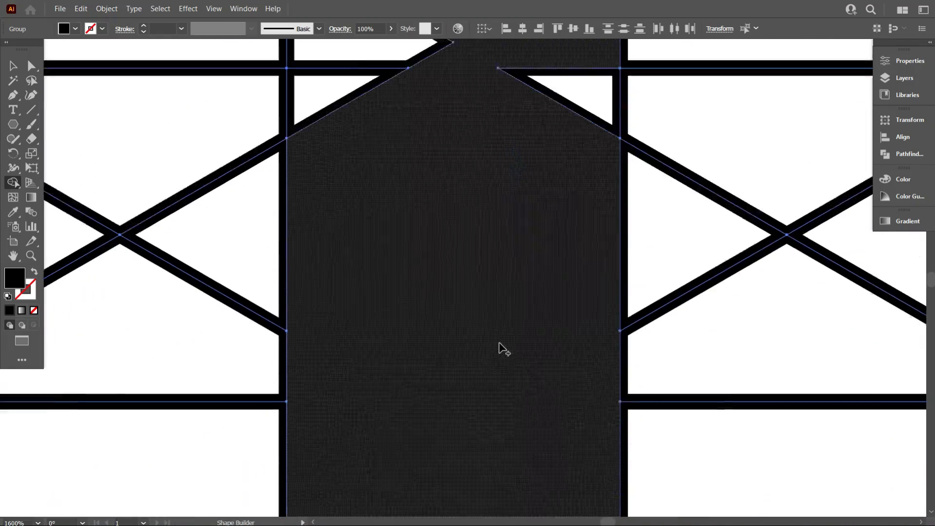
scroll(501, 348, up, 2)
scroll(463, 387, down, 8)
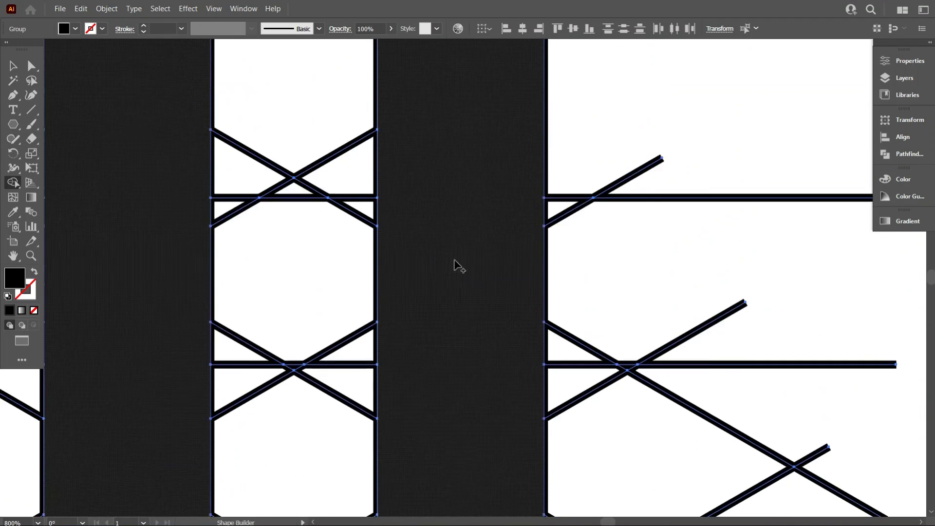
scroll(471, 286, down, 3)
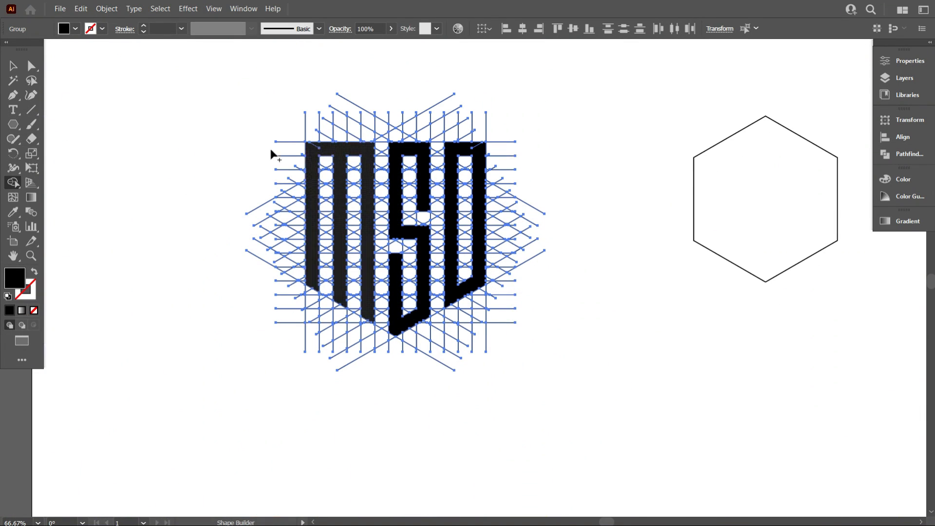
click(13, 66)
click(131, 118)
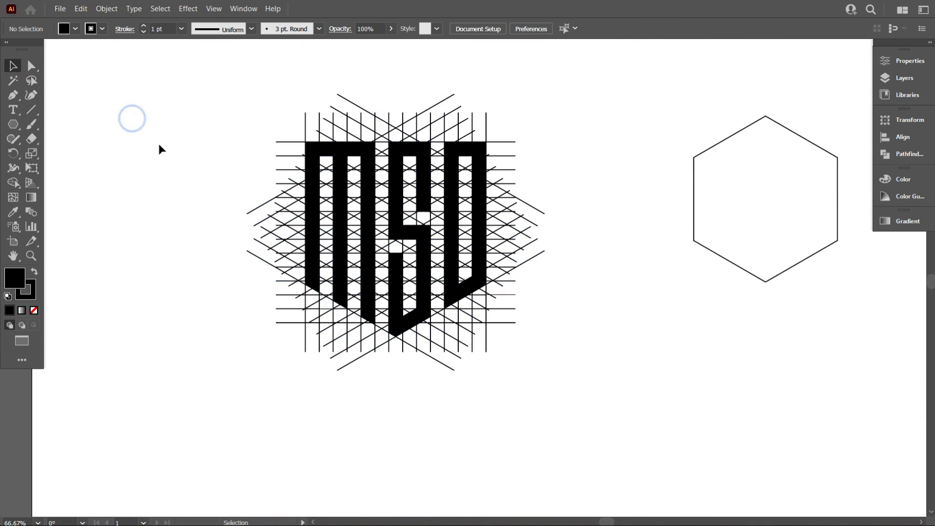
Try to move the grid group containing the M and S to below the hexagon outline
scroll(304, 224, down, 2)
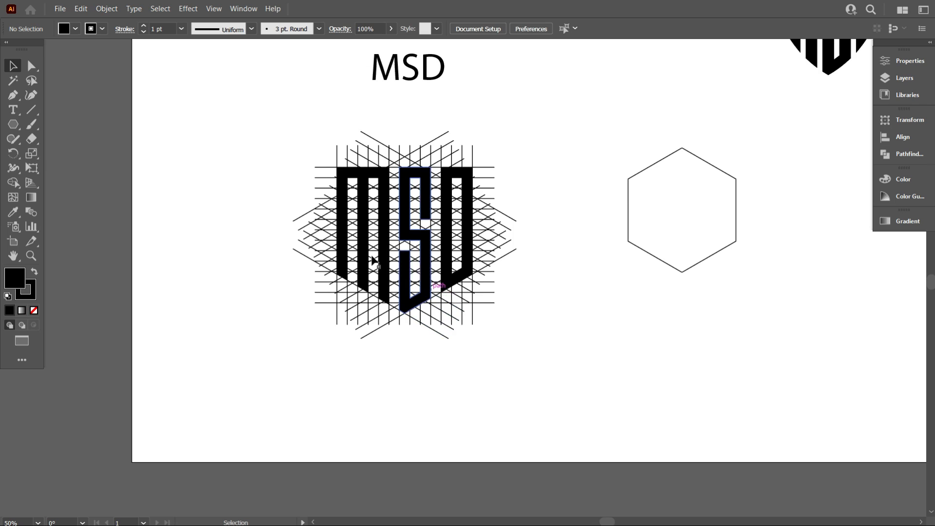
click(382, 222)
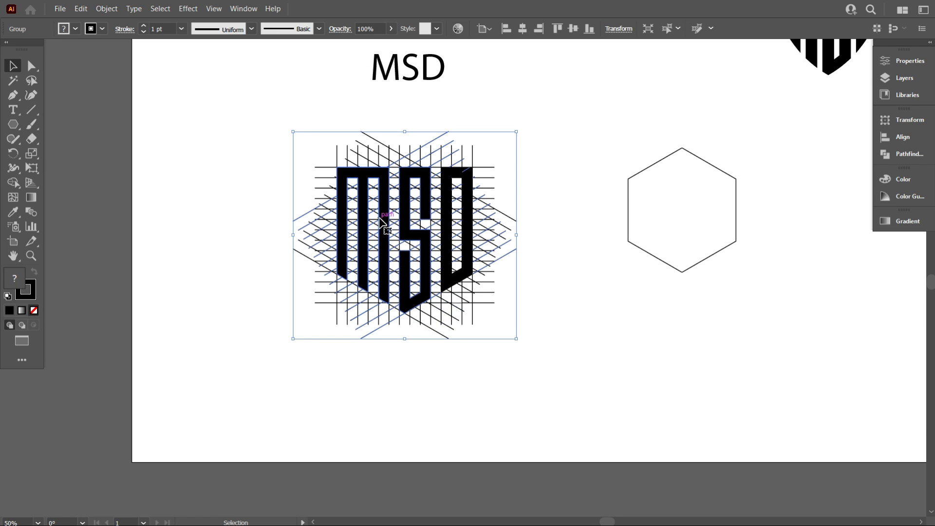
scroll(381, 222, down, 1)
drag(382, 231, 603, 344)
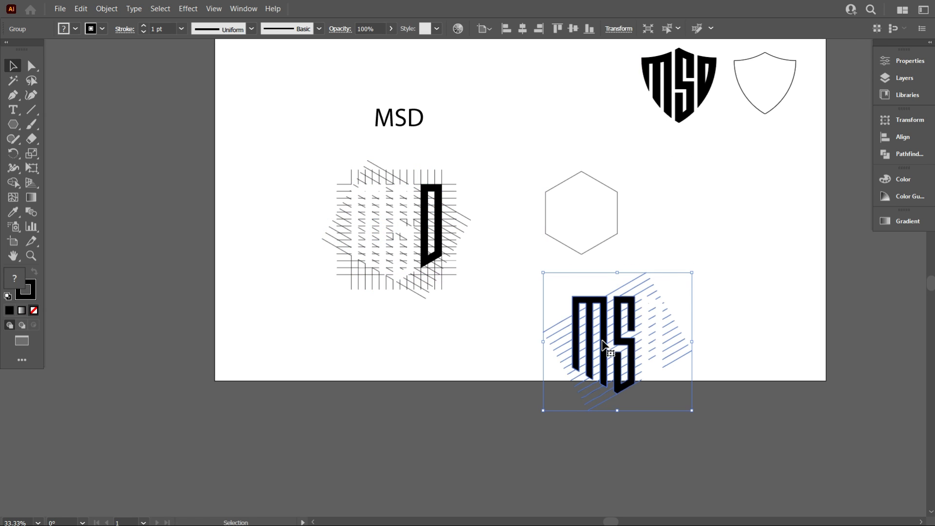
key(ctrl+z)
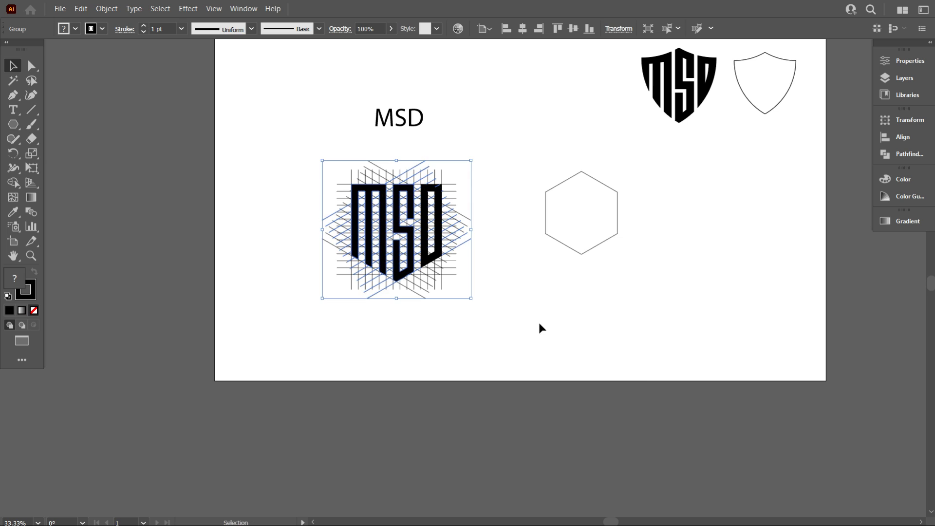
Move the groups containing all three letters to below the hexagon outline and ungroup them
shift+click(423, 230)
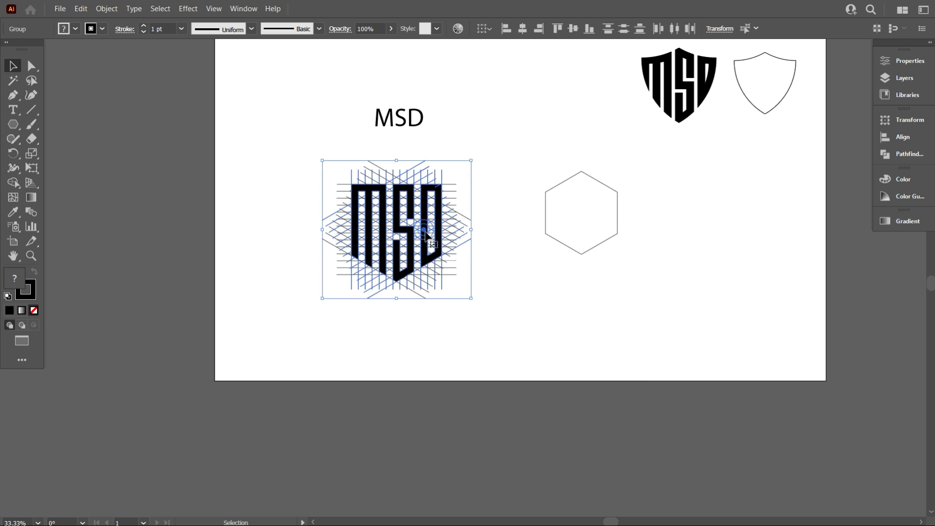
drag(424, 237, 569, 346)
scroll(555, 283, down, 2)
right_click(555, 283)
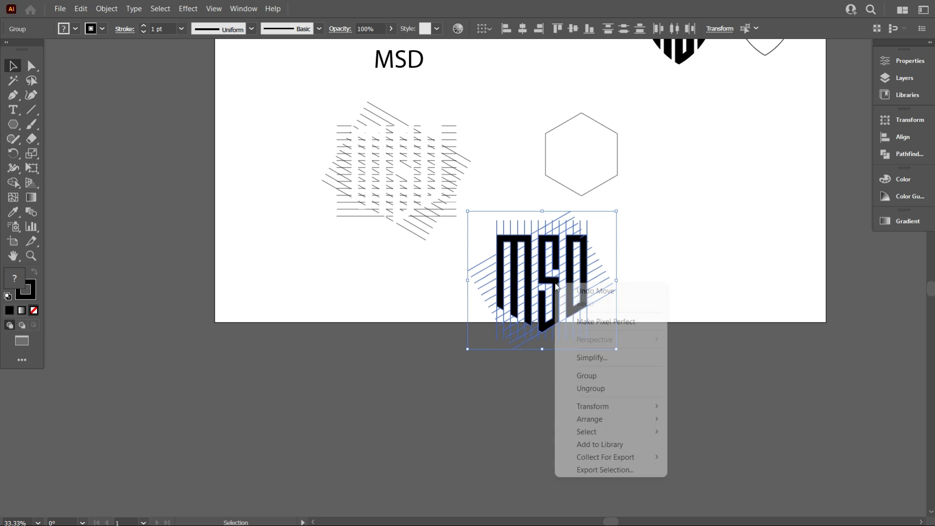
click(611, 388)
click(653, 340)
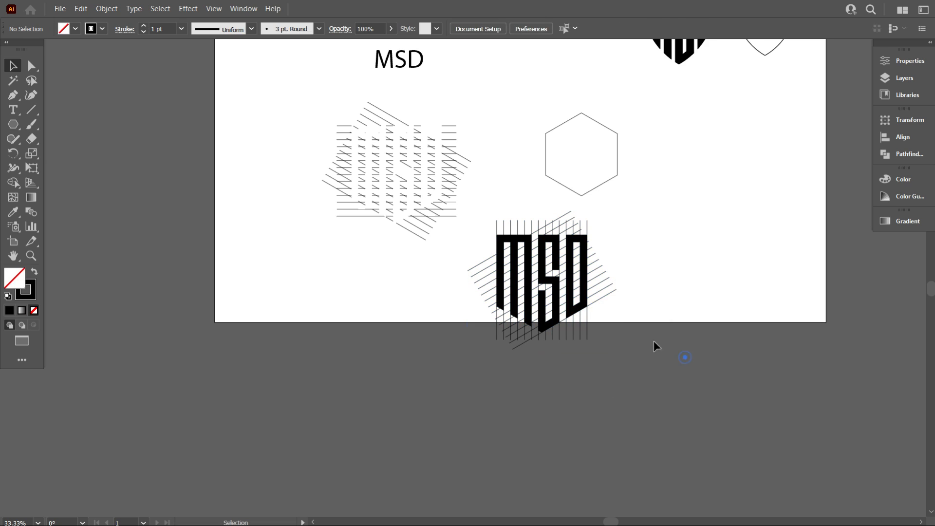
Select the M, S and D shapes and move them out of the line grid to the artboard's lower-left corner
click(526, 283)
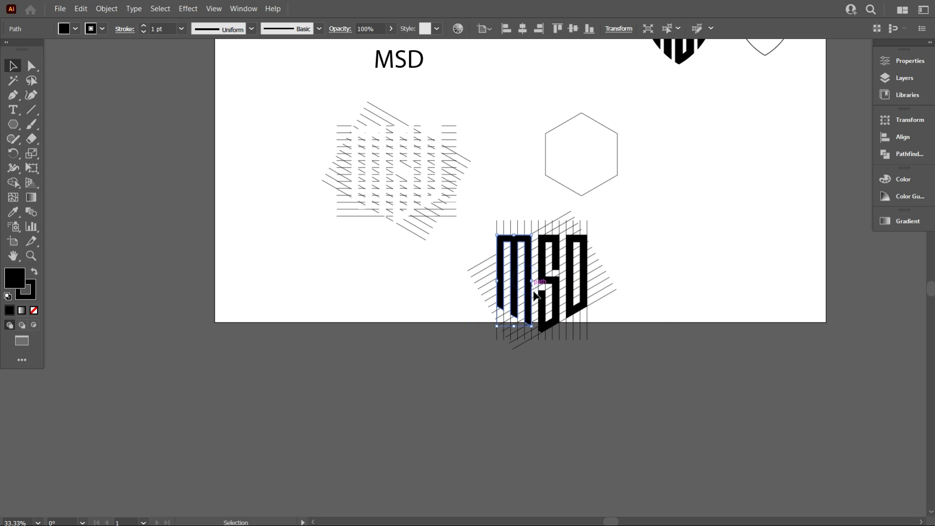
shift+click(543, 315)
shift+click(574, 303)
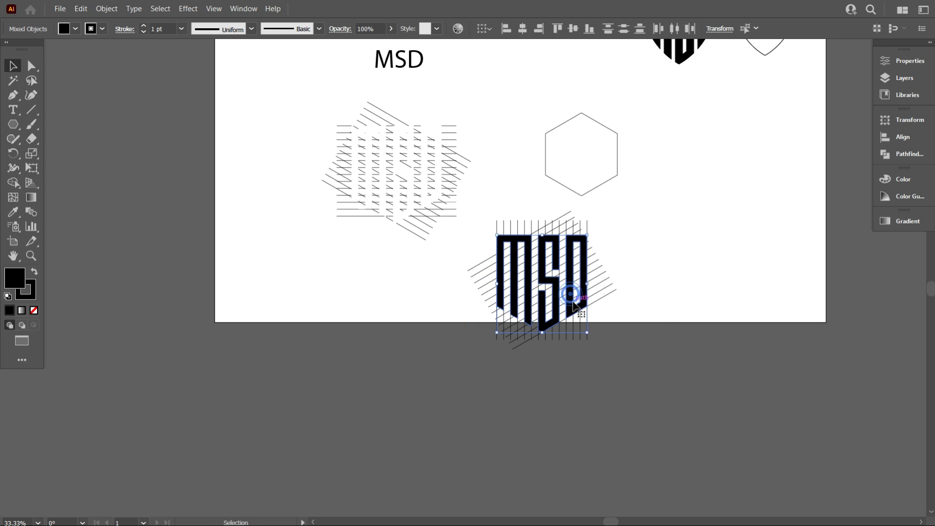
drag(562, 310, 298, 322)
scroll(394, 296, up, 1)
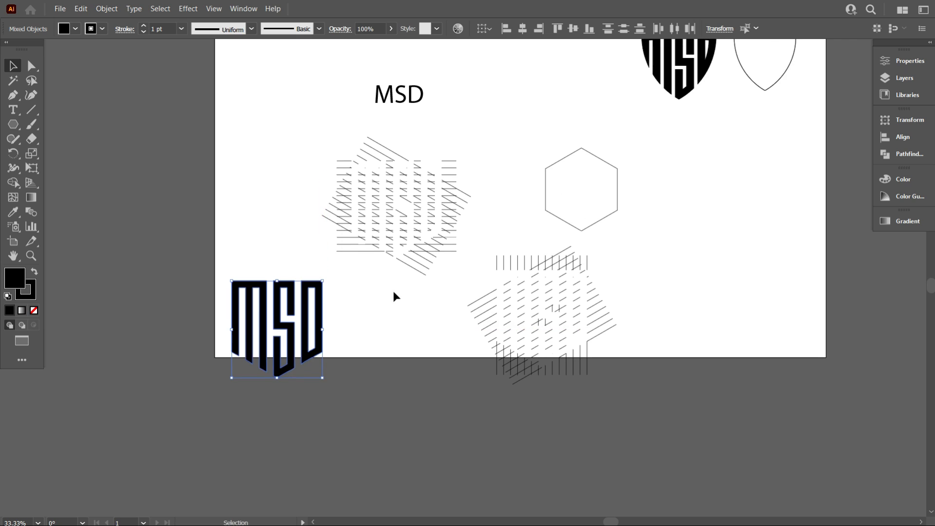
Delete the leftover grid lines, the empty hexagon outline and the MSD reference text
mouse_move(287, 155)
mouse_down()
mouse_move(457, 202)
mouse_move(603, 348)
mouse_move(607, 399)
mouse_up()
key(Delete)
key(Delete)
scroll(510, 285, up, 1)
drag(497, 261, 381, 109)
key(Delete)
Select the three letters and move them up and to the right, fully onto the artboard
drag(289, 302, 334, 393)
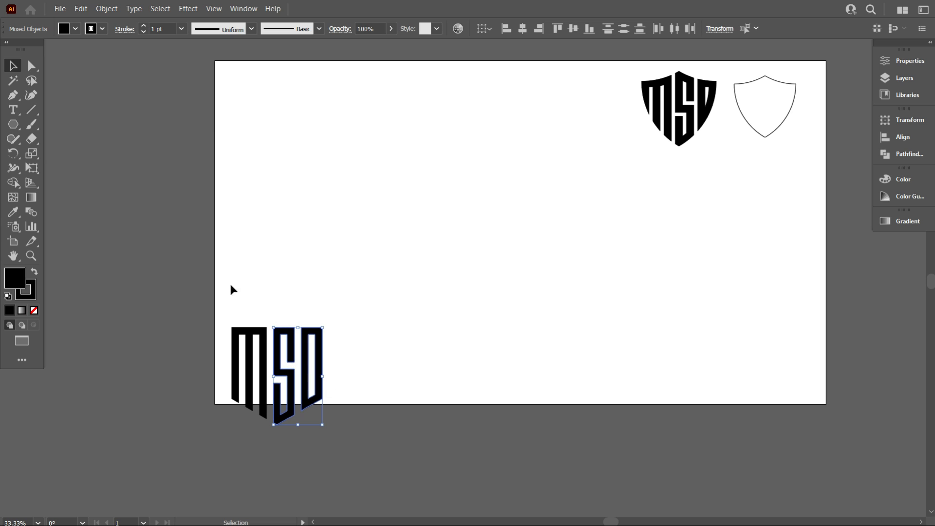
drag(233, 289, 419, 222)
scroll(420, 222, up, 3)
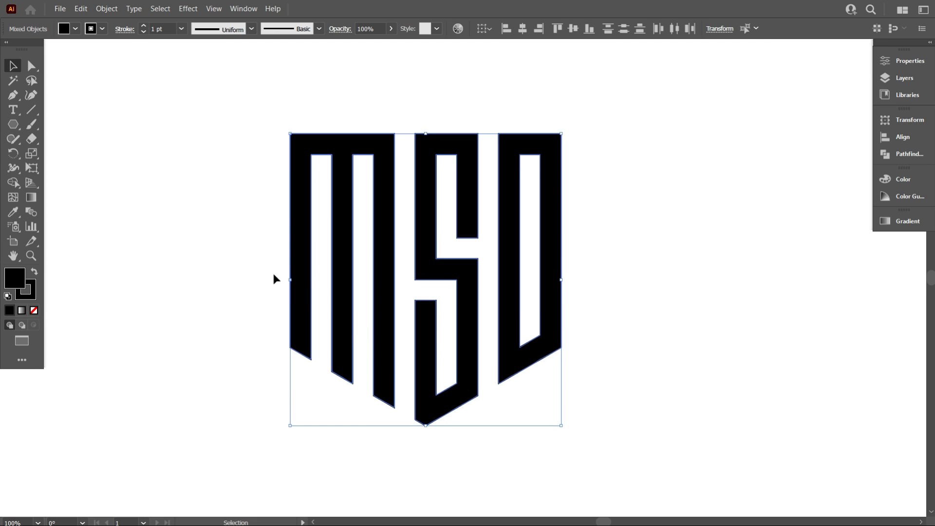
Set the stroke weight of all three letters to 8 pt to thicken them
click(221, 223)
drag(183, 150, 576, 352)
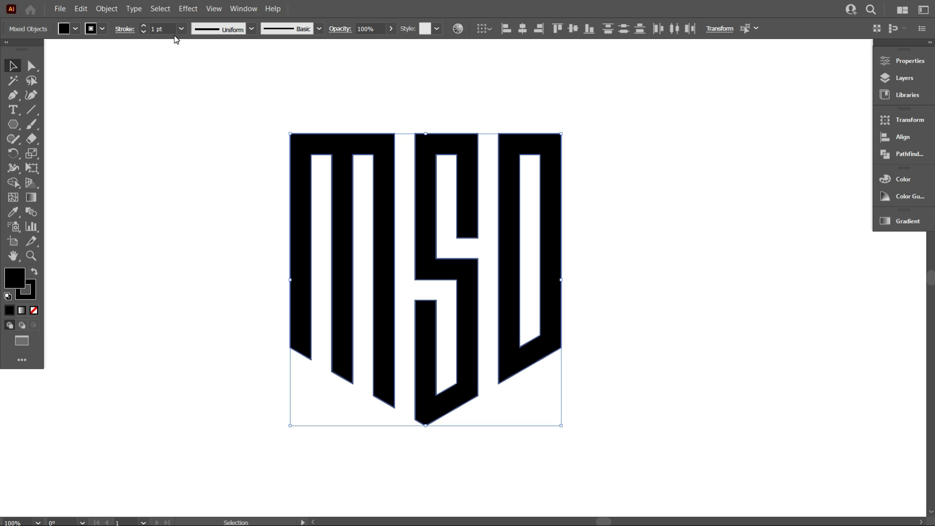
scroll(165, 27, up, 7)
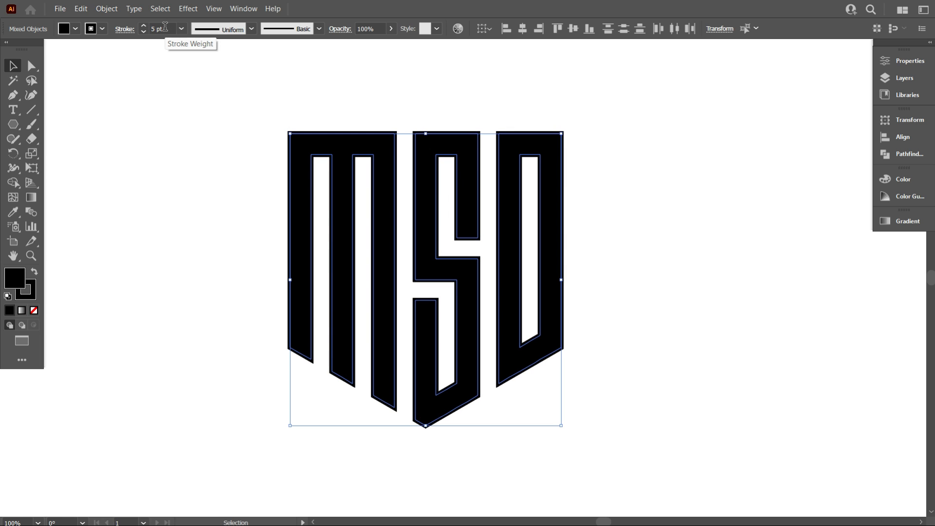
click(179, 117)
scroll(479, 334, down, 3)
scroll(574, 375, down, 1)
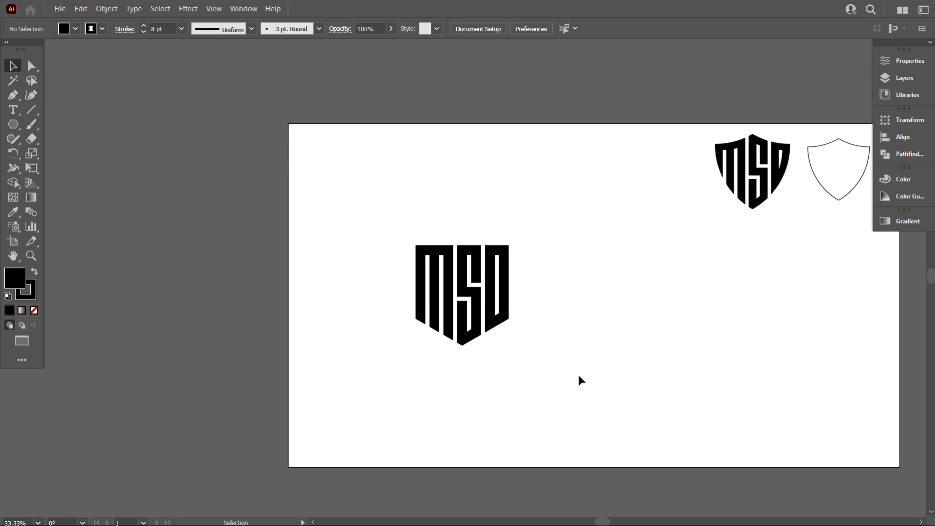
Select all three letters and expand their fill and stroke into solid shapes
scroll(577, 380, up, 1)
scroll(463, 364, up, 1)
drag(485, 336, 327, 209)
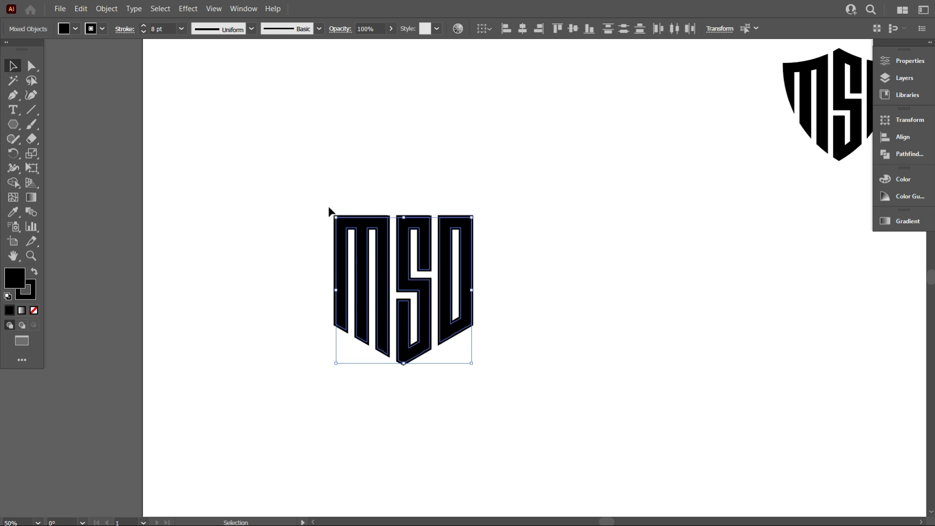
scroll(432, 299, up, 2)
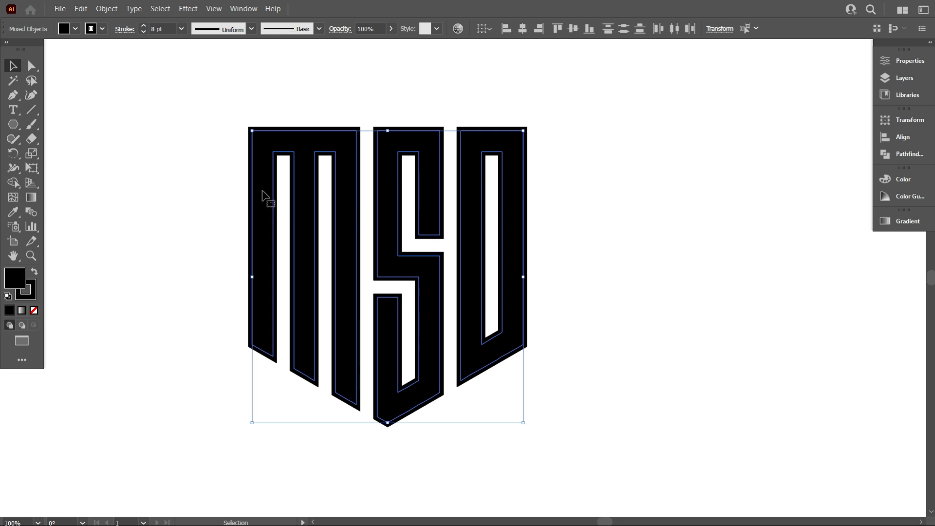
click(112, 9)
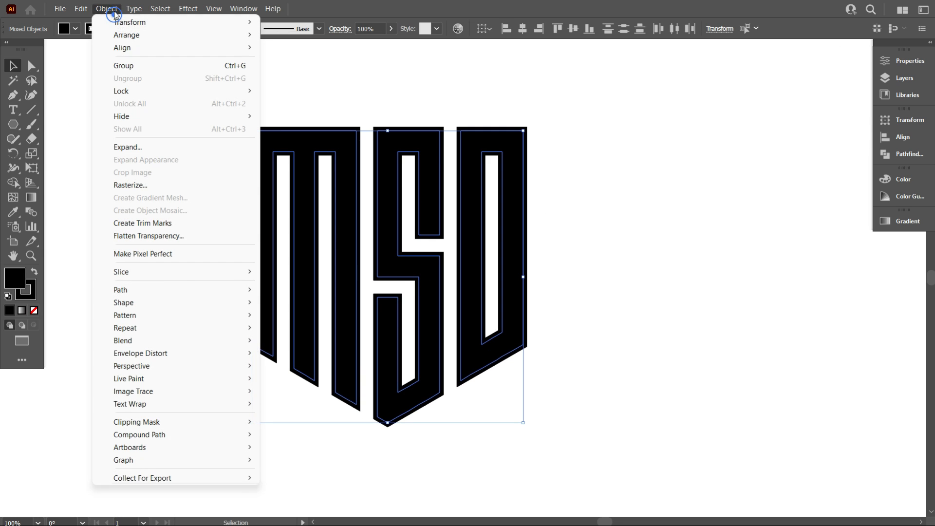
click(145, 145)
click(427, 323)
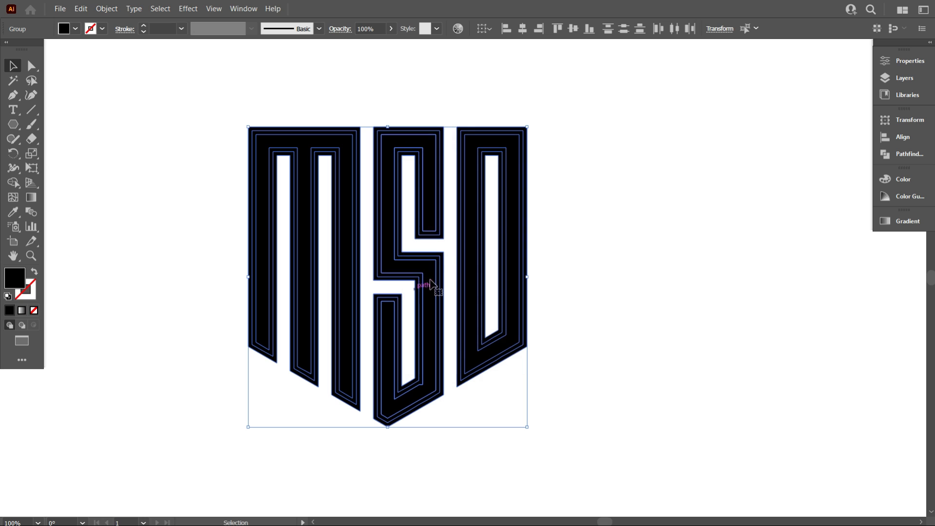
Unite the expanded letter shapes with the Pathfinder and deselect them
click(888, 157)
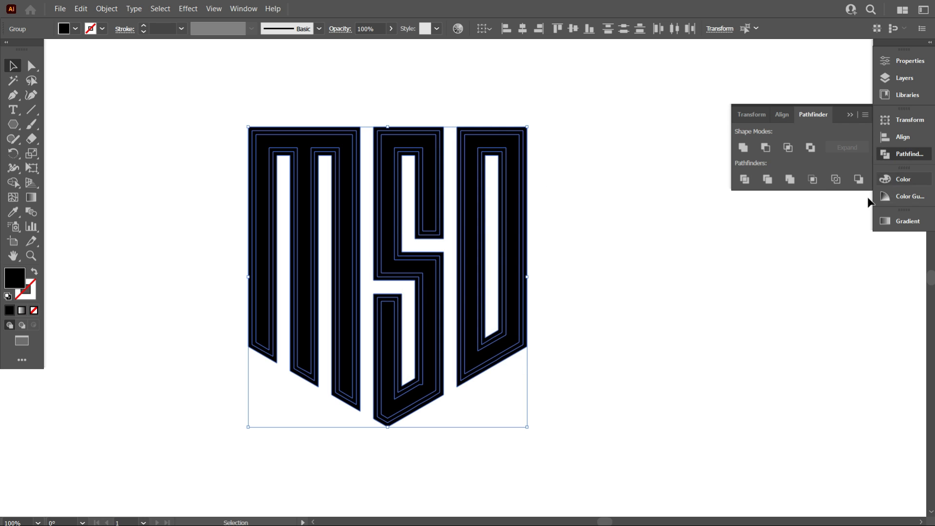
click(744, 147)
click(650, 237)
scroll(267, 276, down, 4)
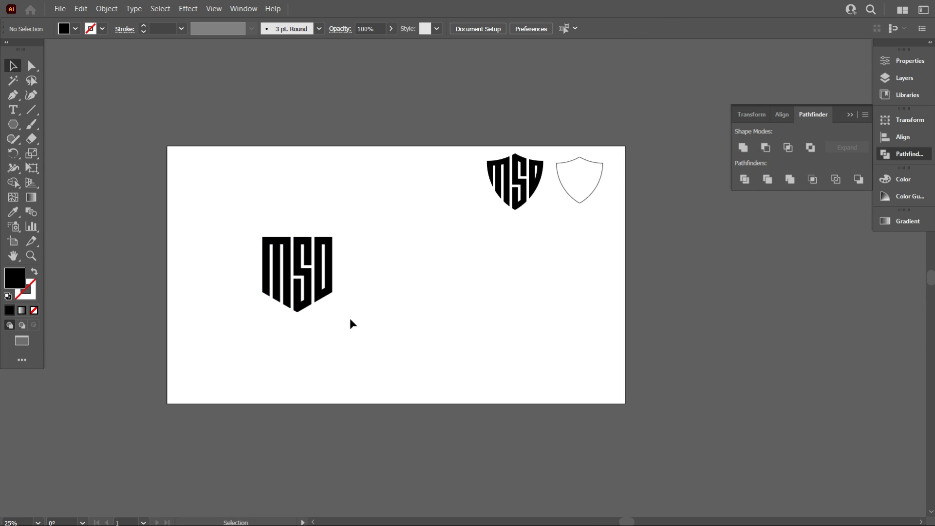
Scale the hexagonal MSD lettermark down proportionally to roughly 70% of its size
scroll(343, 314, up, 1)
scroll(349, 294, down, 2)
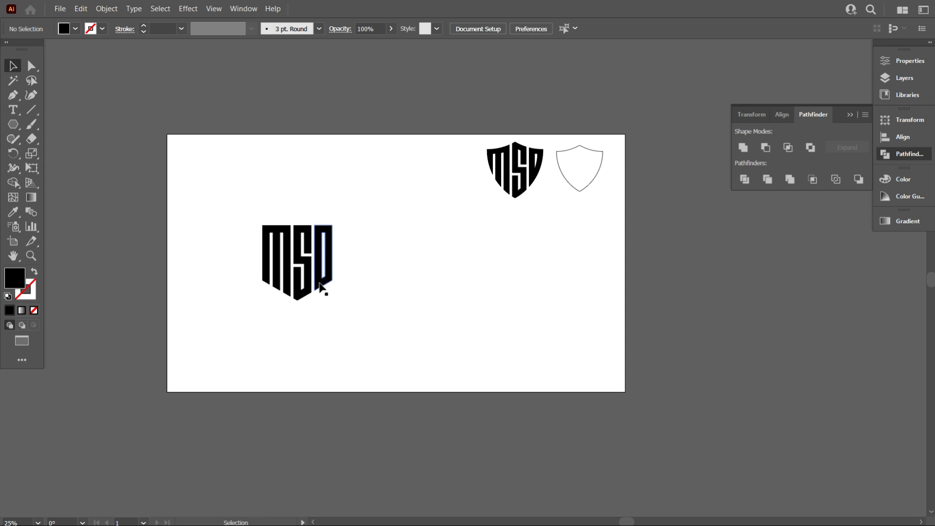
scroll(344, 302, up, 1)
drag(384, 331, 317, 292)
click(336, 304)
scroll(366, 301, up, 1)
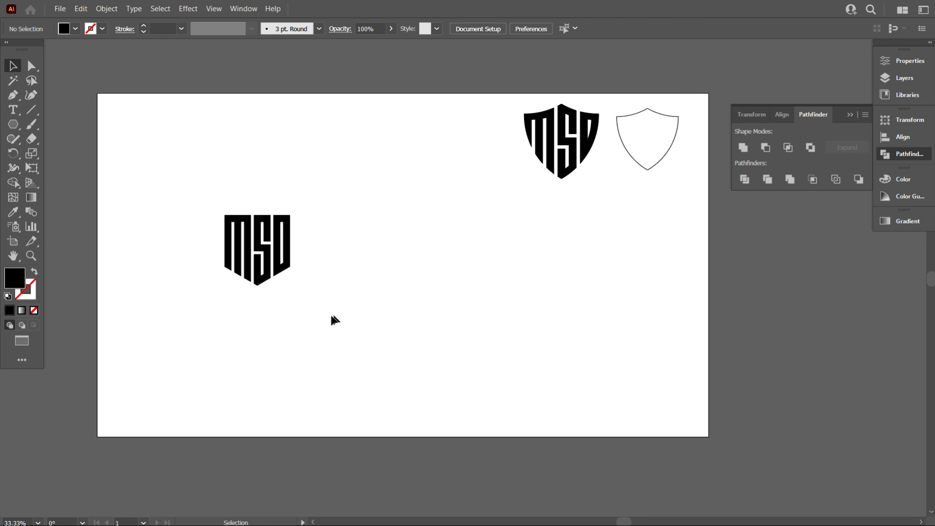
scroll(334, 320, up, 1)
scroll(341, 314, up, 3)
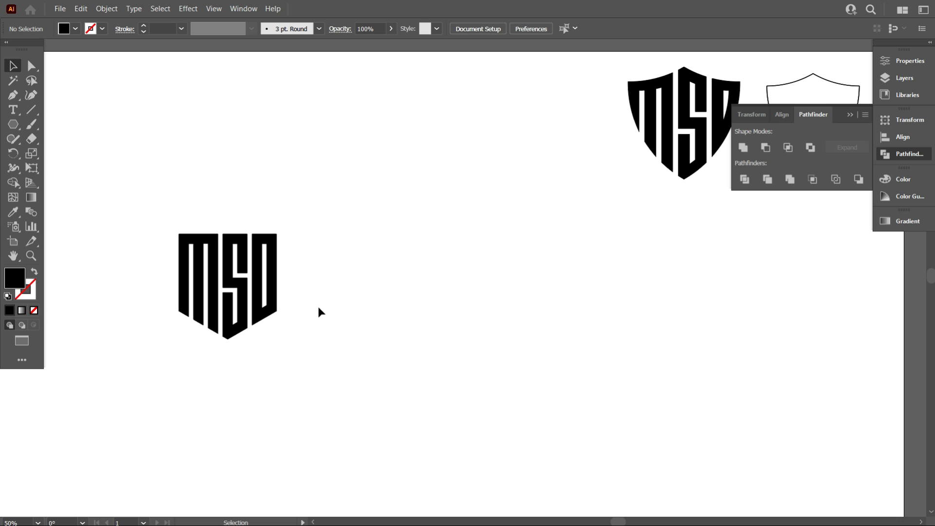
Nudge the hexagonal lettermark slightly to the right and place the shield-shaped MSD logo beside it
drag(268, 309, 287, 312)
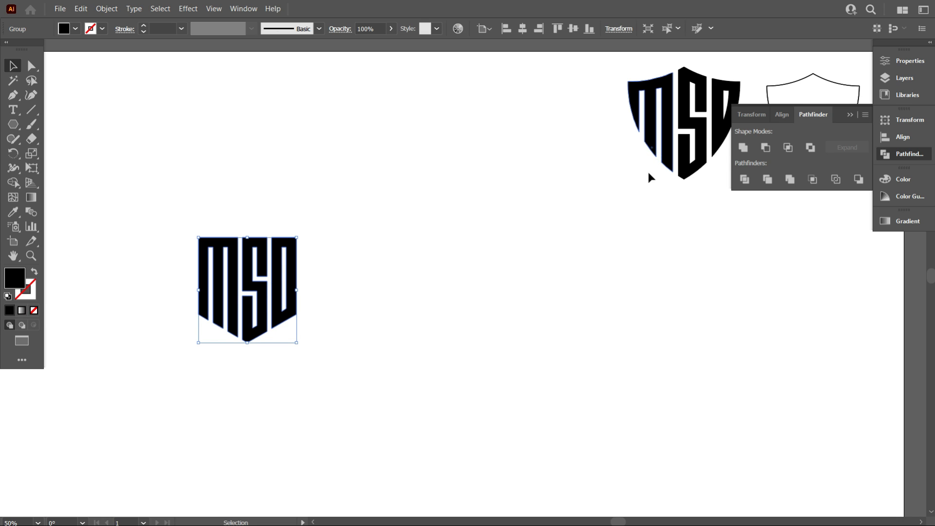
drag(652, 151, 365, 310)
click(271, 359)
Close the Pathfinder panel and examine the hexagonal and shield lettermarks side by side
scroll(153, 366, up, 2)
scroll(208, 371, up, 1)
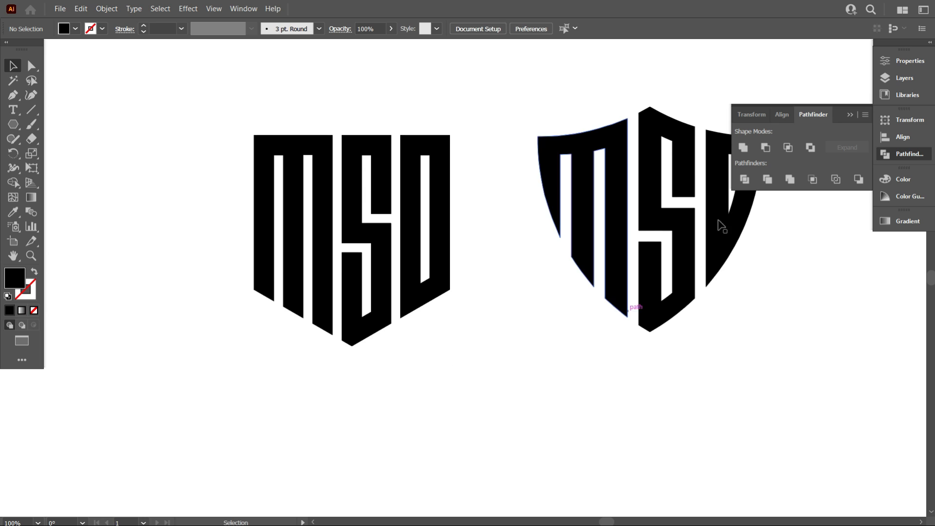
click(849, 114)
scroll(489, 317, up, 3)
scroll(484, 315, down, 1)
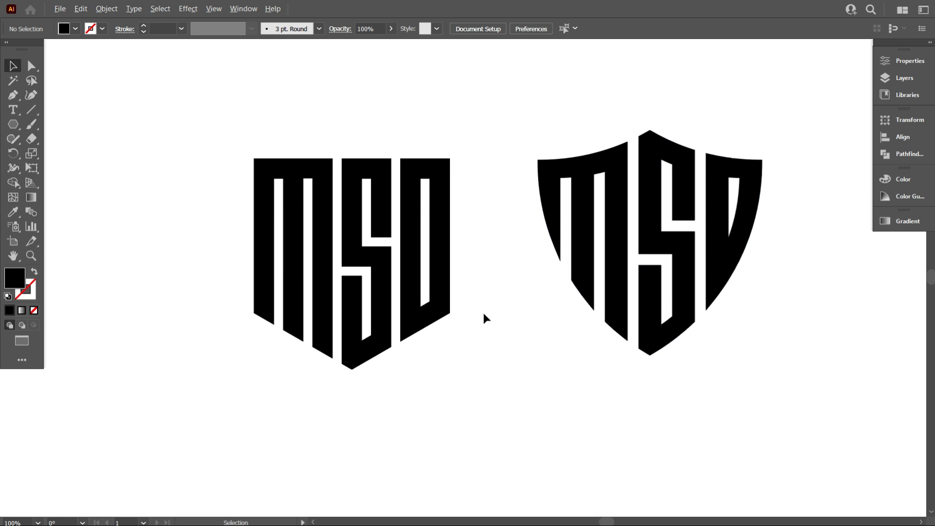
scroll(483, 318, down, 1)
drag(555, 344, 512, 350)
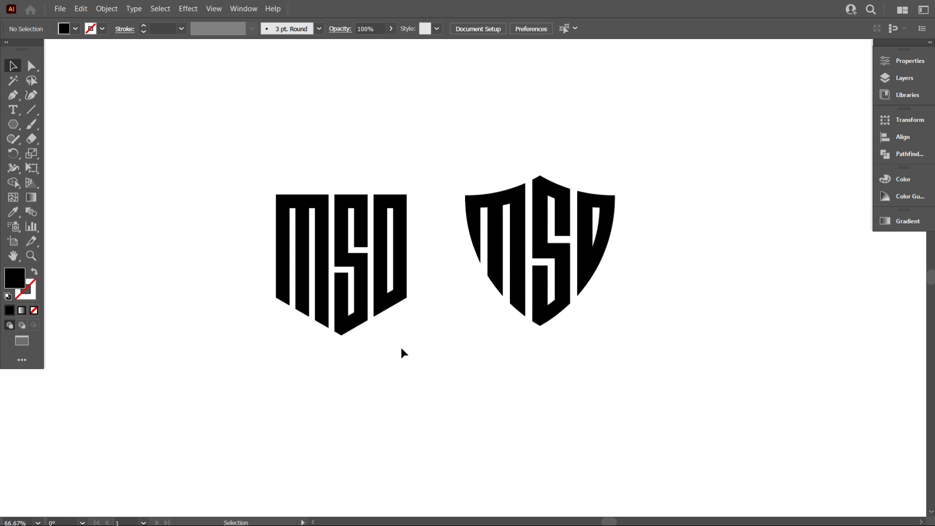
scroll(511, 439, up, 1)
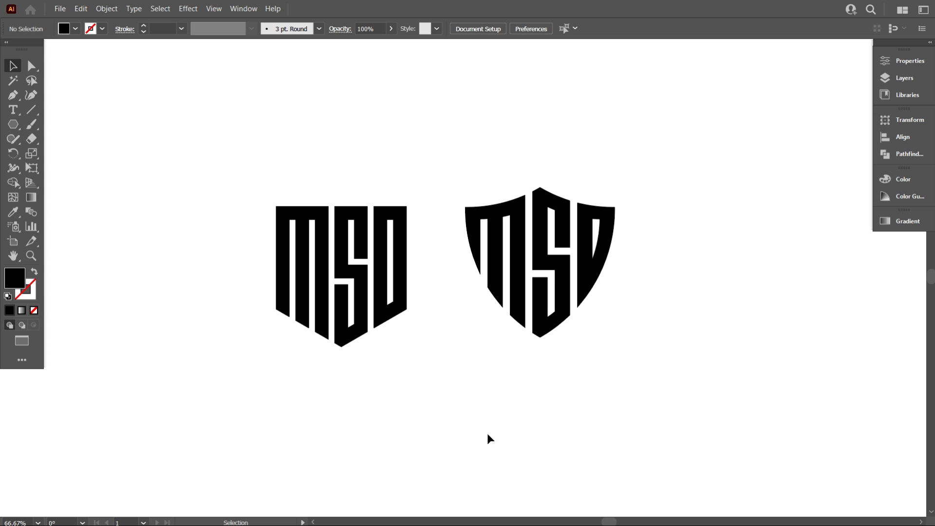
Scale the hexagonal MSD lettermark down and move it to the upper-left corner of the artboard
scroll(351, 314, down, 1)
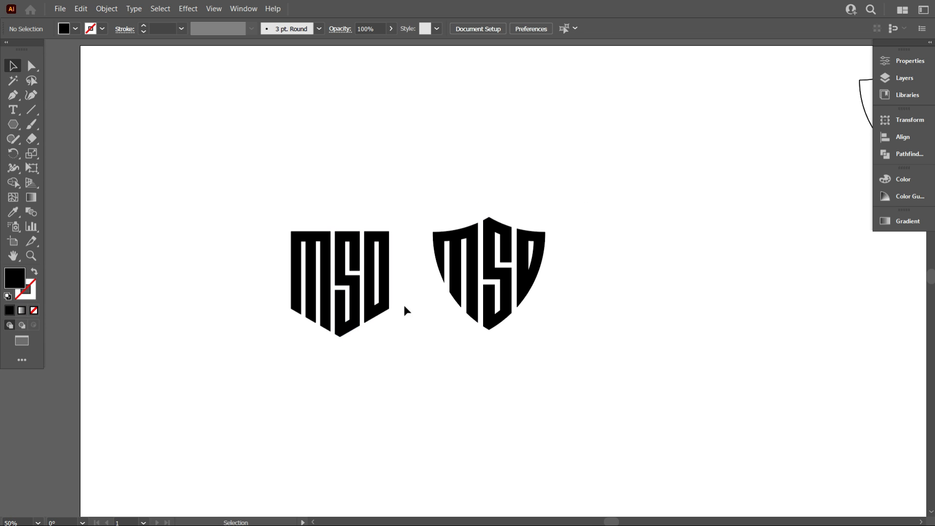
scroll(424, 319, up, 1)
scroll(443, 341, down, 1)
drag(578, 370, 475, 363)
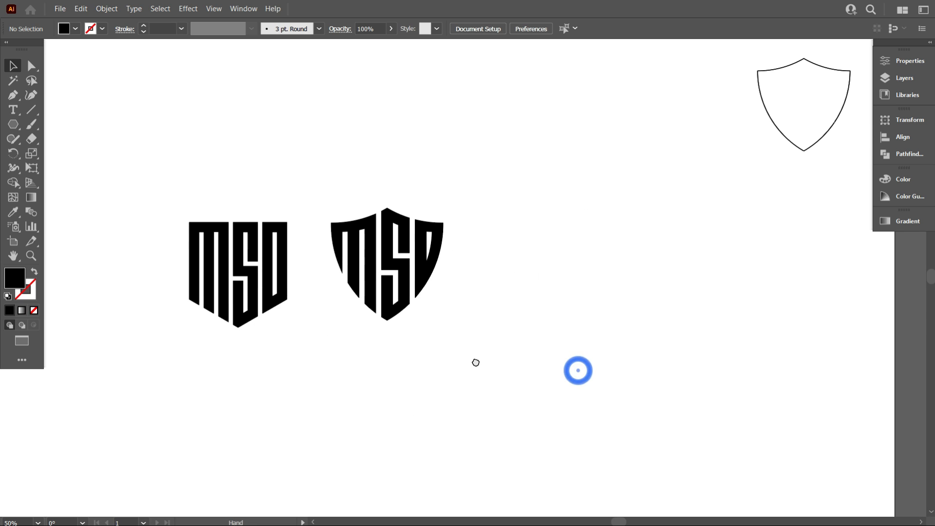
scroll(439, 349, up, 1)
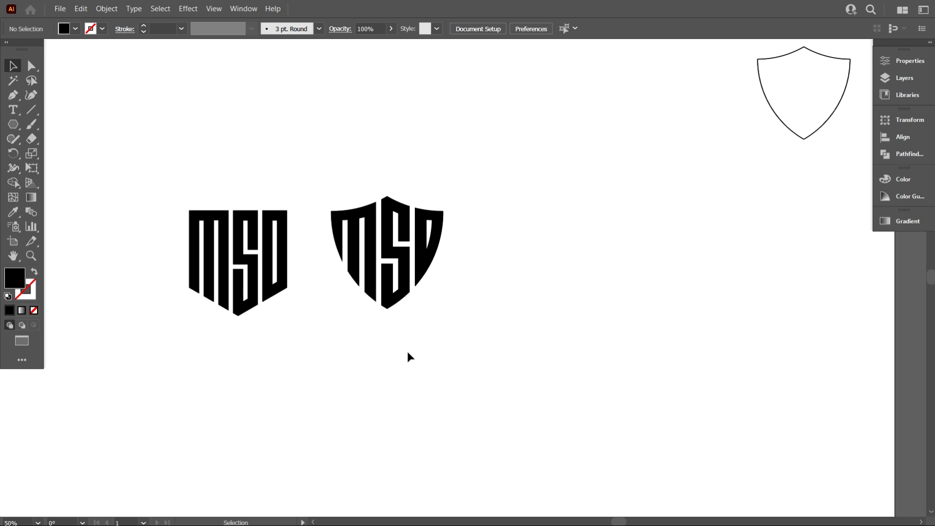
scroll(407, 351, up, 1)
drag(280, 307, 307, 178)
scroll(576, 226, down, 2)
click(311, 210)
Move the empty shield outline from the artboard's upper-right corner to beside the shield-shaped MSD lettermark and deselect it
scroll(636, 292, up, 2)
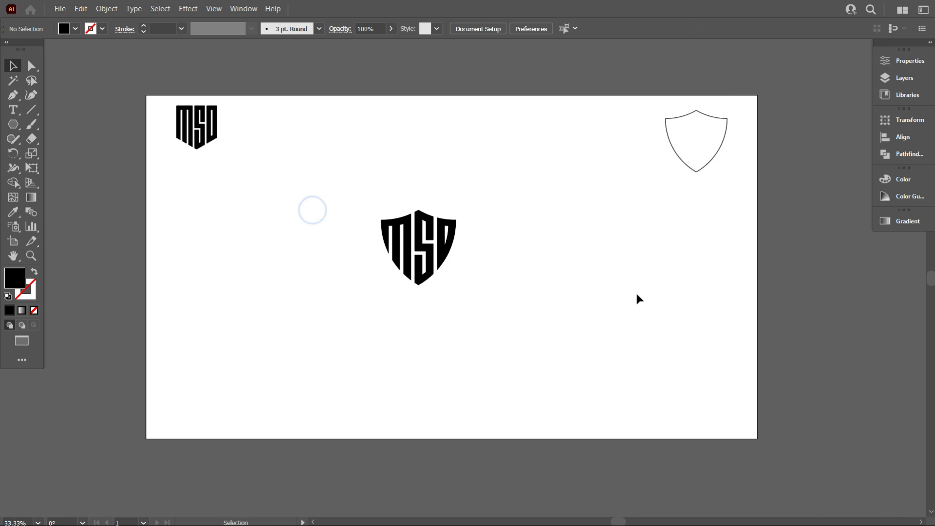
scroll(587, 278, down, 1)
scroll(586, 279, up, 1)
drag(811, 143, 564, 300)
scroll(561, 323, up, 2)
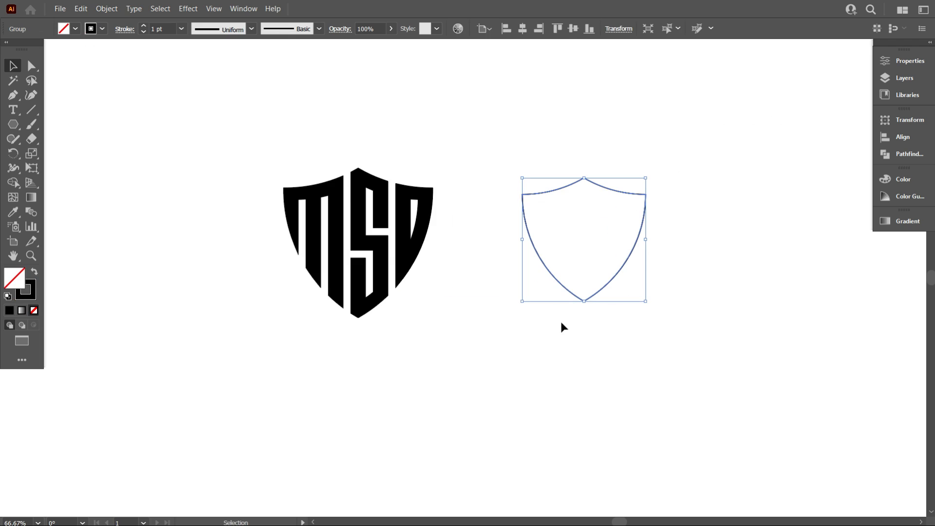
click(383, 319)
Align the shield outline and the shield-shaped lettermark to each other on their horizontal and vertical centers, and deselect them
scroll(382, 320, up, 1)
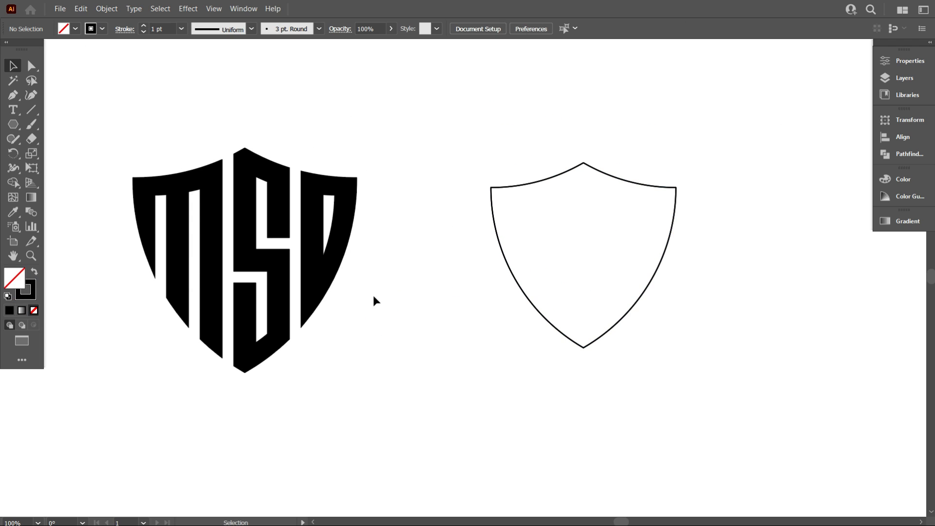
drag(554, 289, 336, 220)
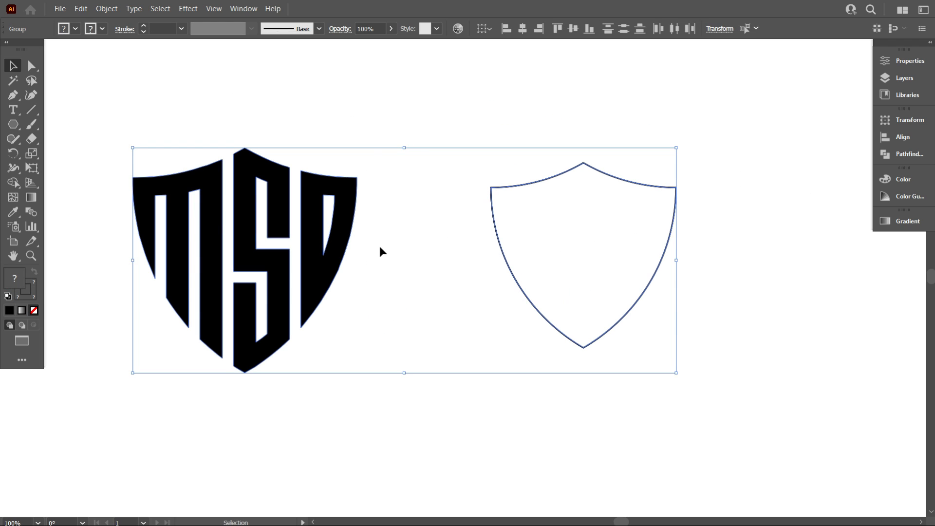
click(521, 29)
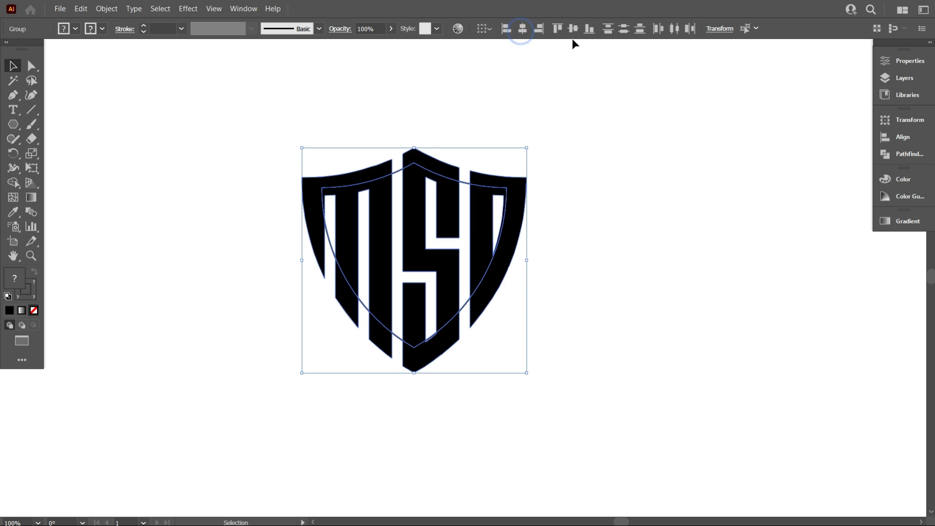
click(573, 29)
click(609, 149)
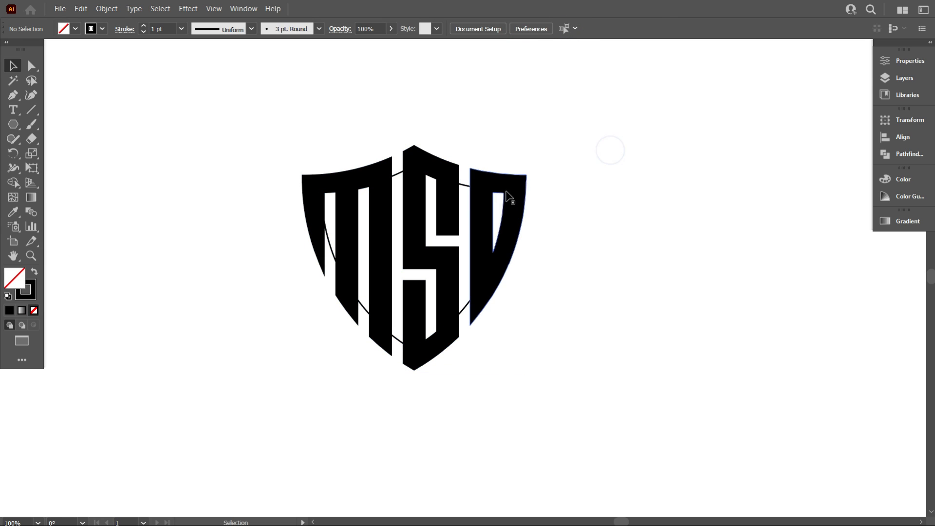
Scale the shield outline up proportionally from its center to meet the lettermark's outer edges, and deselect it
click(467, 187)
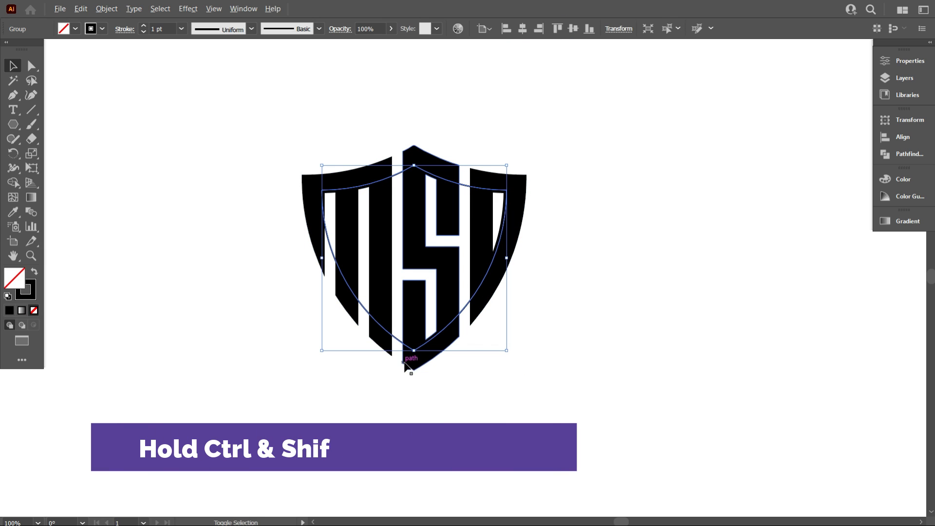
drag(414, 350, 416, 371)
click(407, 401)
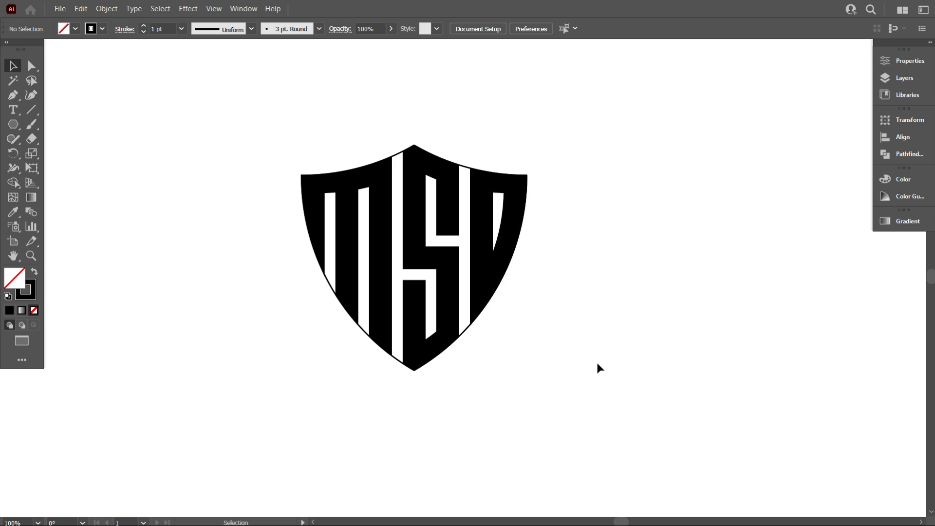
Move the shield-shaped lettermark off the shield outline to an empty area on its right
scroll(408, 244, down, 1)
drag(405, 241, 588, 263)
scroll(492, 258, up, 1)
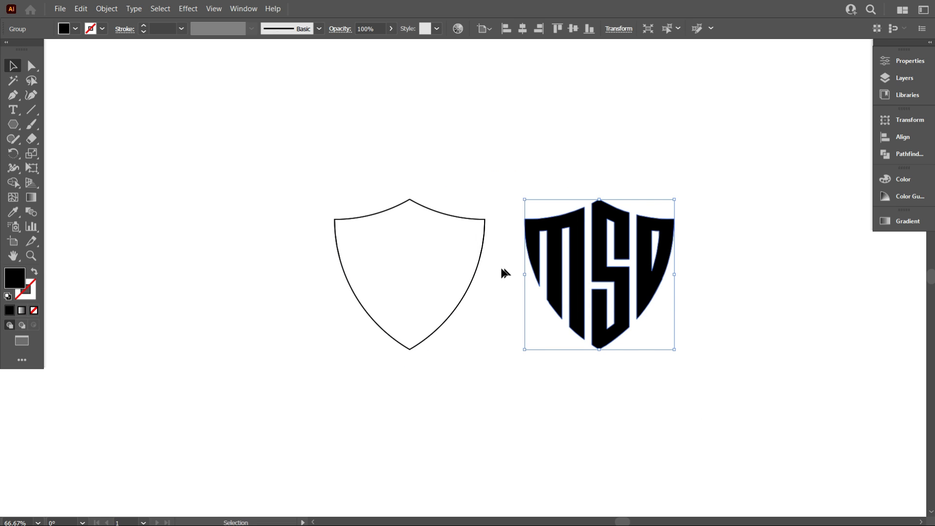
Place a spare copy of the shield-shaped lettermark toward the artboard's upper-left corner and deselect it
scroll(490, 268, down, 3)
drag(527, 273, 327, 195)
scroll(507, 280, up, 3)
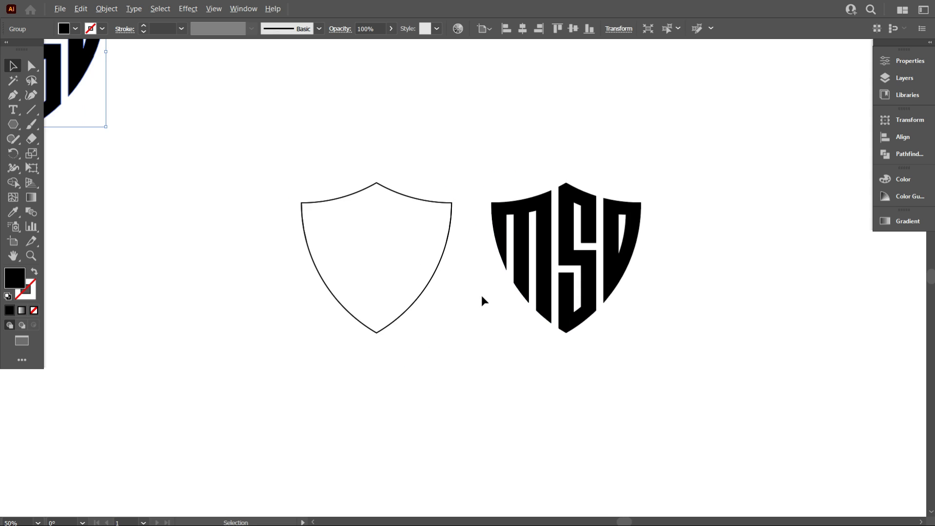
scroll(492, 307, down, 2)
drag(307, 226, 270, 190)
click(265, 213)
scroll(414, 306, up, 3)
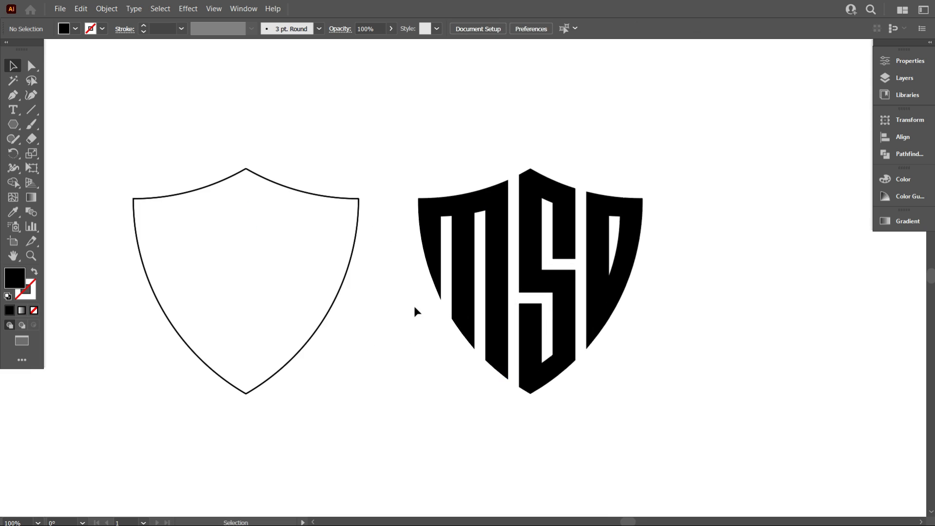
Add a black 6 pt stroke to the lettermark beside the shield outline and deselect it
click(501, 245)
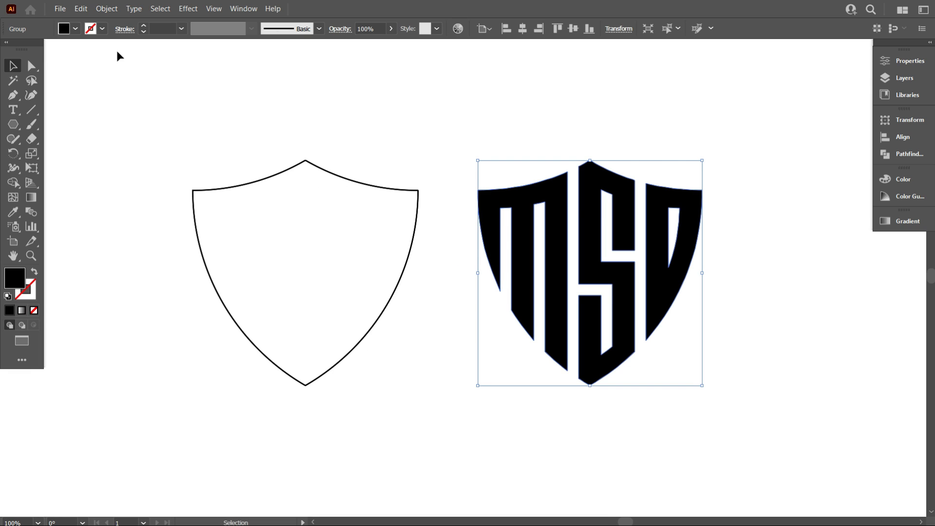
click(103, 33)
click(34, 52)
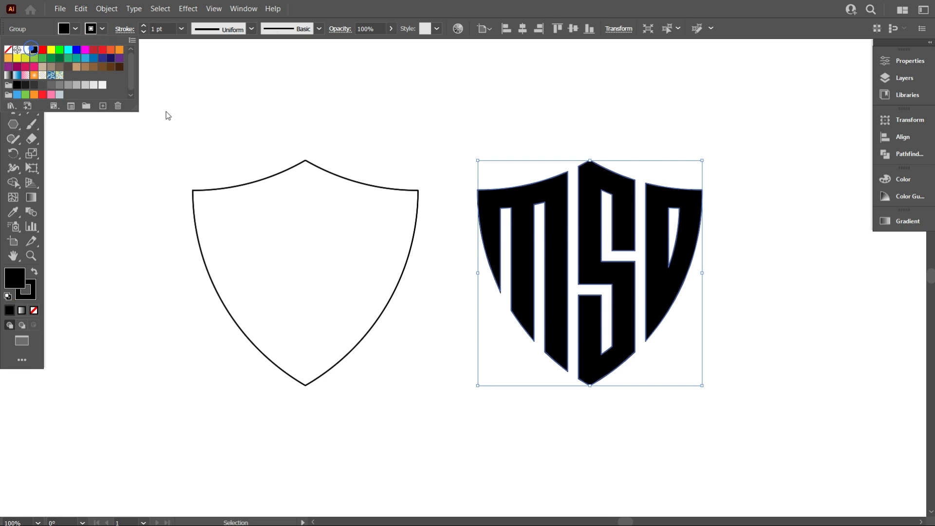
click(167, 111)
scroll(166, 28, up, 4)
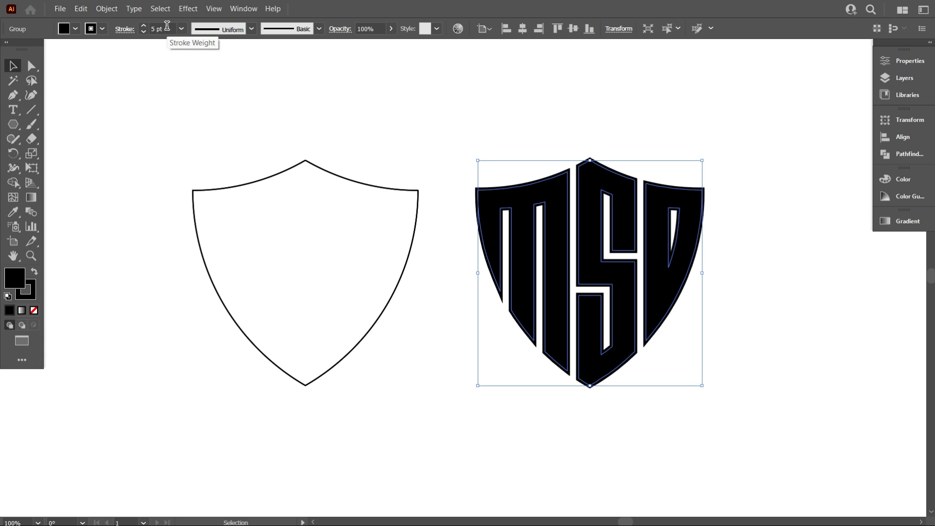
scroll(167, 26, up, 1)
click(183, 80)
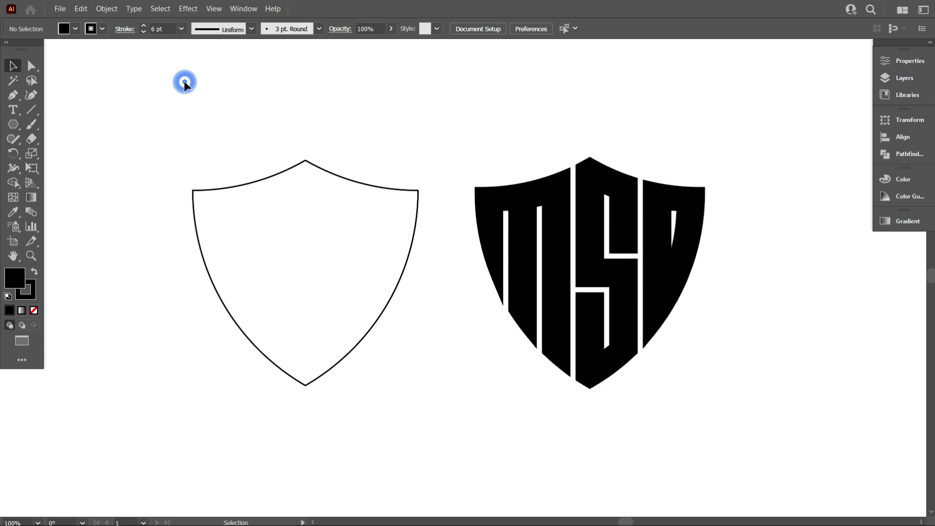
Reduce the lettermark's stroke weight to 4 pt and deselect it
click(510, 221)
click(255, 100)
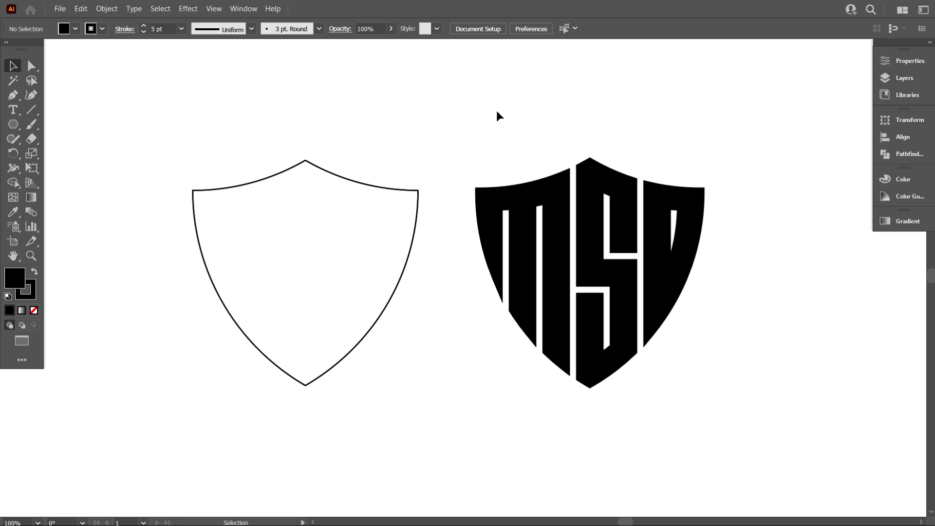
drag(496, 111, 543, 176)
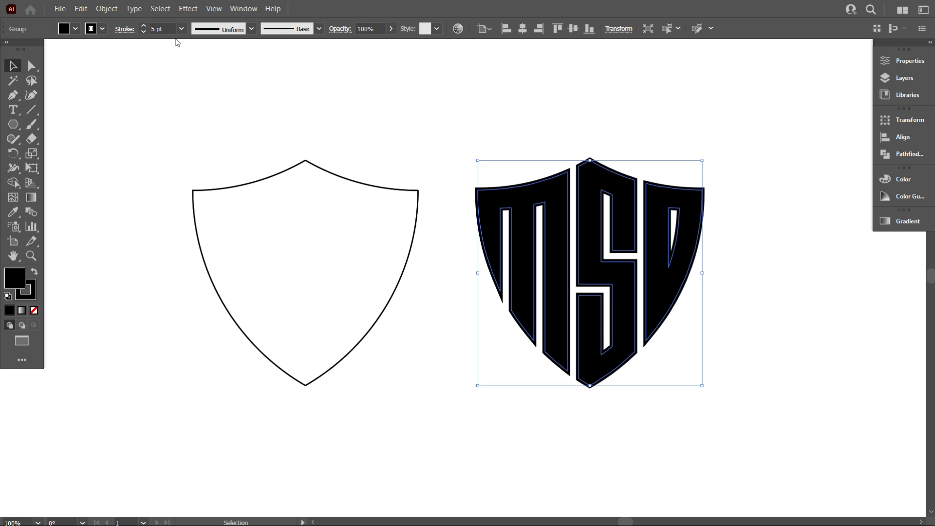
scroll(168, 29, down, 1)
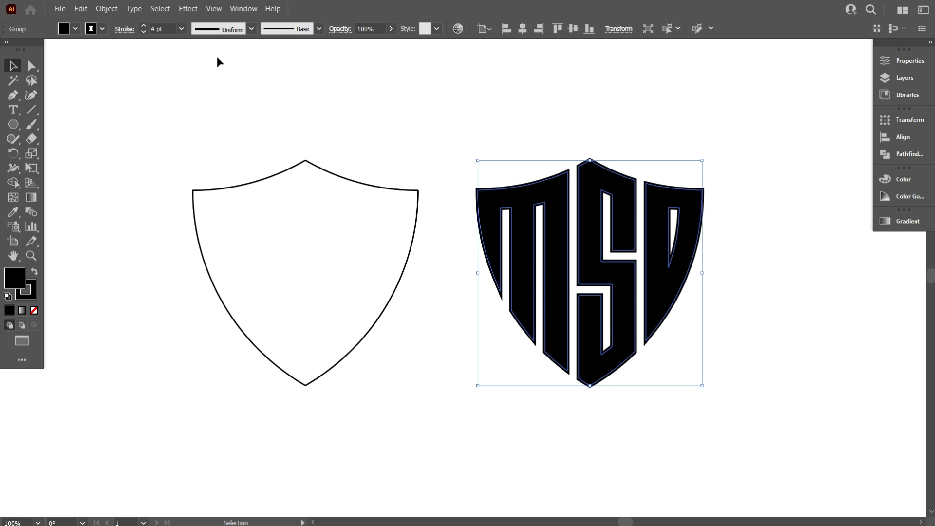
click(300, 93)
Expand the lettermark so that its 4 pt stroke becomes filled shapes
drag(488, 125, 598, 197)
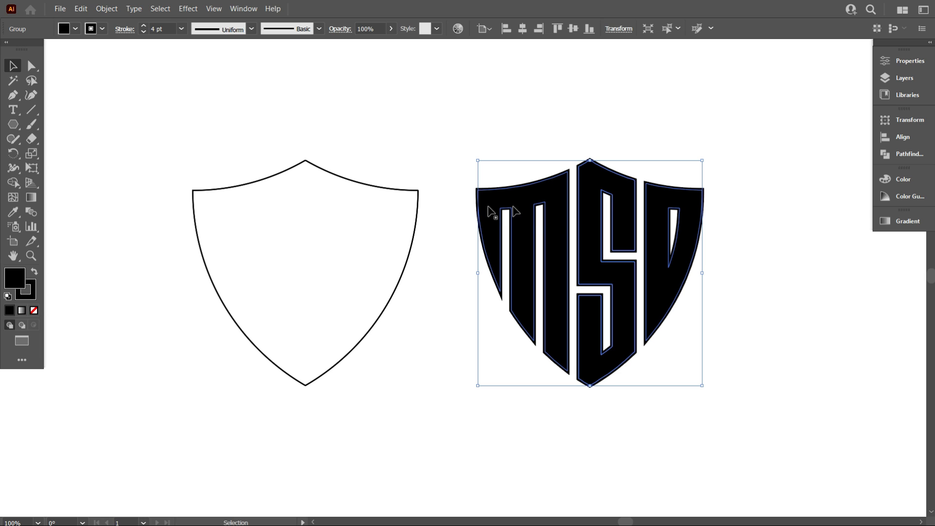
click(107, 9)
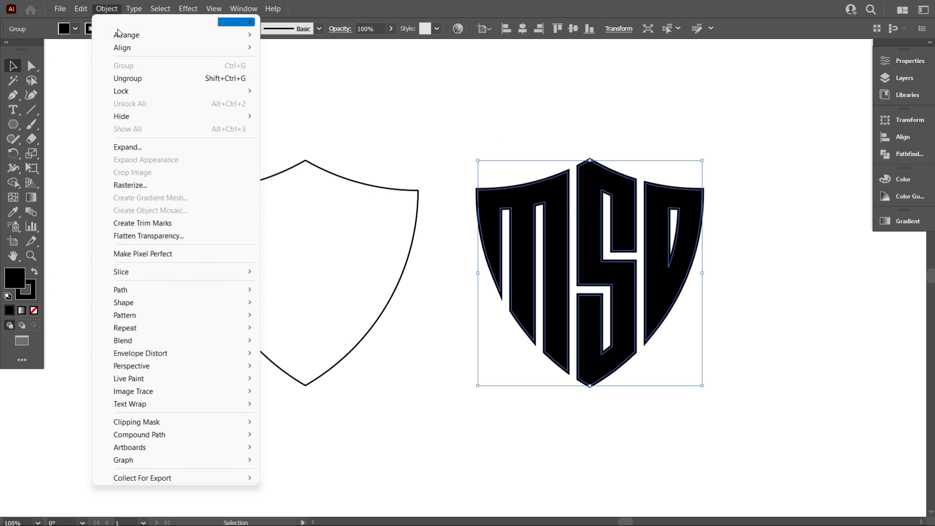
click(144, 141)
click(449, 326)
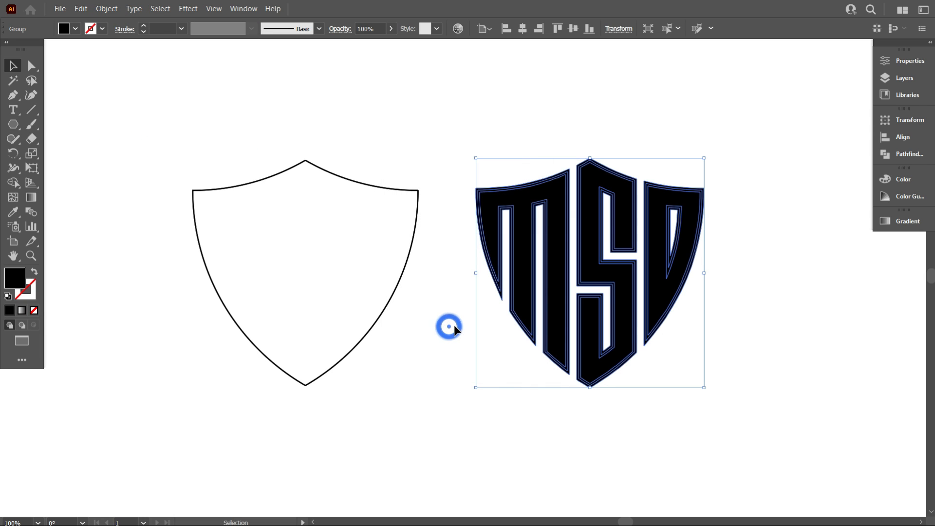
Unite the lettermark's expanded fill and stroke shapes with Pathfinder and deselect the result
click(907, 155)
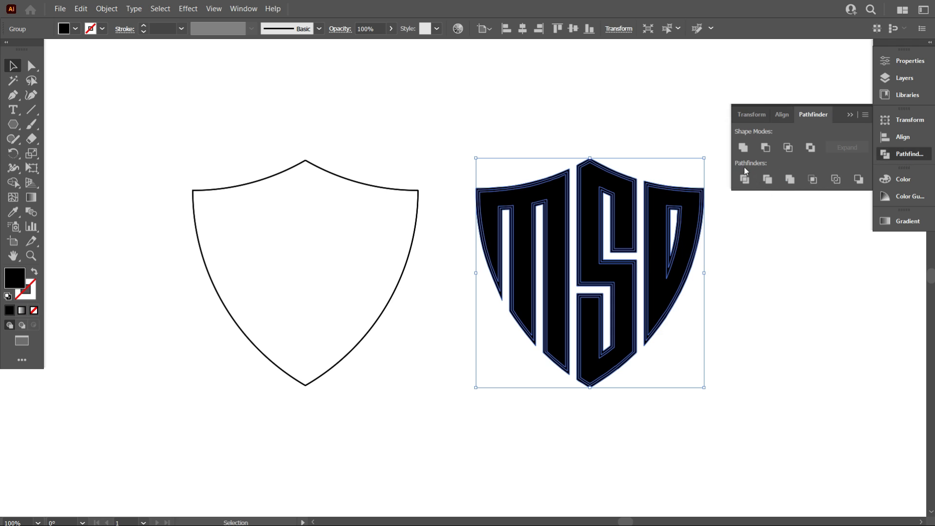
click(744, 147)
click(452, 308)
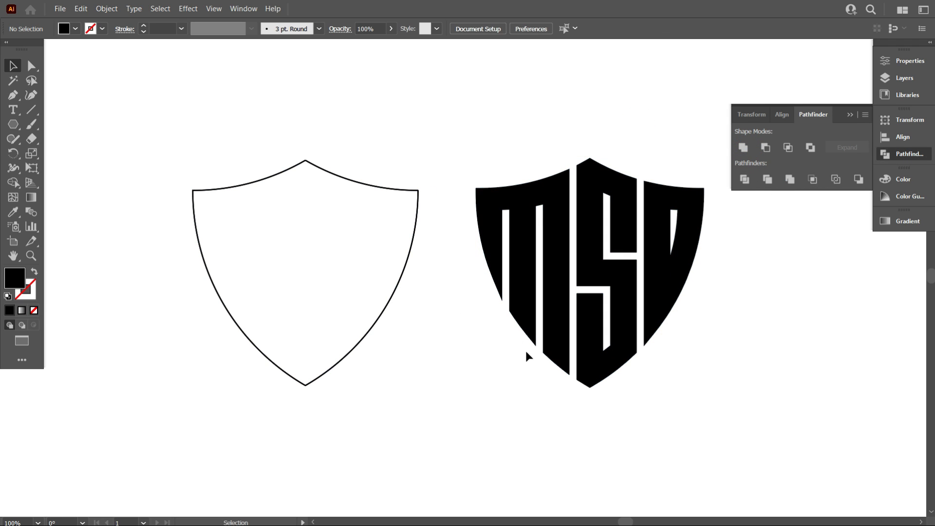
Align the shield outline and the united lettermark on their horizontal and vertical centers, and deselect them
drag(406, 267, 384, 245)
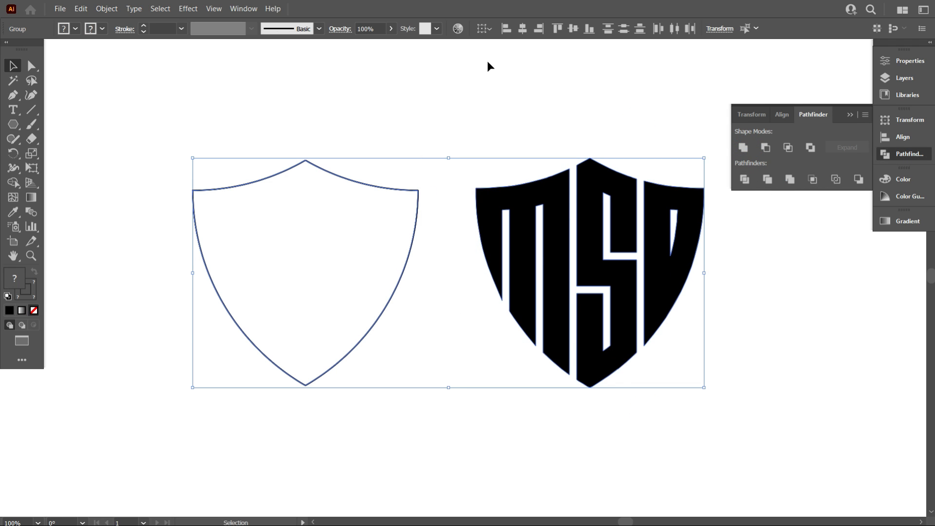
click(522, 28)
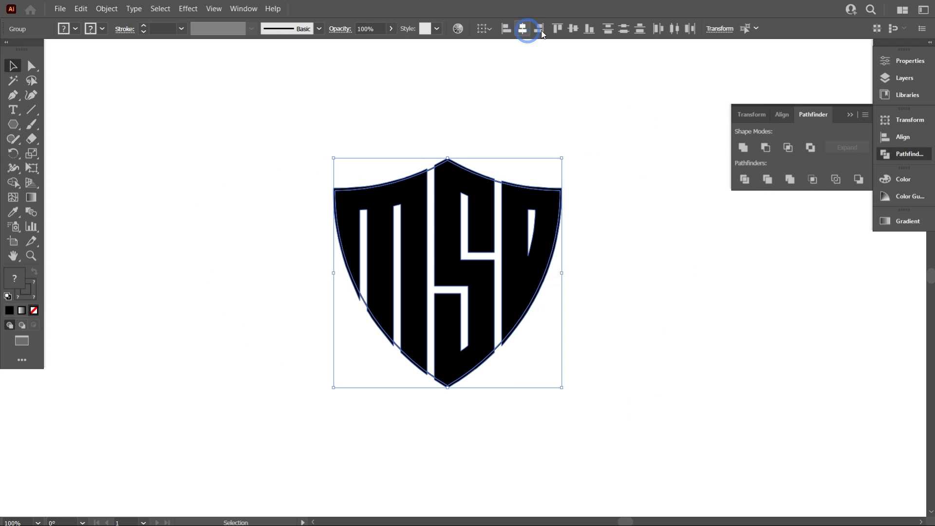
click(624, 110)
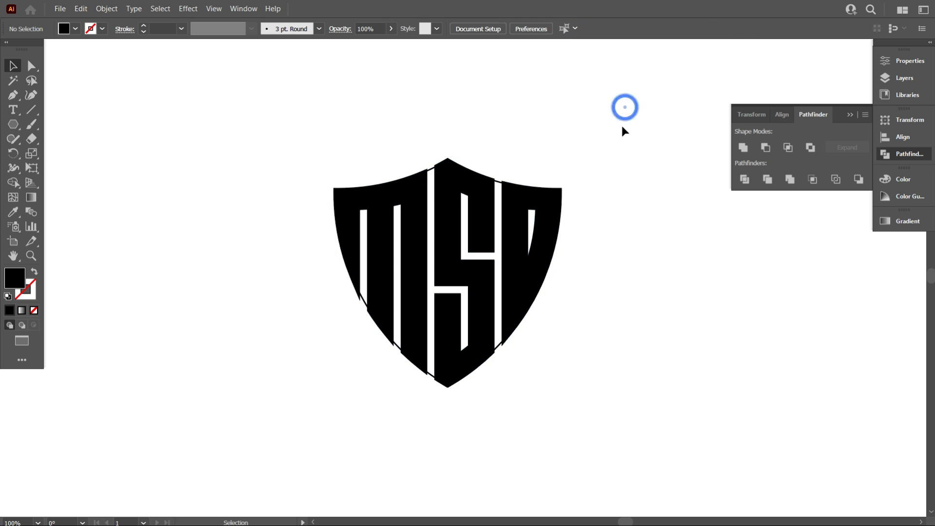
Increase the shield outline's stroke weight to 7 pt and deselect it
click(499, 182)
scroll(166, 29, up, 3)
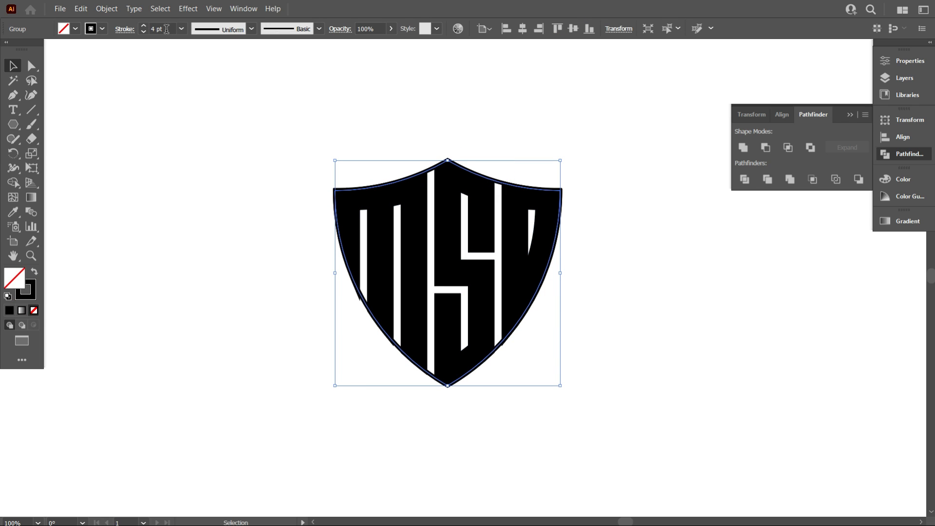
scroll(166, 29, up, 3)
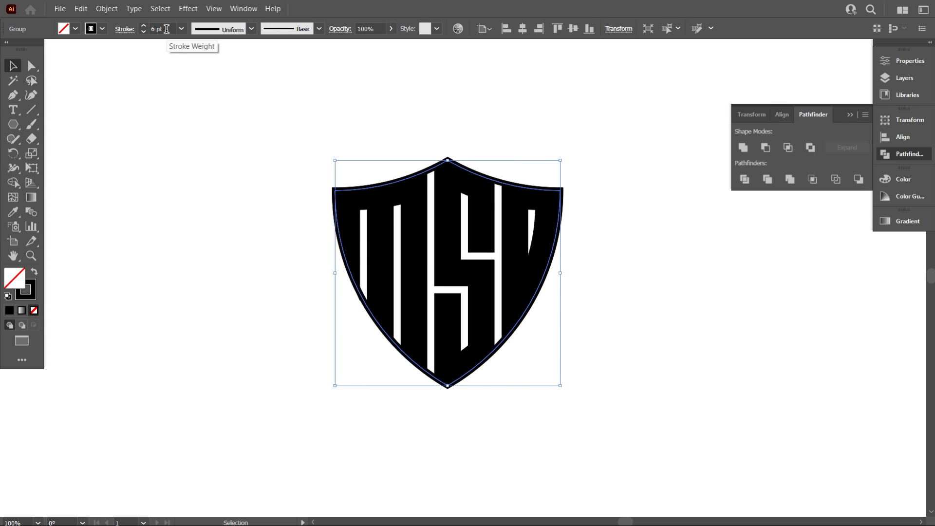
click(190, 195)
Check the outline's lower-left edge up close, and raise the shield outline's stroke weight to 9 pt
scroll(374, 319, up, 4)
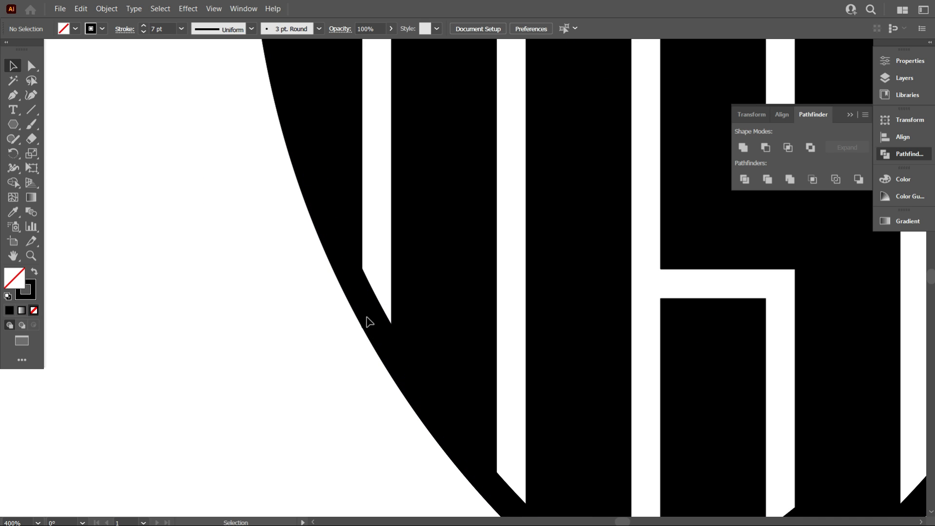
scroll(374, 224, up, 1)
scroll(374, 267, up, 2)
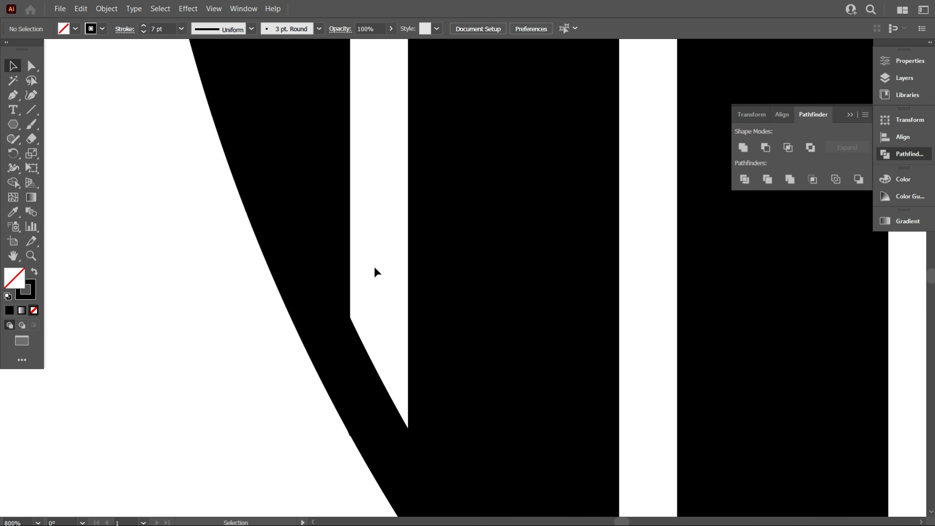
scroll(375, 264, down, 2)
scroll(376, 264, down, 3)
key(ctrl+0)
click(376, 269)
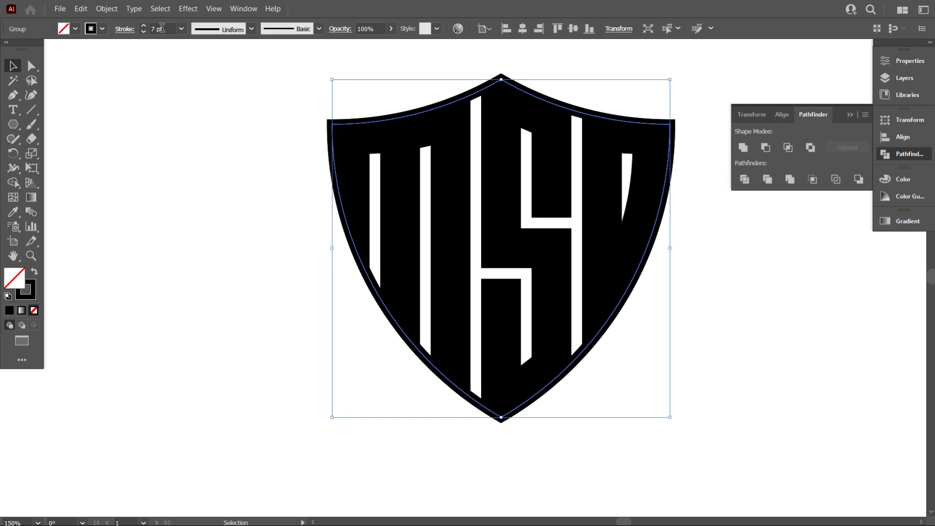
key(Up)
key(Up)
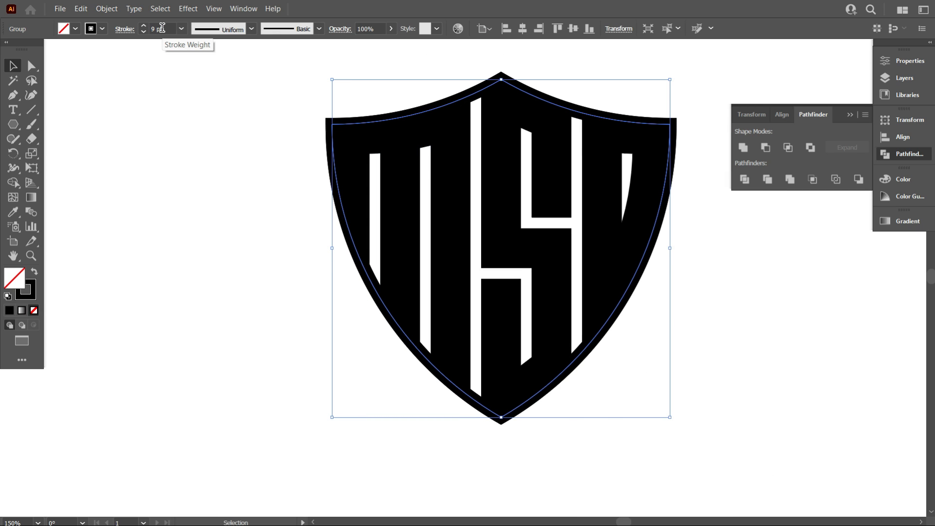
click(245, 161)
Examine how the thickened shield outline meets the letters, both close up and at overall size
scroll(436, 316, down, 3)
scroll(419, 319, up, 5)
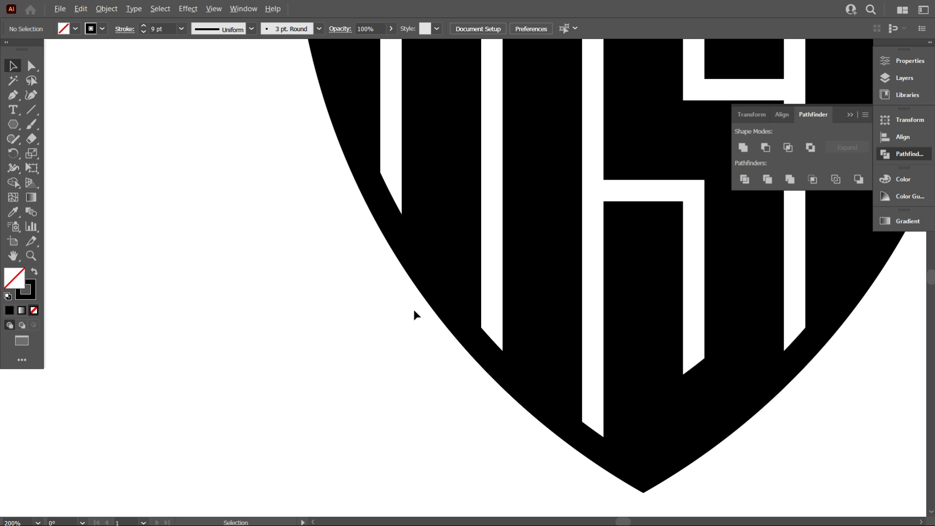
click(388, 188)
scroll(384, 300, down, 4)
click(312, 299)
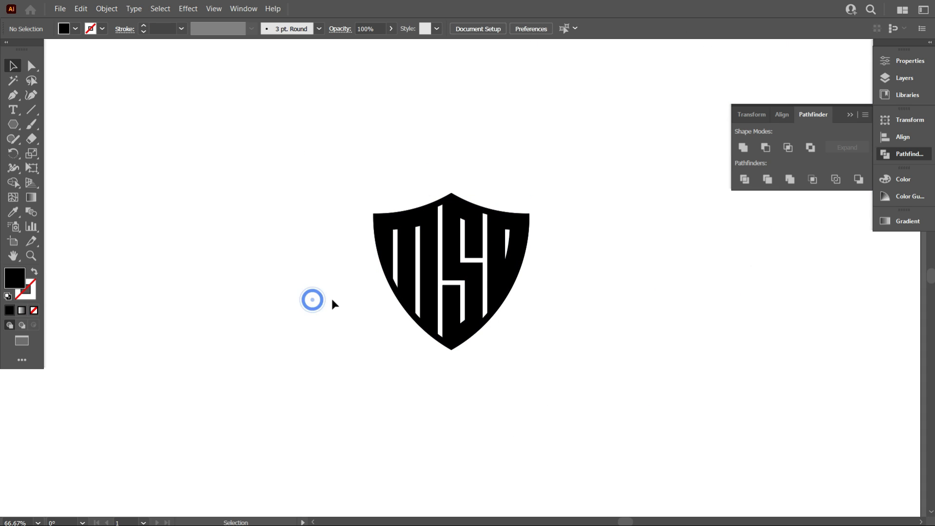
scroll(484, 370, up, 2)
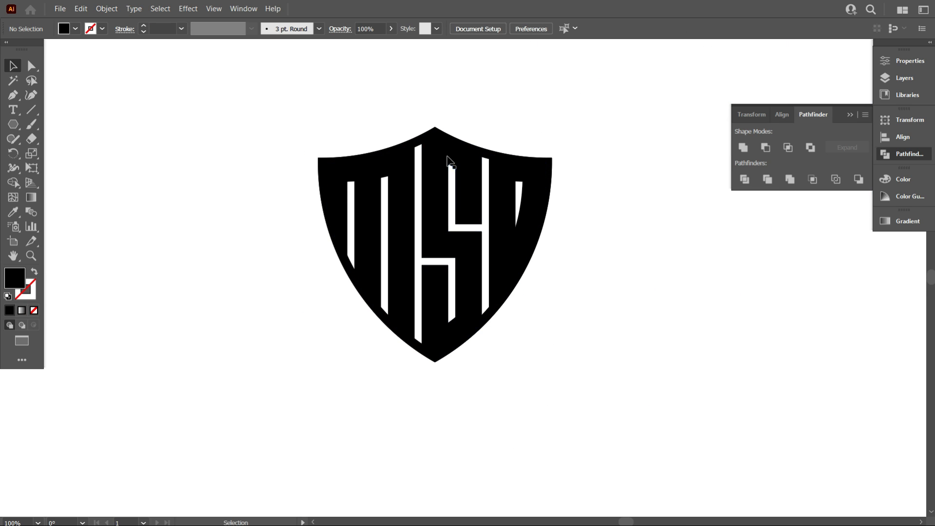
click(423, 144)
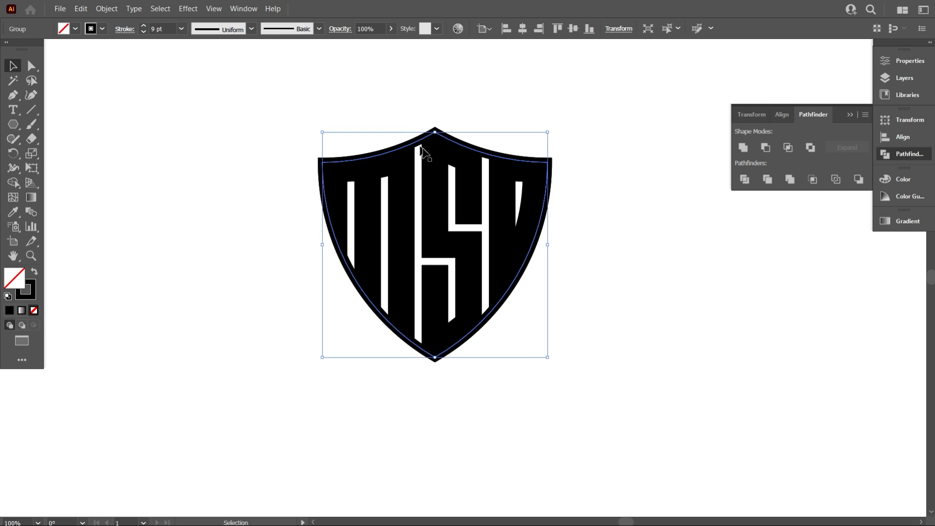
click(775, 365)
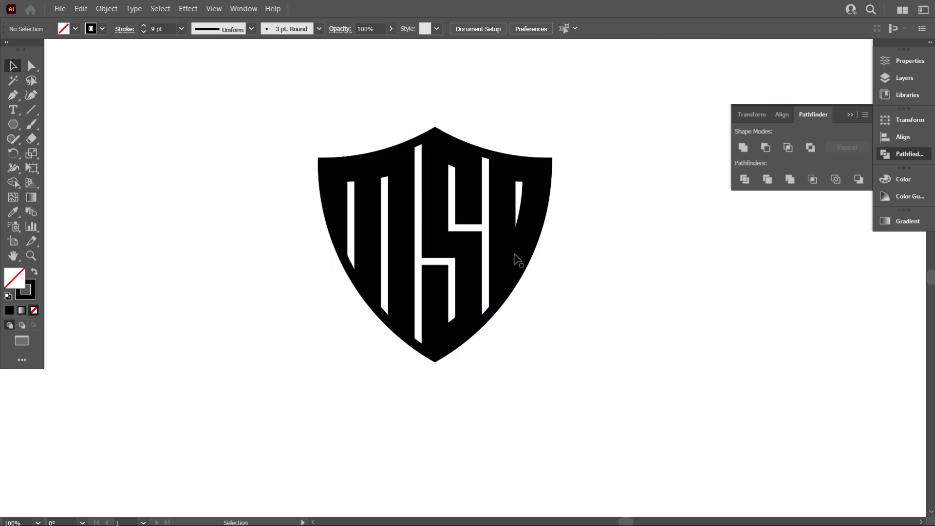
Move the lettermark off the shield outline and convert the outline's 9 pt stroke into a filled shape with Outline Stroke
drag(468, 246, 654, 331)
click(449, 151)
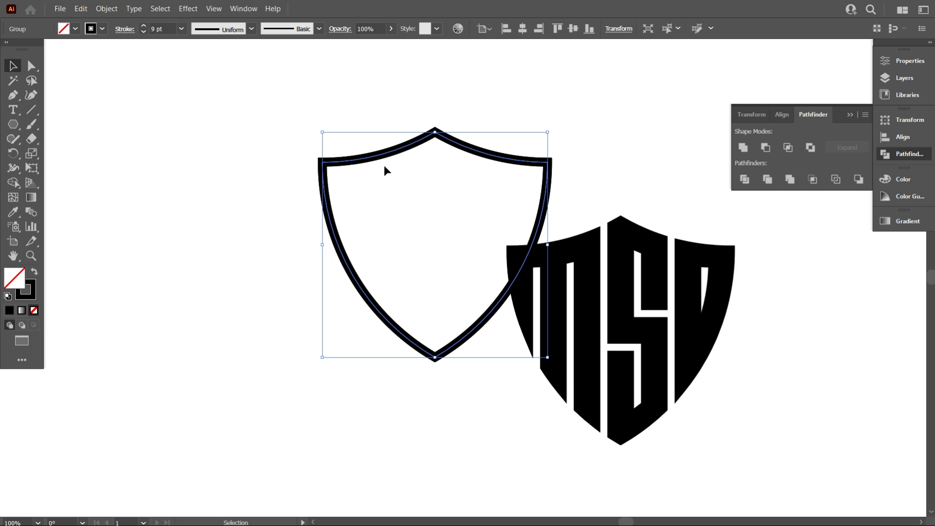
click(107, 8)
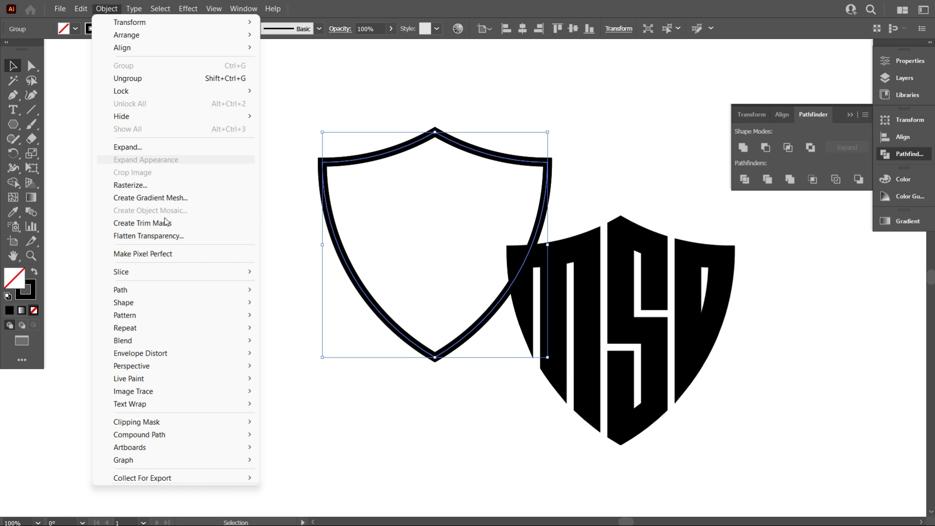
mouse_move(176, 296)
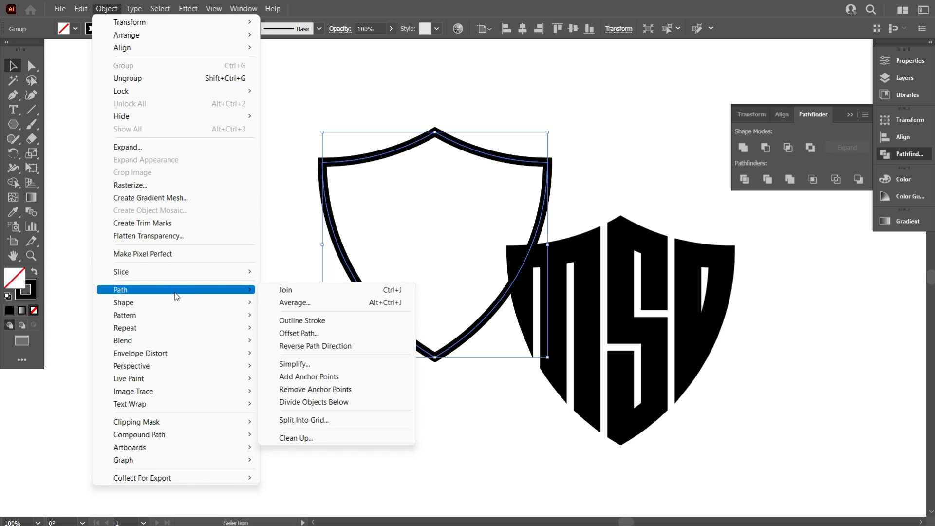
click(317, 321)
click(240, 209)
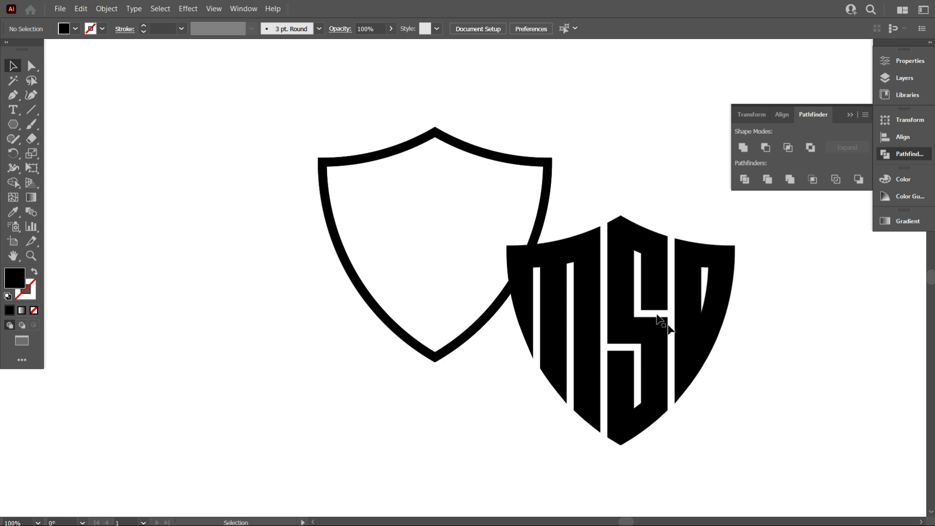
Align the outlined shield frame and the lettermark to each other on their horizontal and vertical centers
click(522, 240)
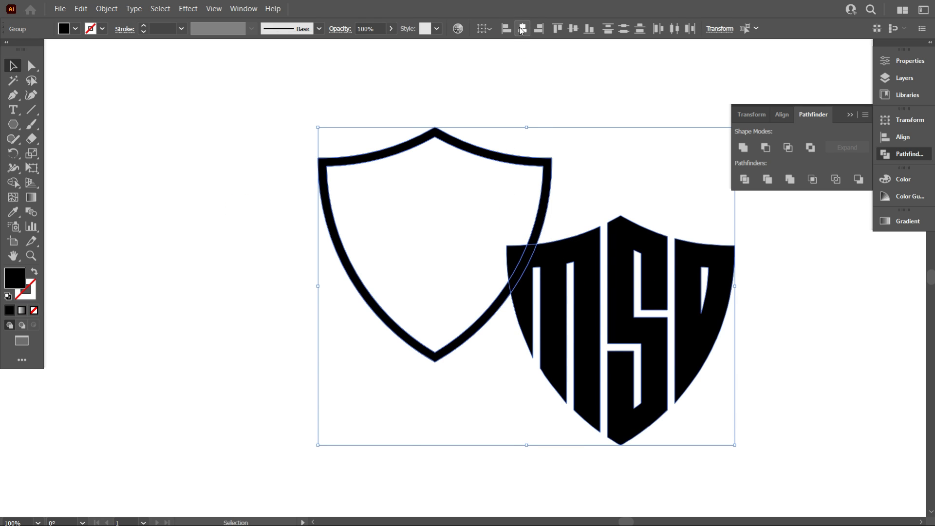
click(522, 31)
click(573, 28)
scroll(450, 120, down, 1)
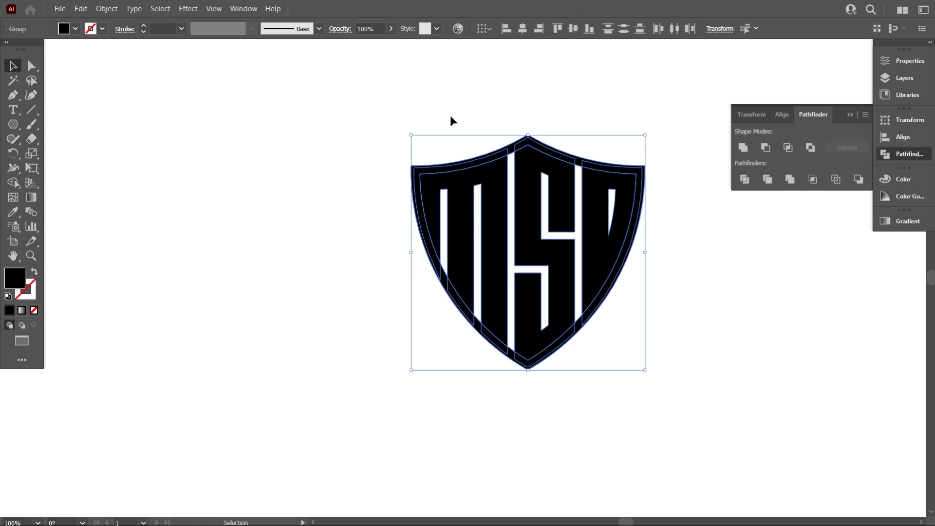
Move the shield frame and the overlapping lettermark together slightly to the left on the artboard
click(364, 119)
drag(338, 104, 685, 384)
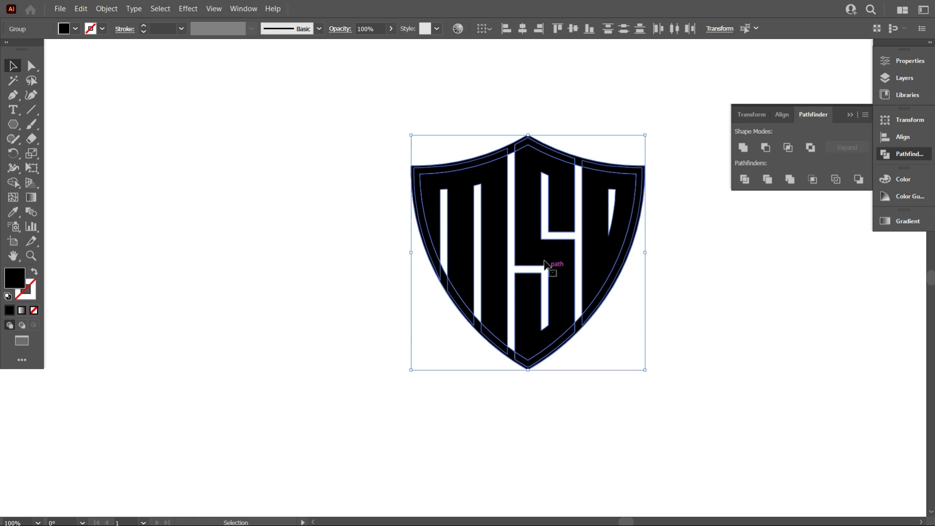
drag(544, 260, 490, 262)
click(580, 368)
scroll(597, 341, up, 1)
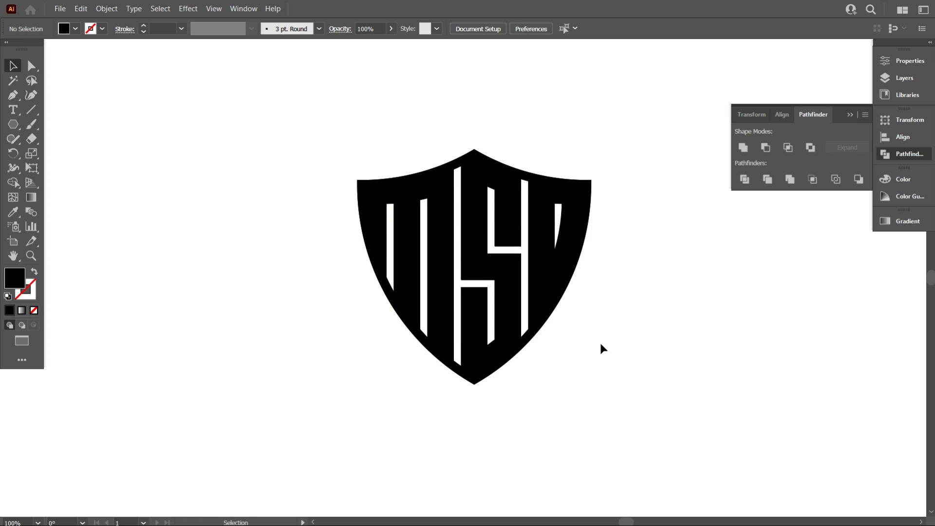
scroll(600, 344, up, 1)
scroll(604, 346, up, 3)
scroll(614, 348, down, 1)
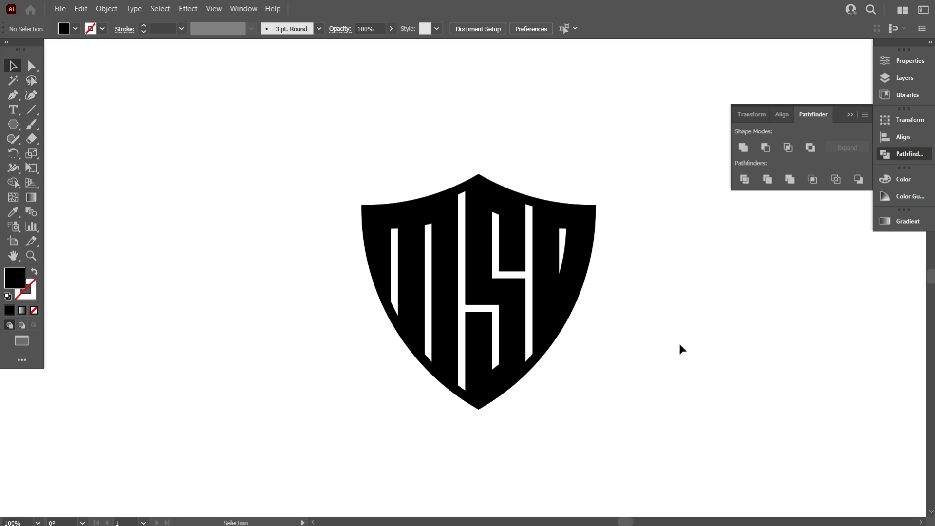
Fill the two inner slits of the M with the Shape Builder tool, joining them to the shield frame
drag(475, 279, 617, 400)
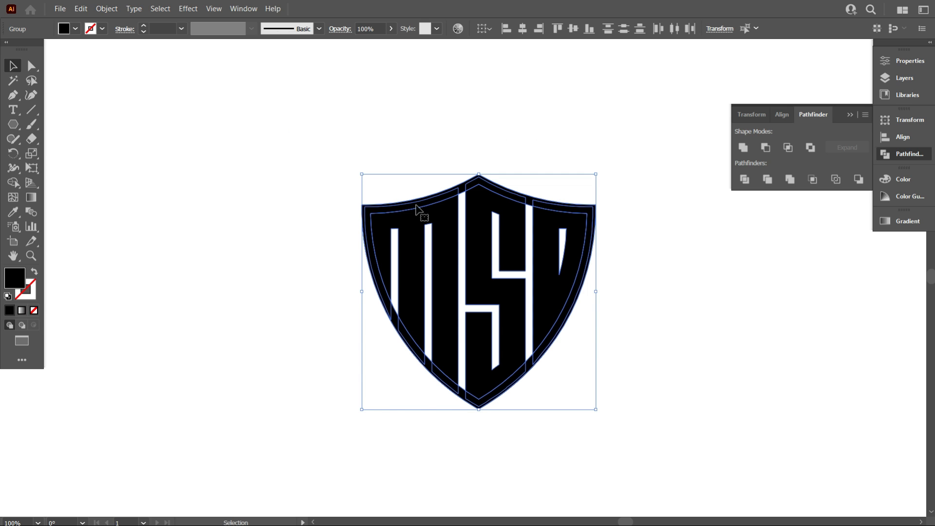
click(14, 183)
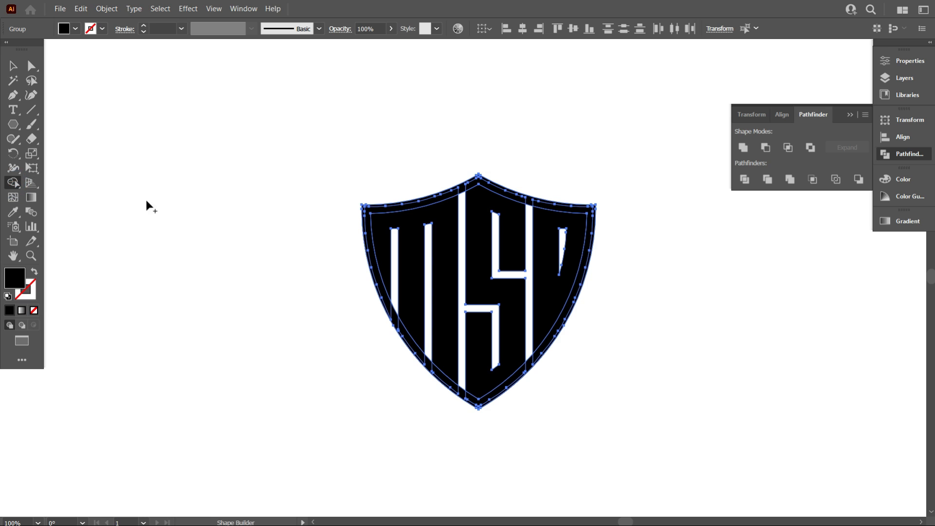
scroll(388, 304, up, 2)
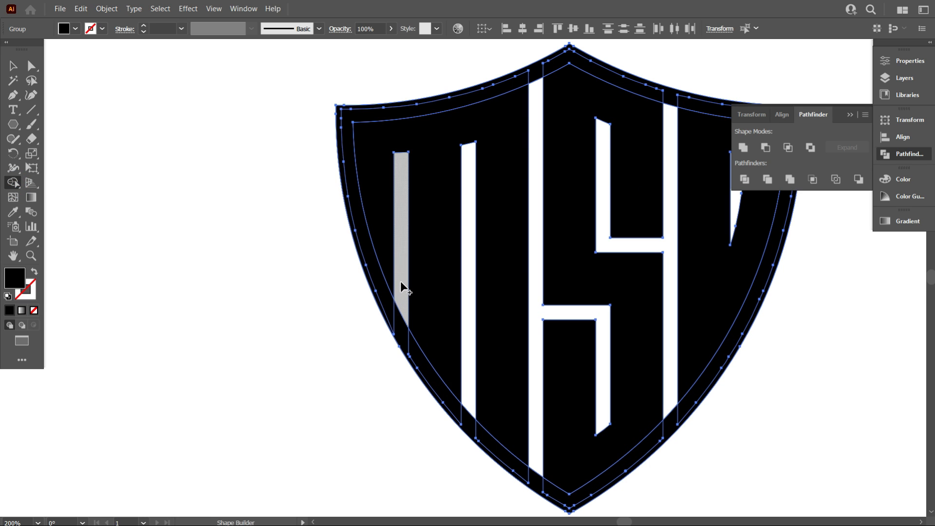
drag(402, 291, 405, 339)
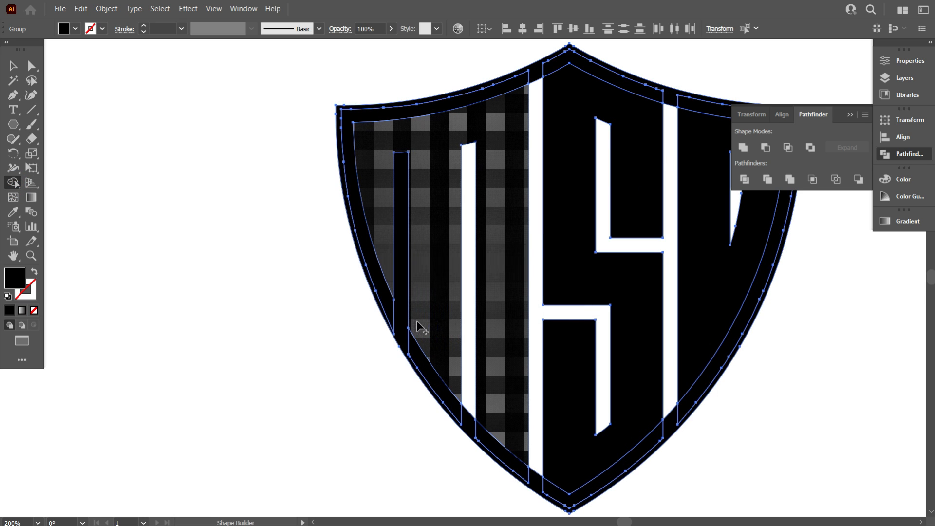
drag(467, 385, 471, 425)
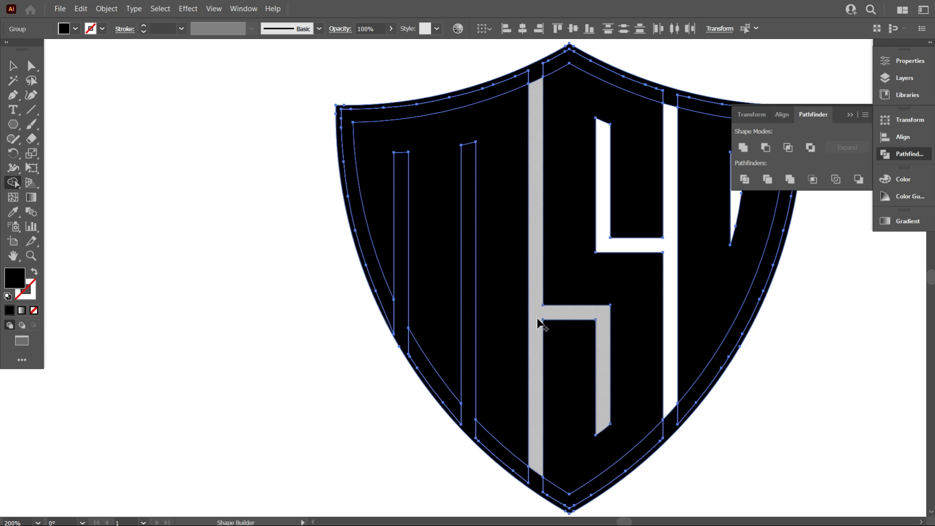
Fill the gaps around the S and the D's inner opening in the shield using the Shape Builder tool
click(538, 320)
scroll(537, 390, down, 2)
click(538, 414)
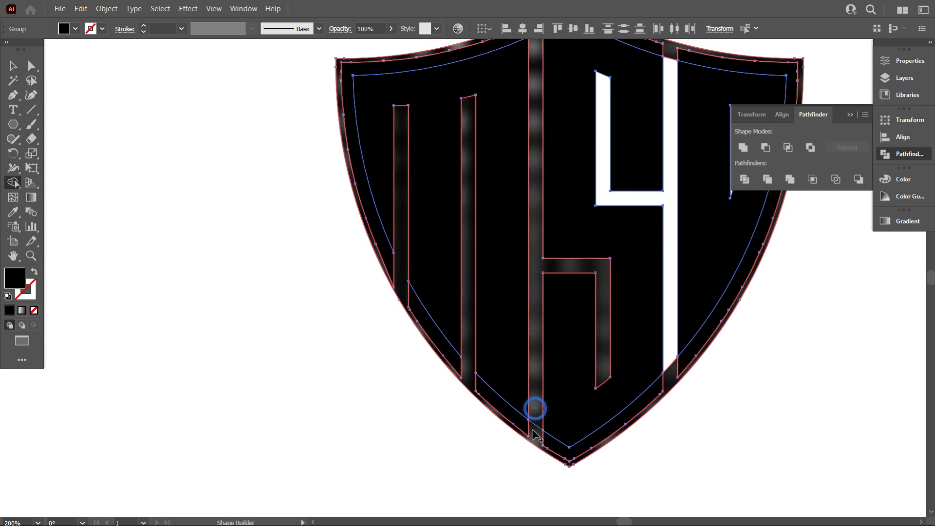
scroll(547, 430, up, 2)
click(669, 241)
scroll(668, 253, up, 6)
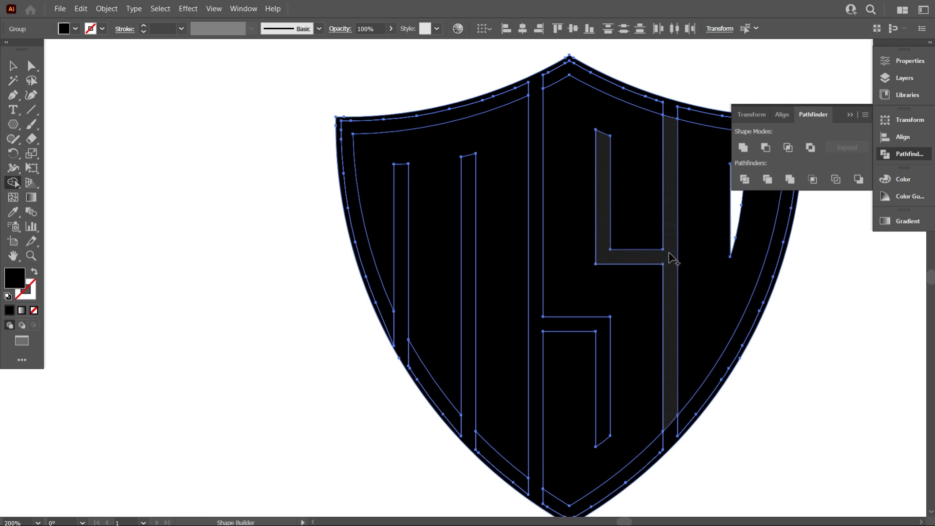
click(670, 210)
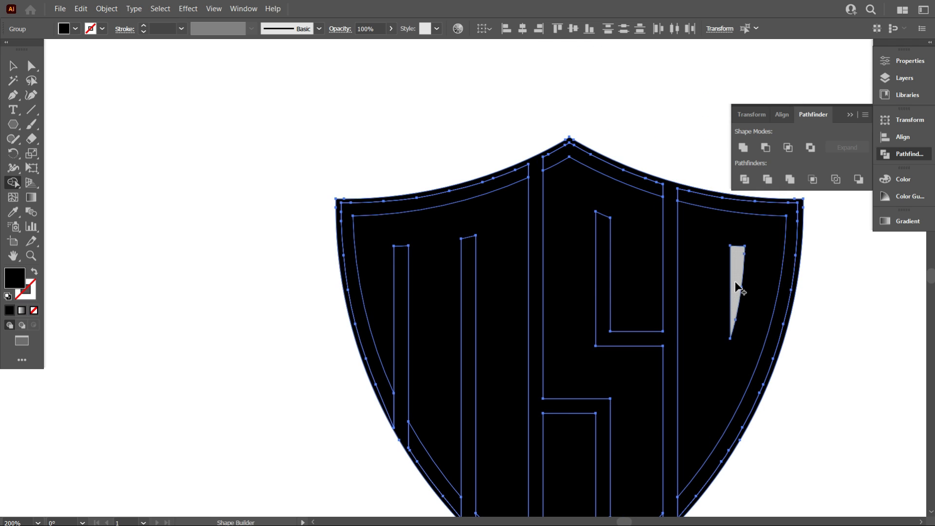
scroll(517, 252, down, 1)
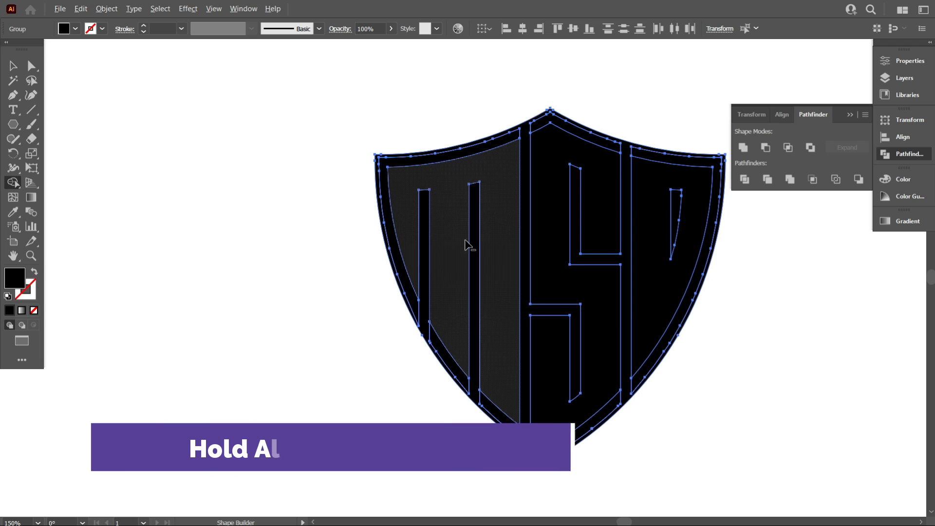
Remove the M, S and D letter areas with the Shape Builder tool, leaving the frame and the dividing lines
alt+click(460, 241)
alt+click(552, 275)
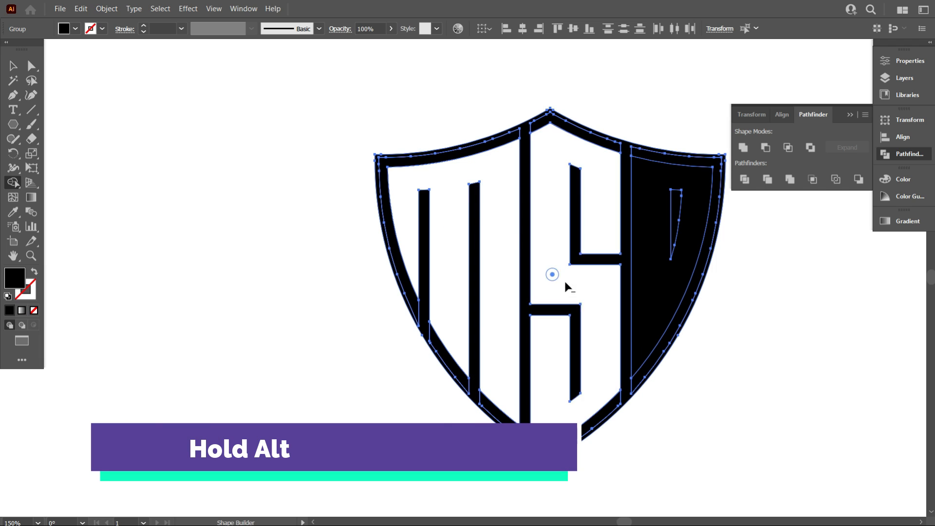
alt+click(656, 296)
key(ctrl+0)
key(v)
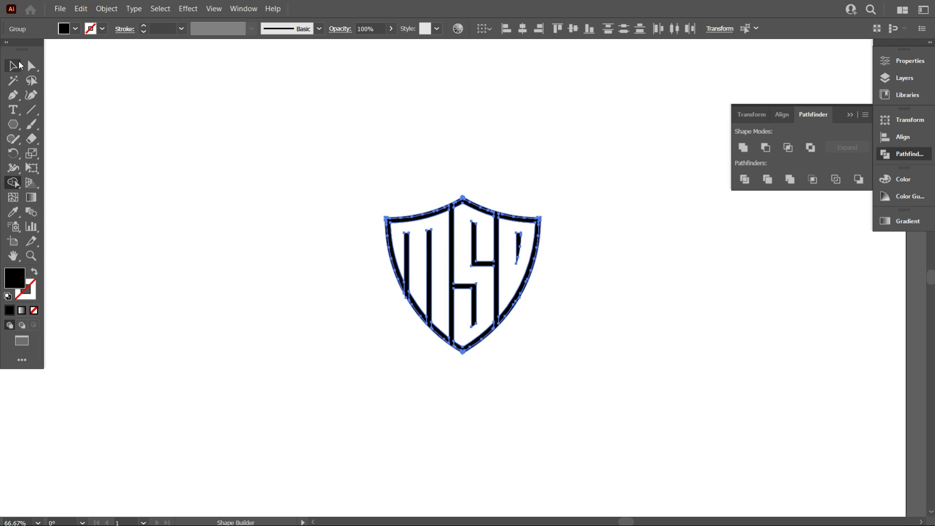
click(149, 93)
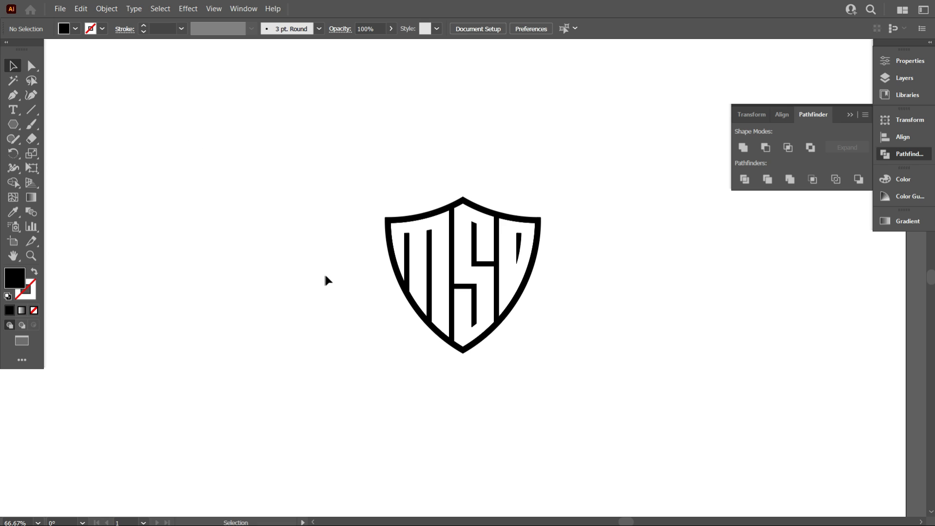
Unite all the remaining frame and divider pieces of the shield logo into one shape with Pathfinder
scroll(395, 325, down, 3)
scroll(405, 343, up, 3)
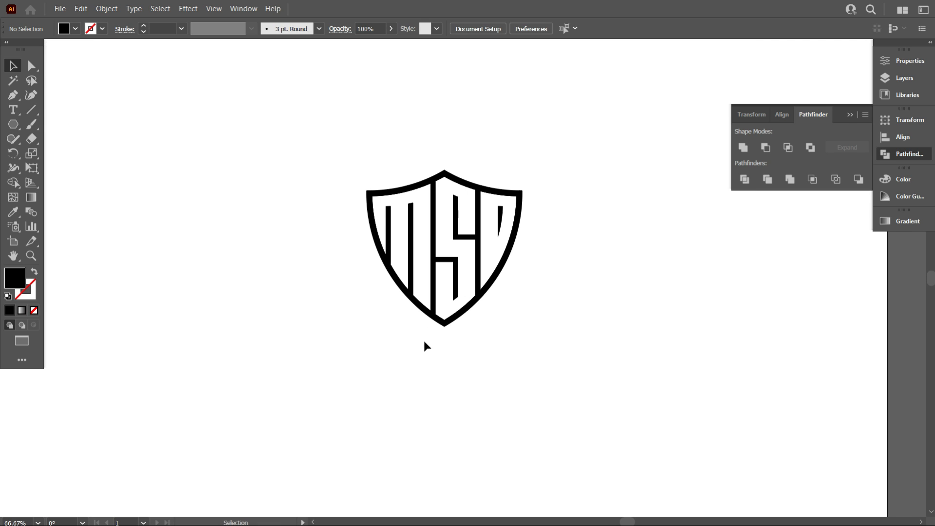
drag(286, 167, 604, 375)
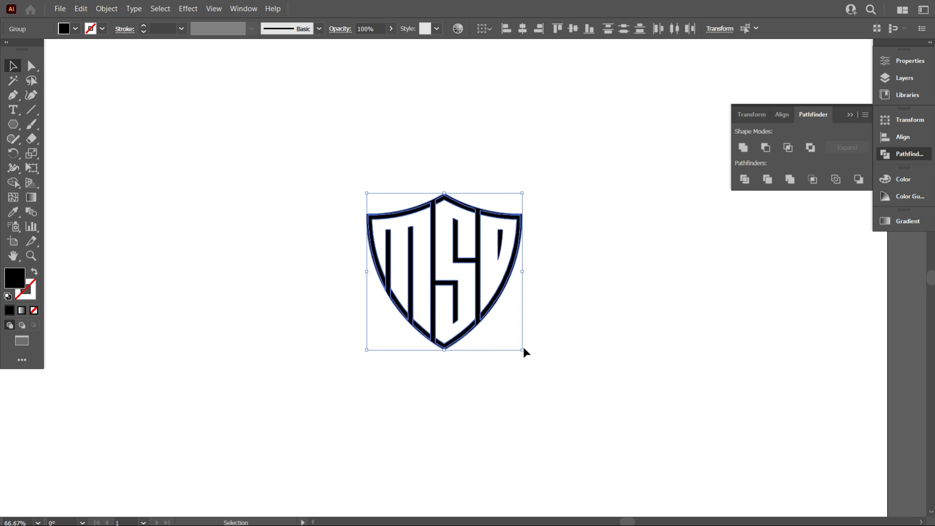
click(745, 151)
scroll(510, 292, down, 4)
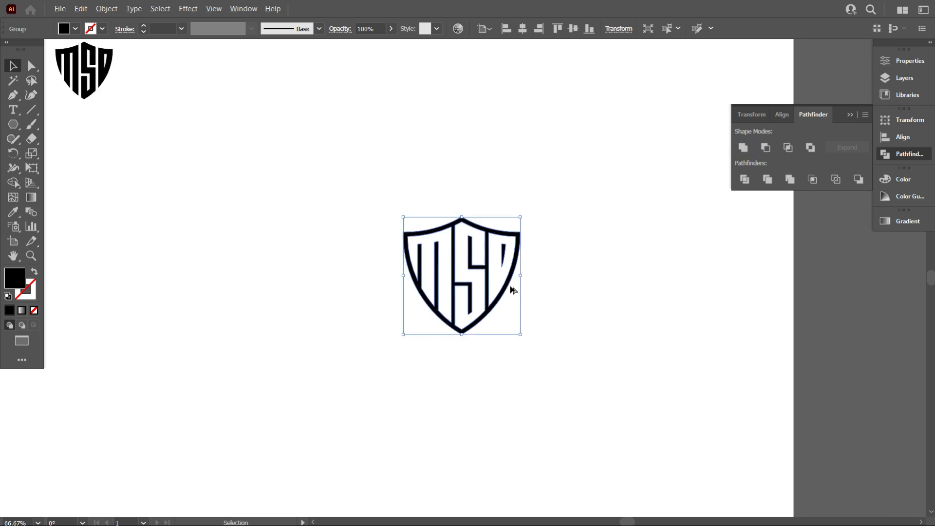
click(498, 341)
Move the two curved shield logos together to the artboard's upper right, and place a copy of the flat-topped lettermark in the open middle area
scroll(487, 325, up, 1)
scroll(487, 323, up, 1)
scroll(491, 323, up, 1)
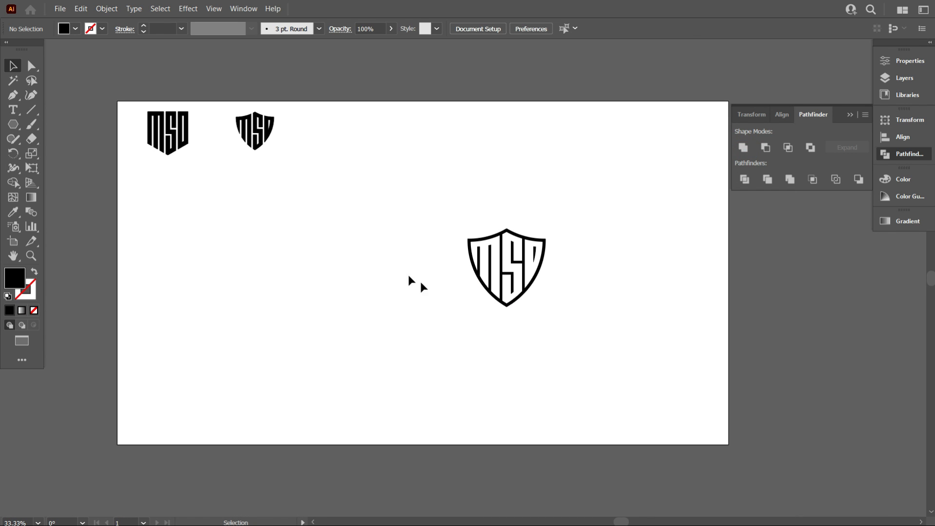
drag(251, 144, 388, 342)
scroll(423, 328, up, 2)
drag(351, 356, 351, 321)
drag(351, 292, 586, 288)
drag(588, 265, 399, 264)
scroll(511, 309, down, 3)
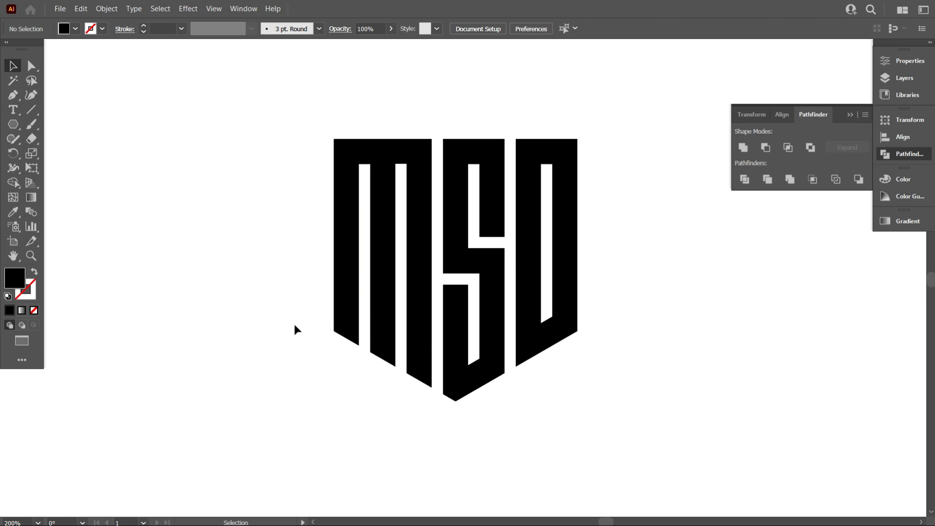
Trace a closed five-sided outline around the flat-topped lettermark with the Pen tool, and swap its fill and stroke
key(p)
click(334, 139)
click(577, 139)
click(577, 331)
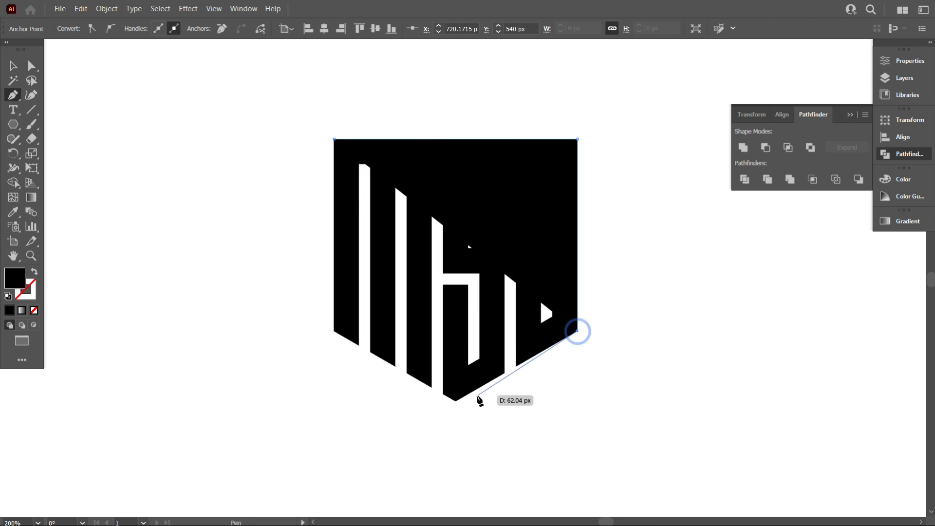
click(455, 401)
click(334, 331)
click(334, 140)
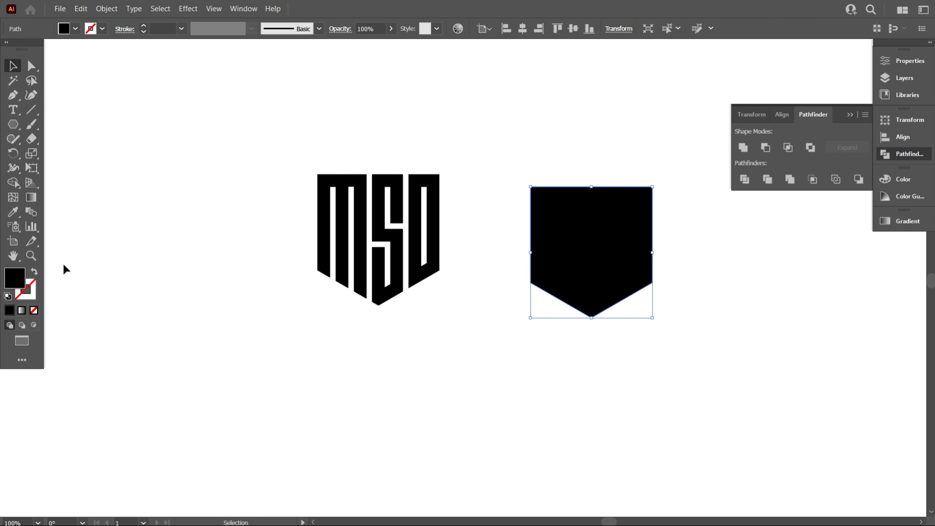
key(shift+x)
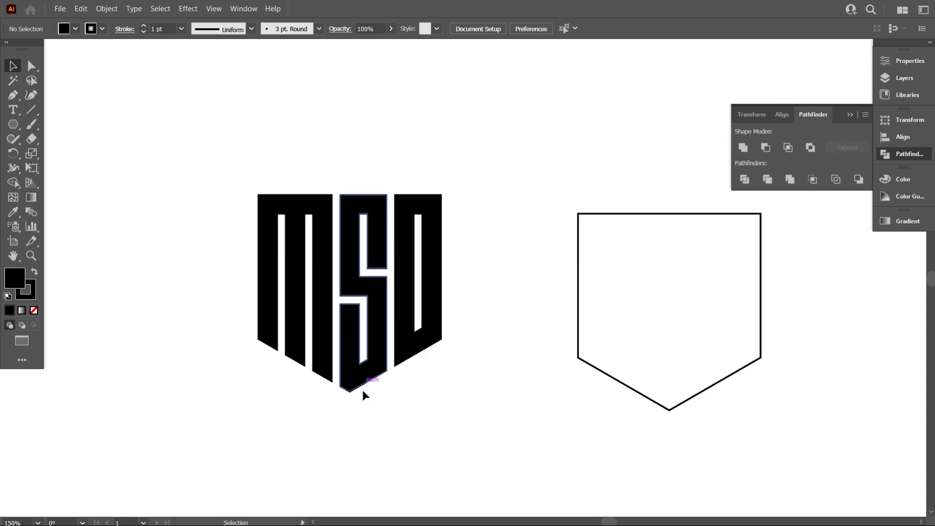
Align the five-sided outline with the flat-topped lettermark, thicken its stroke, and convert it into a filled shape with Outline Stroke
click(379, 292)
click(106, 8)
click(570, 331)
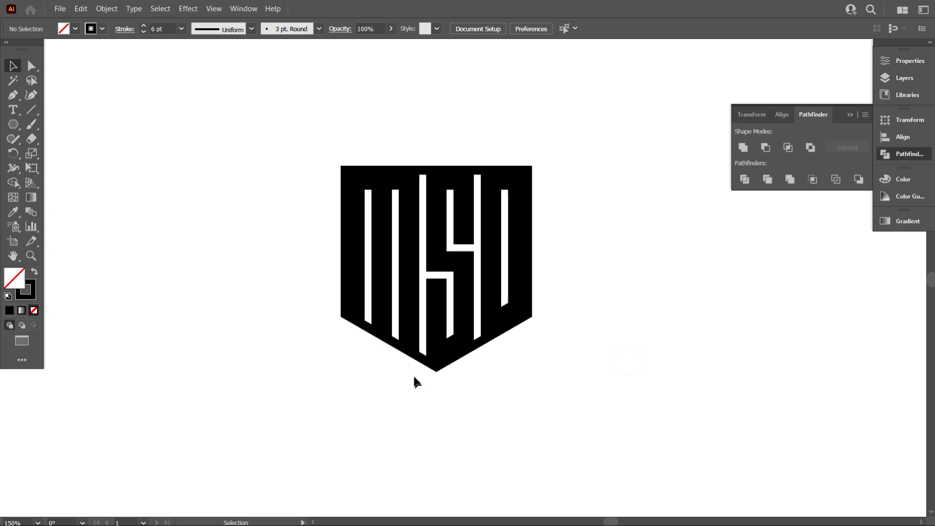
click(405, 349)
click(109, 11)
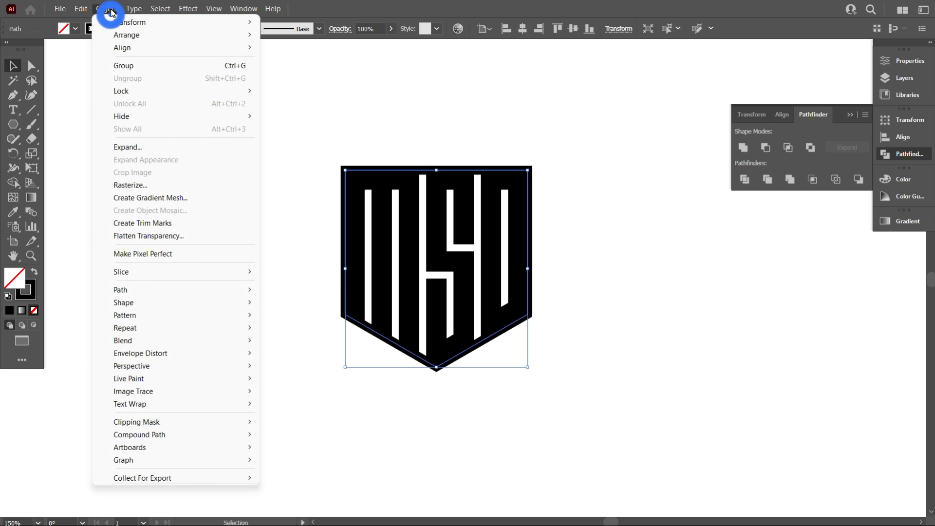
click(287, 318)
click(303, 294)
Fill the gaps of the flat-topped design and cut away its letter areas with the Shape Builder tool, leaving a framed negative-space logo
key(ctrl+a)
click(13, 183)
scroll(375, 264, up, 3)
click(359, 310)
scroll(419, 336, down, 8)
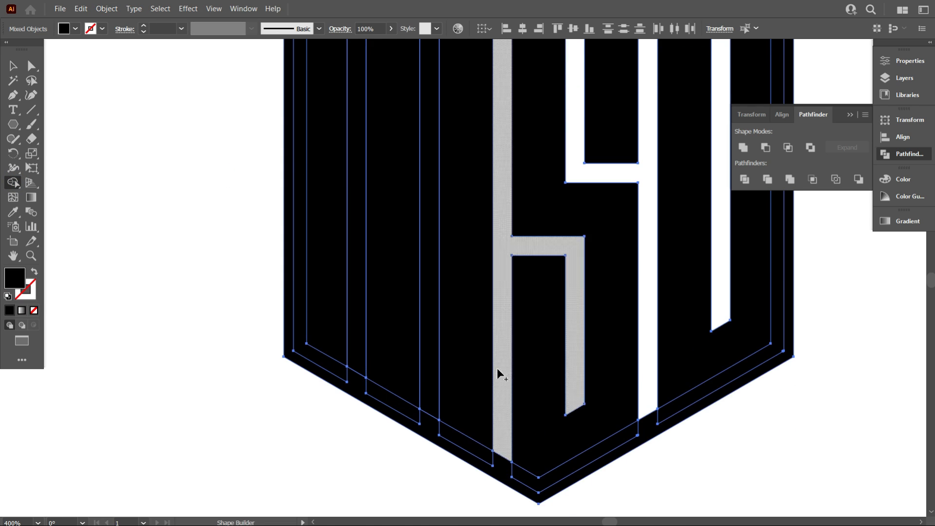
key(v)
click(288, 275)
Arrange the four logos in two rows, with the curved shield pair above the flat-topped pair
scroll(292, 309, down, 1)
drag(170, 144, 419, 311)
drag(389, 214, 424, 261)
drag(401, 165, 666, 243)
drag(586, 216, 398, 292)
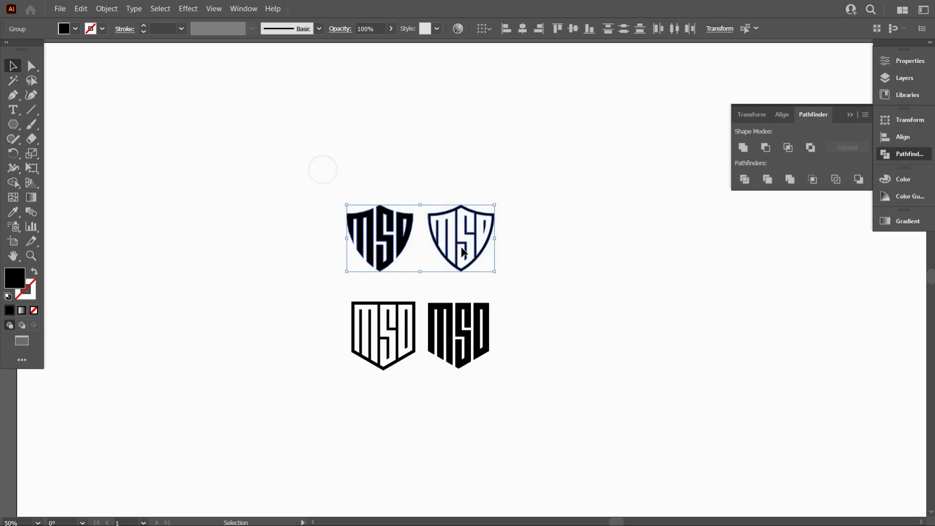